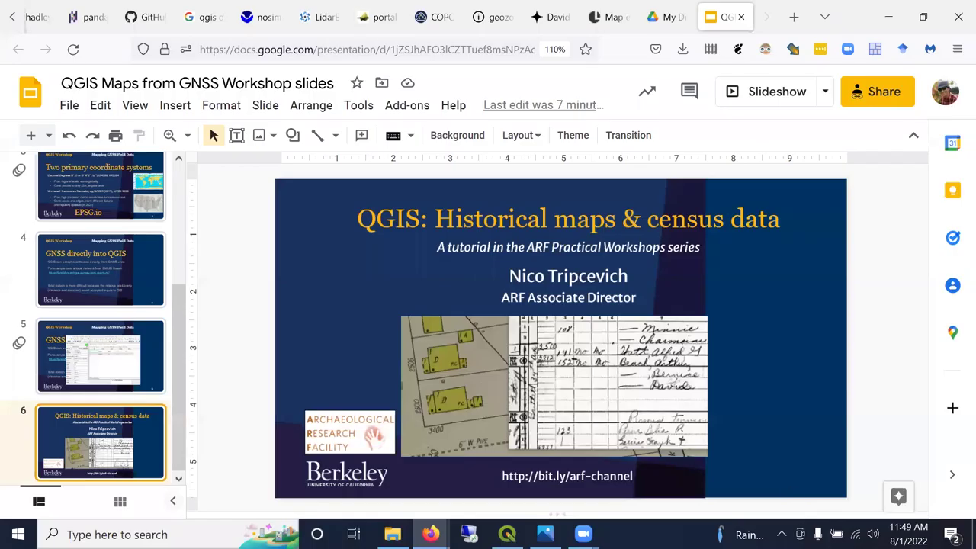
Set the new GeoPackage layer's CRS to Project CRS EPSG:3857 (WGS 84 / Pseudo-Mercator) instead of EPSG:4326
click(507, 534)
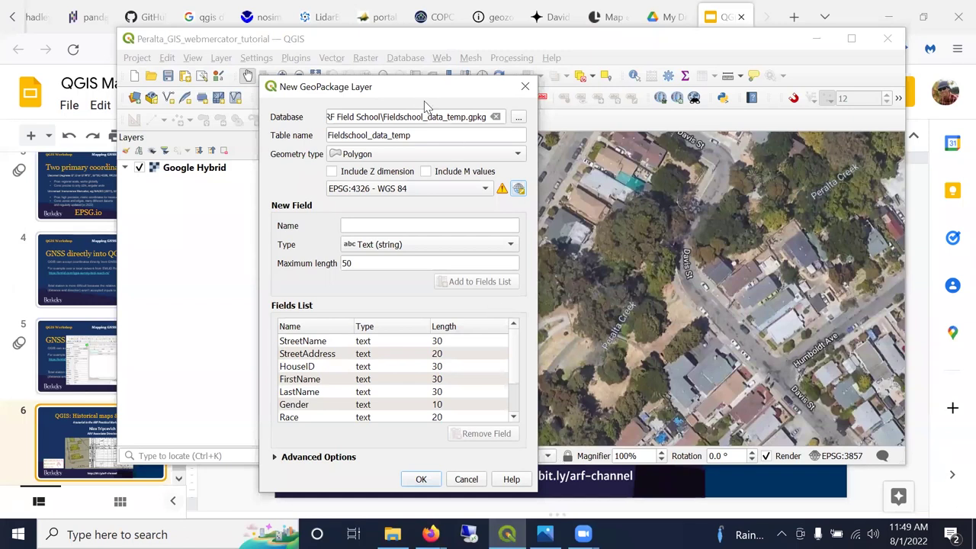
drag(461, 87, 349, 54)
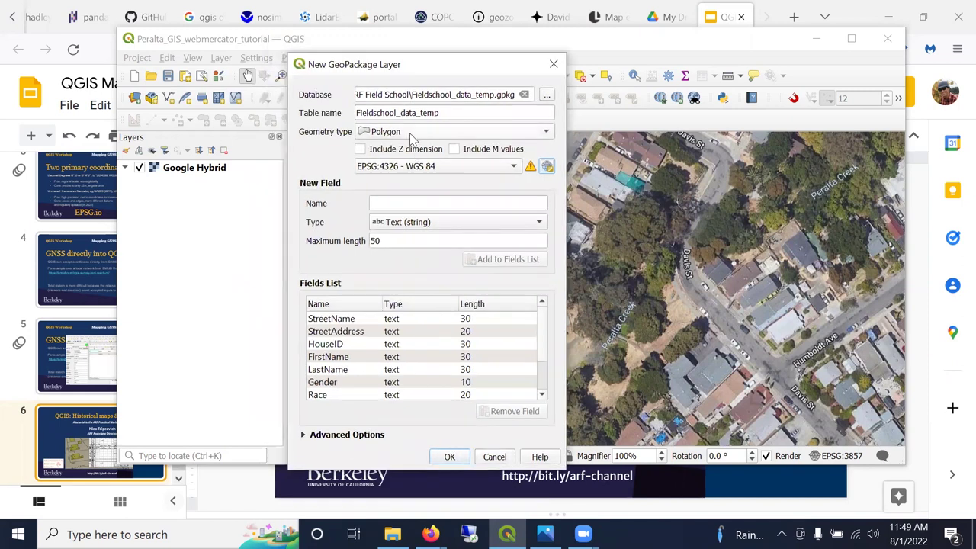
mouse_move(409, 162)
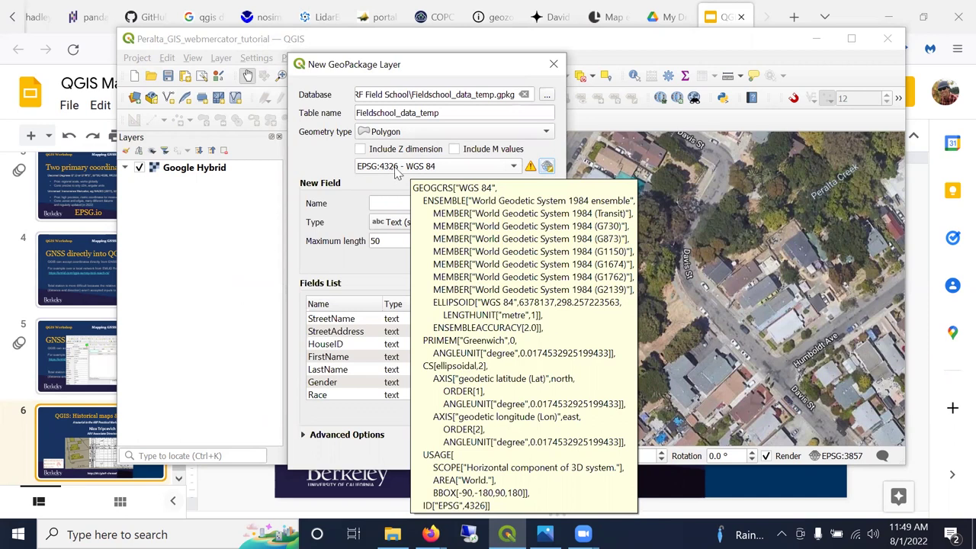
click(394, 168)
click(396, 181)
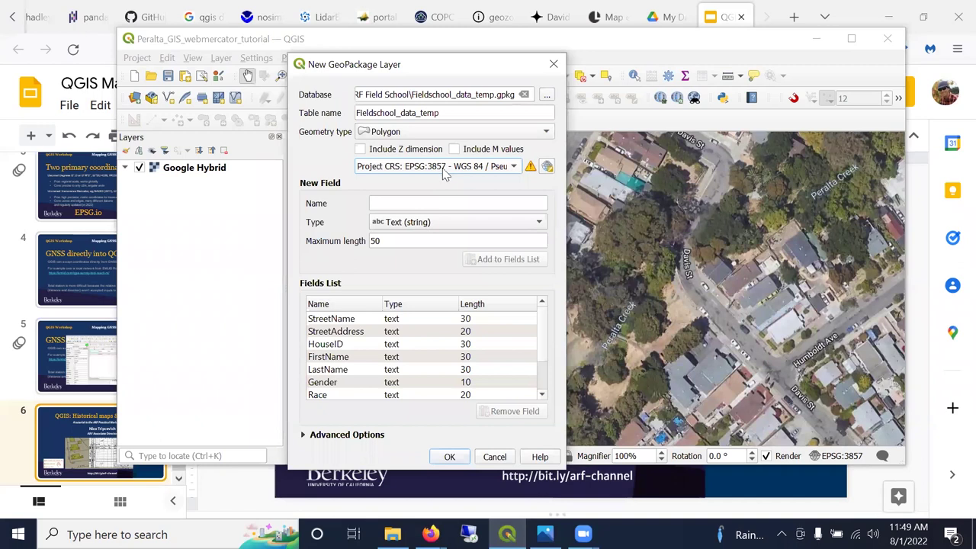
Add an OccupationGroup field of maximum length 30 to the fields list and create the layer
click(387, 203)
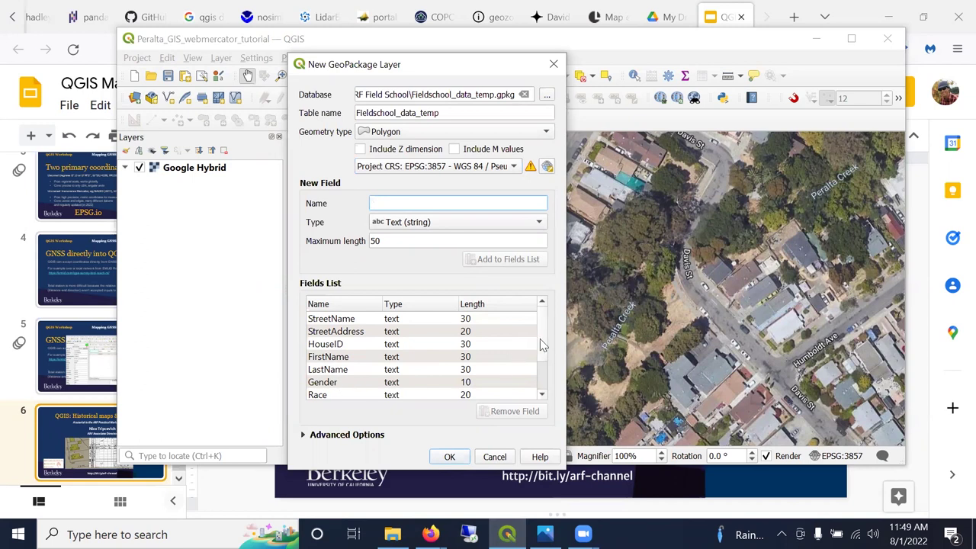
scroll(538, 349, down, 2)
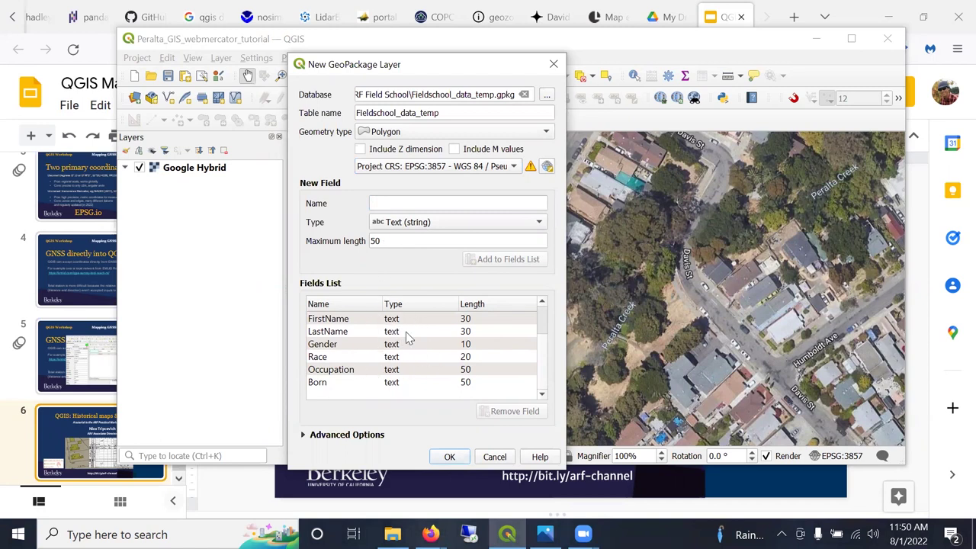
click(446, 204)
text(A)
key(BackSpace)
text(Occupation)
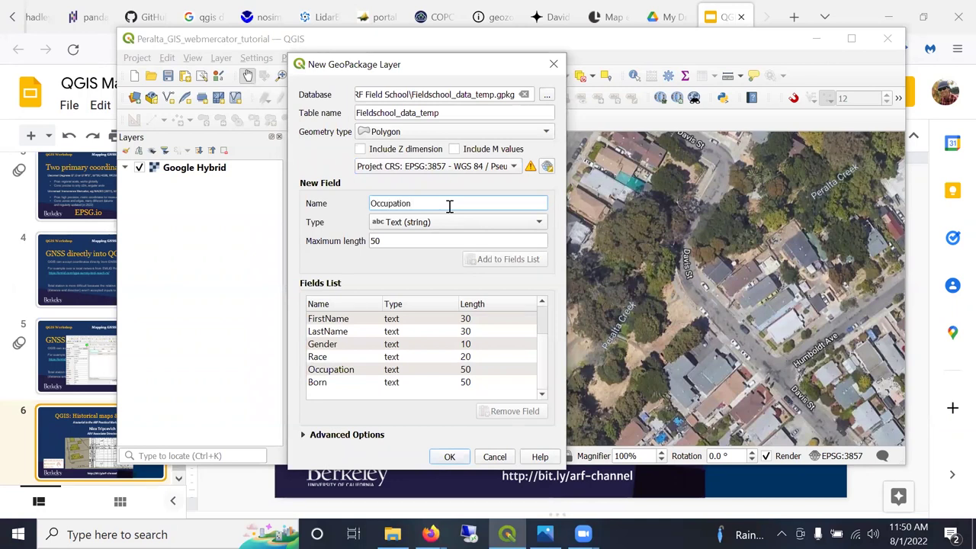
text(Group)
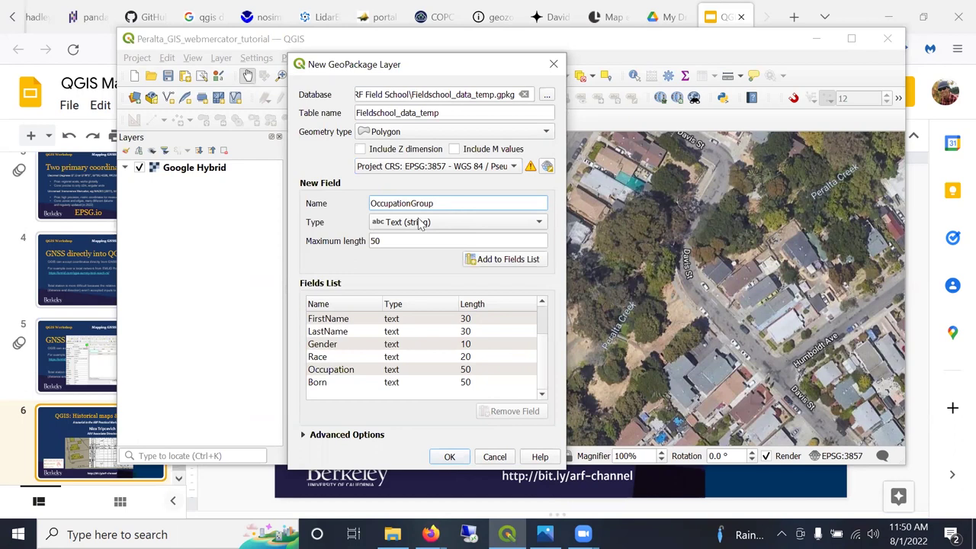
double_click(373, 241)
text(30)
click(509, 260)
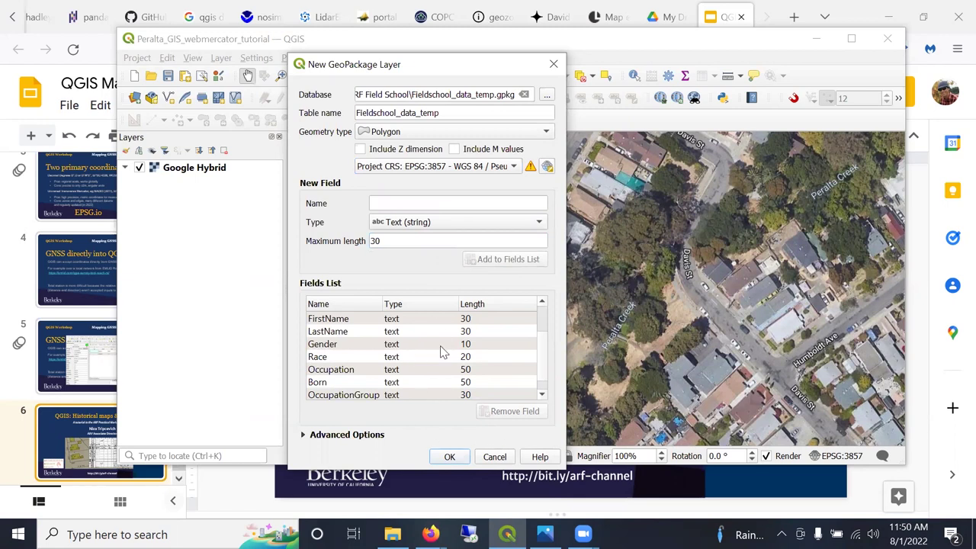
click(450, 460)
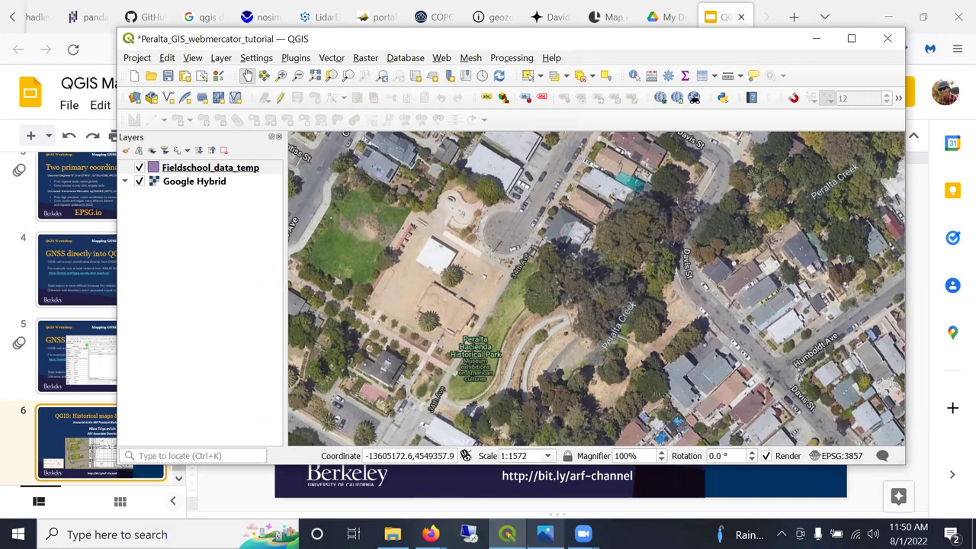
Switch to Firefox and open the Sanborn index map of Oakland
click(430, 533)
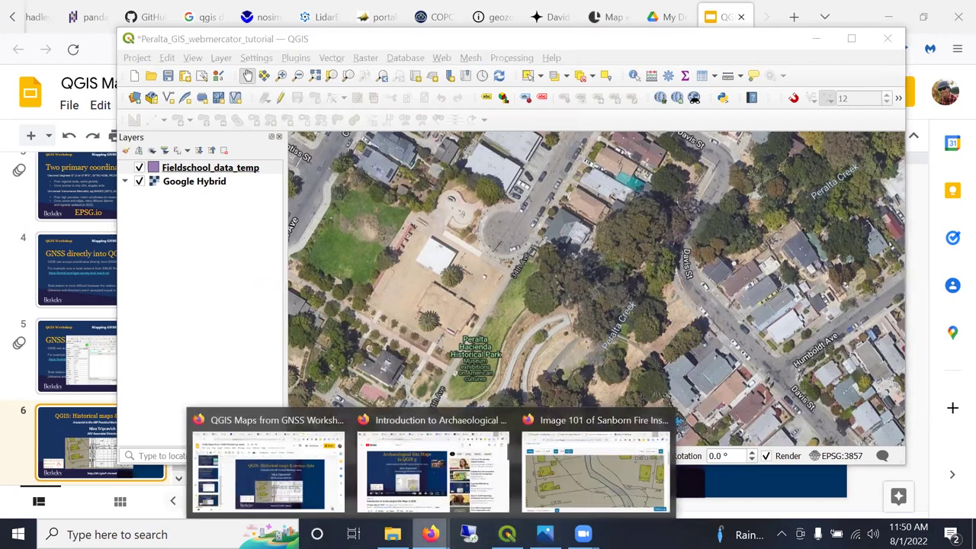
click(567, 457)
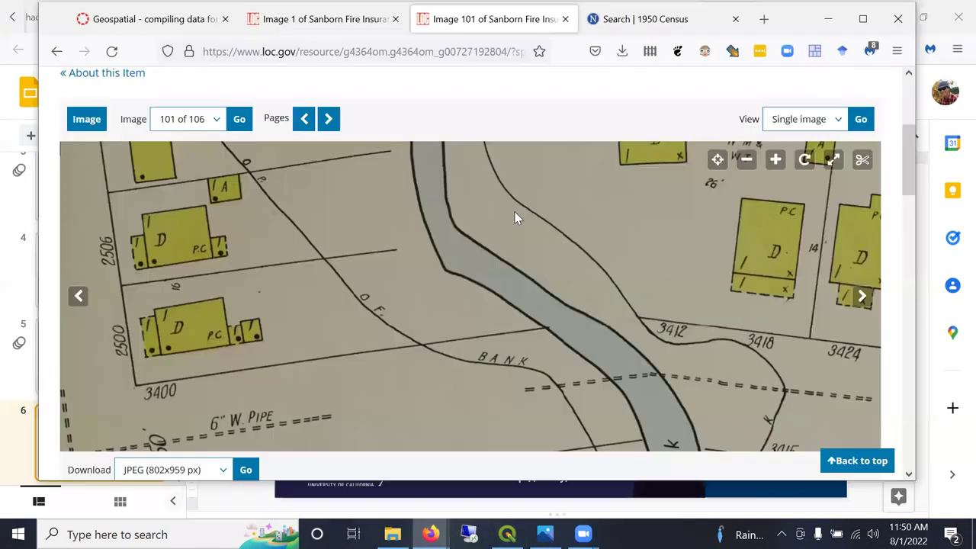
click(298, 26)
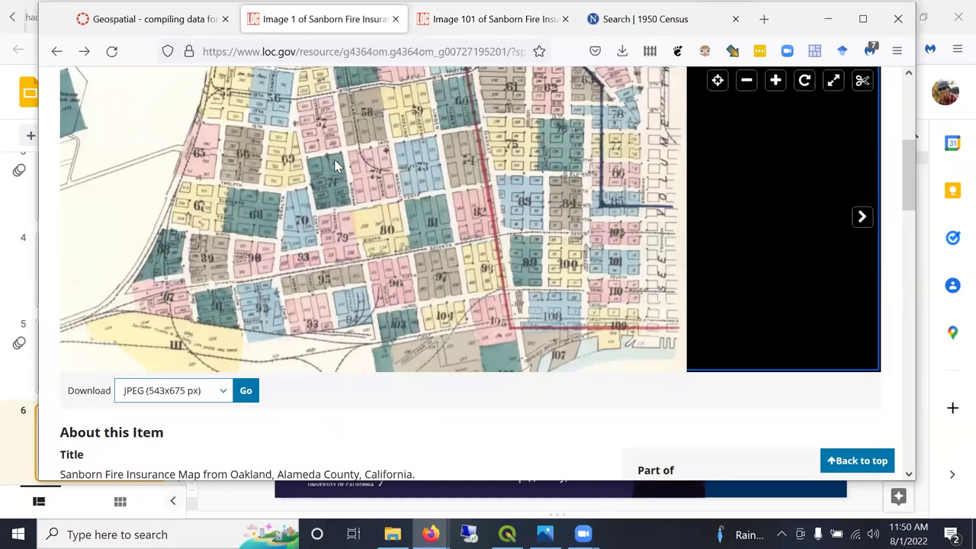
Zoom and pan around the Oakland Sanborn index map to inspect it
scroll(343, 194, down, 4)
scroll(347, 191, up, 3)
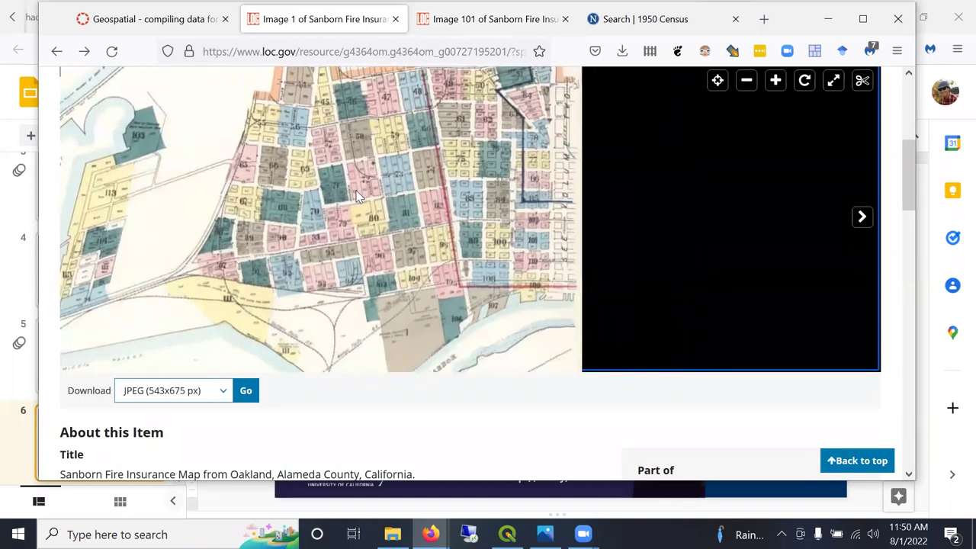
drag(358, 193, 354, 216)
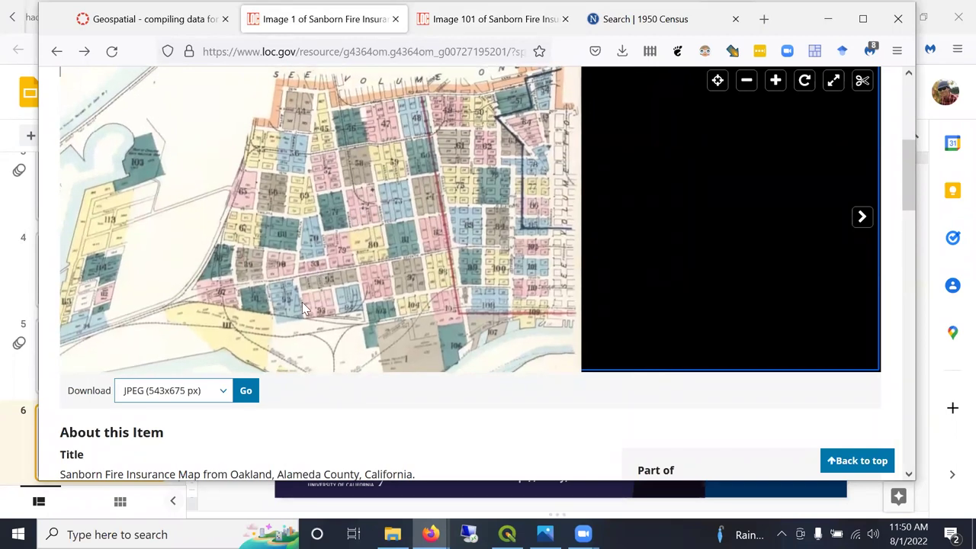
scroll(307, 273, down, 2)
scroll(309, 271, up, 1)
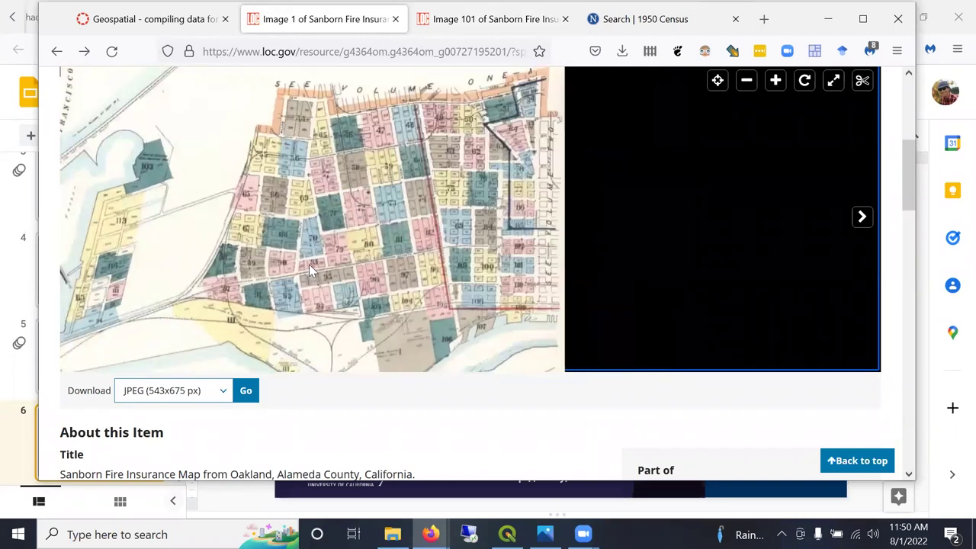
scroll(329, 257, up, 1)
scroll(344, 231, up, 1)
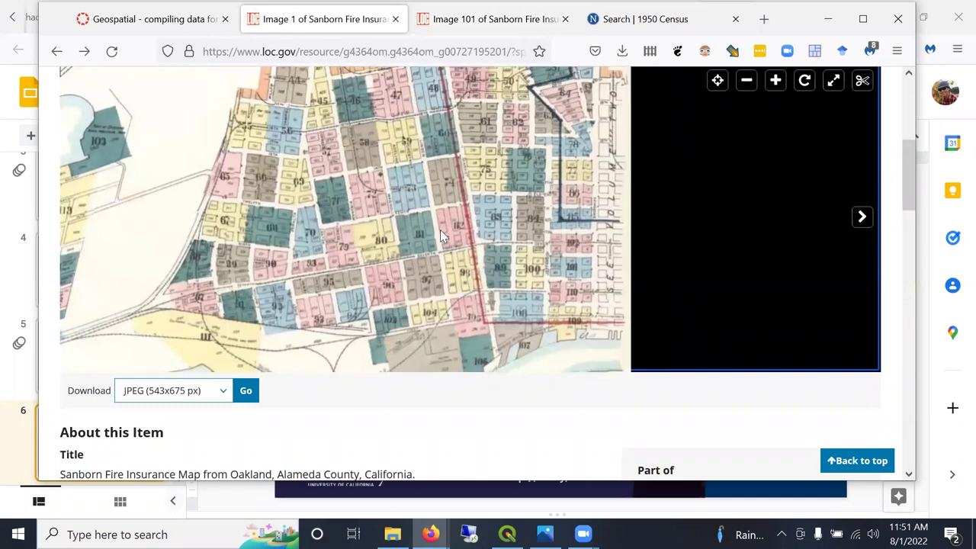
drag(443, 231, 409, 227)
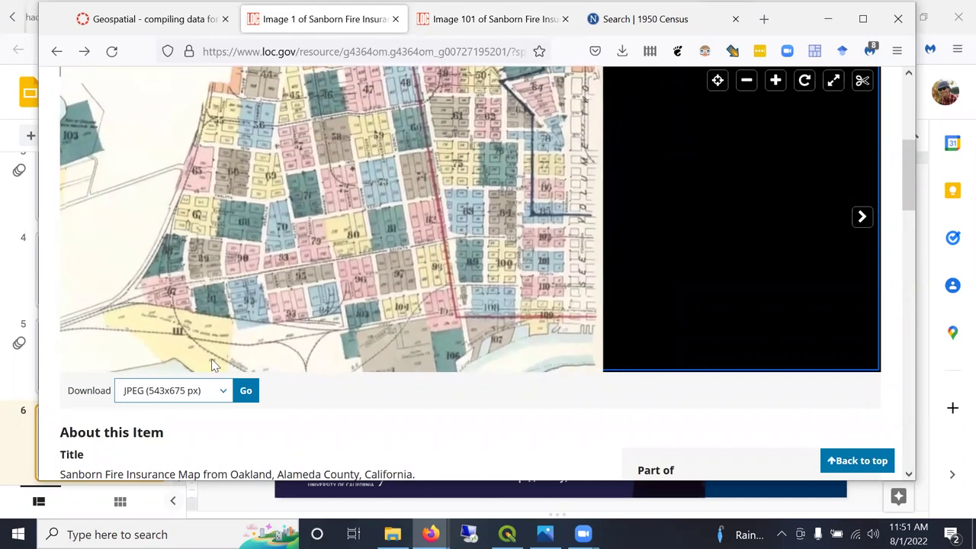
scroll(456, 279, up, 1)
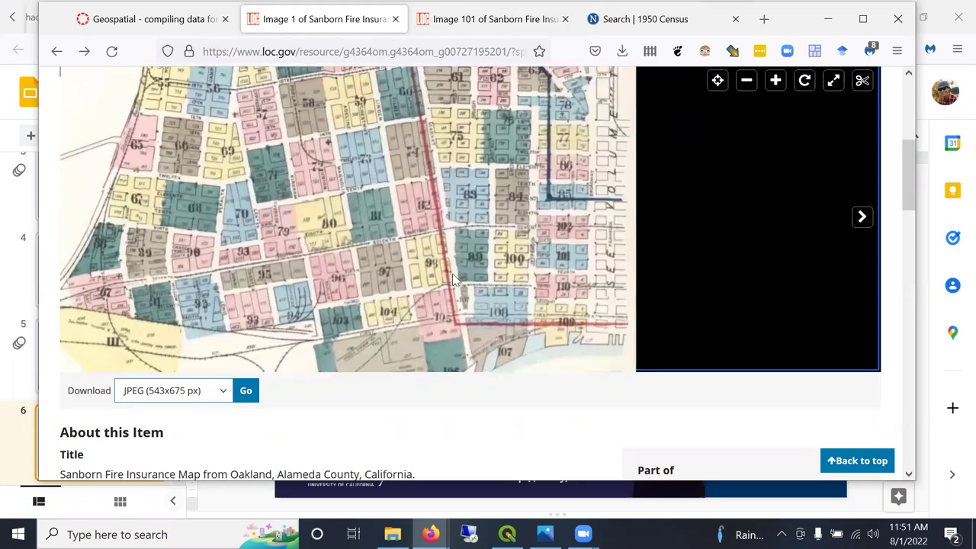
scroll(391, 246, up, 1)
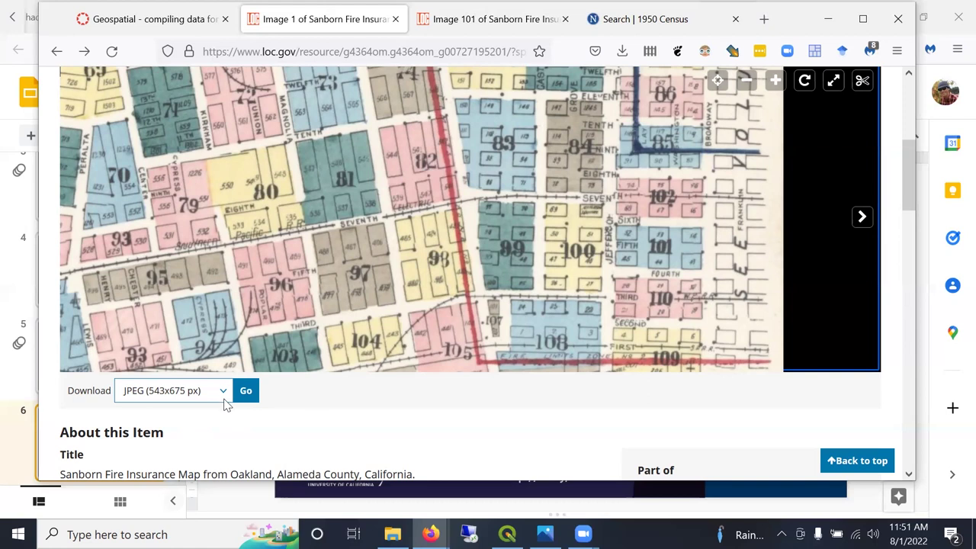
scroll(907, 202, up, 3)
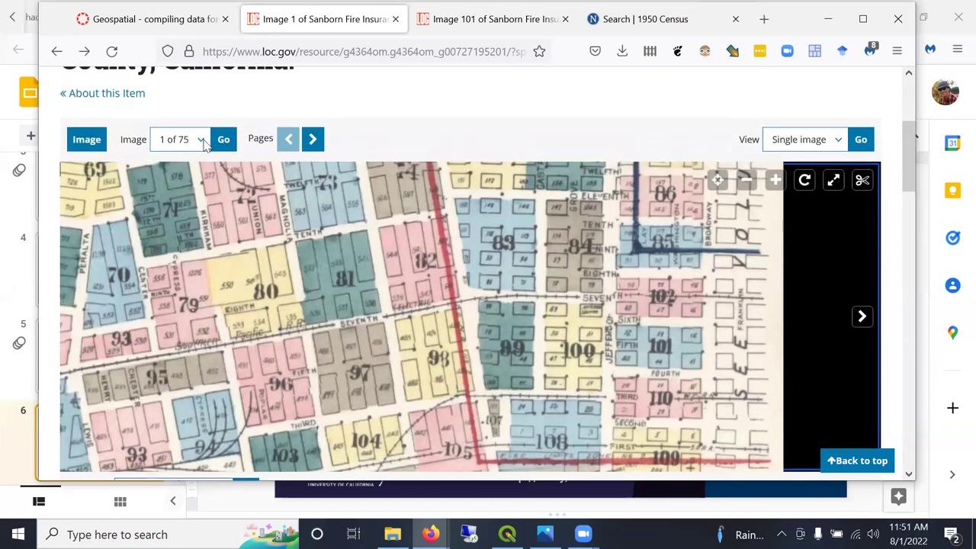
Check the image number list, leaving it unchanged
click(202, 143)
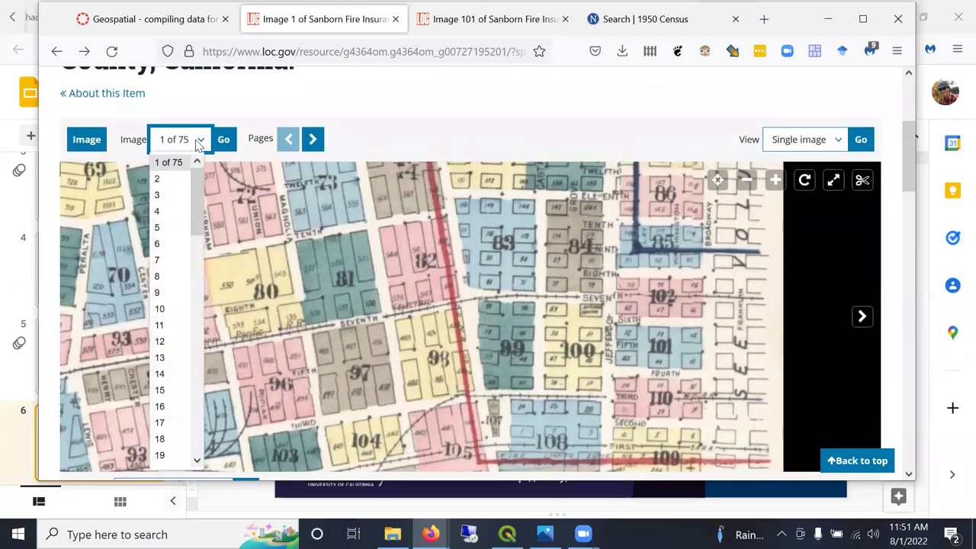
click(198, 143)
scroll(394, 354, up, 1)
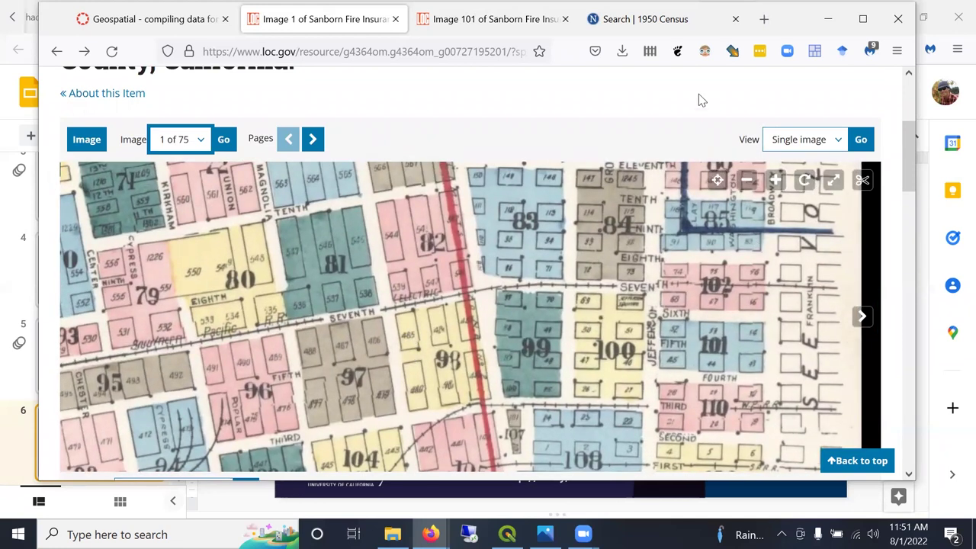
Return to the image 101 page and zoom out to show the creek, house lots and PAXTON street
click(460, 23)
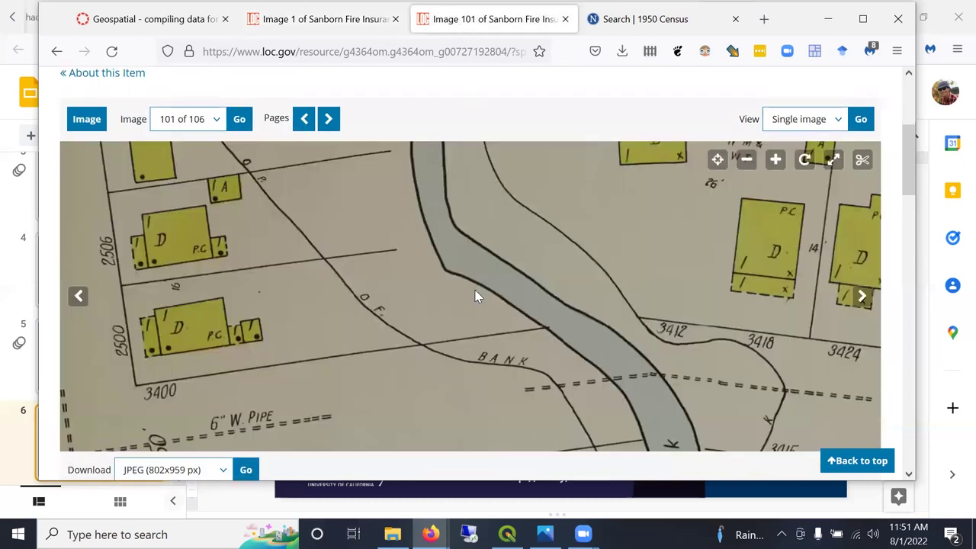
scroll(906, 172, up, 2)
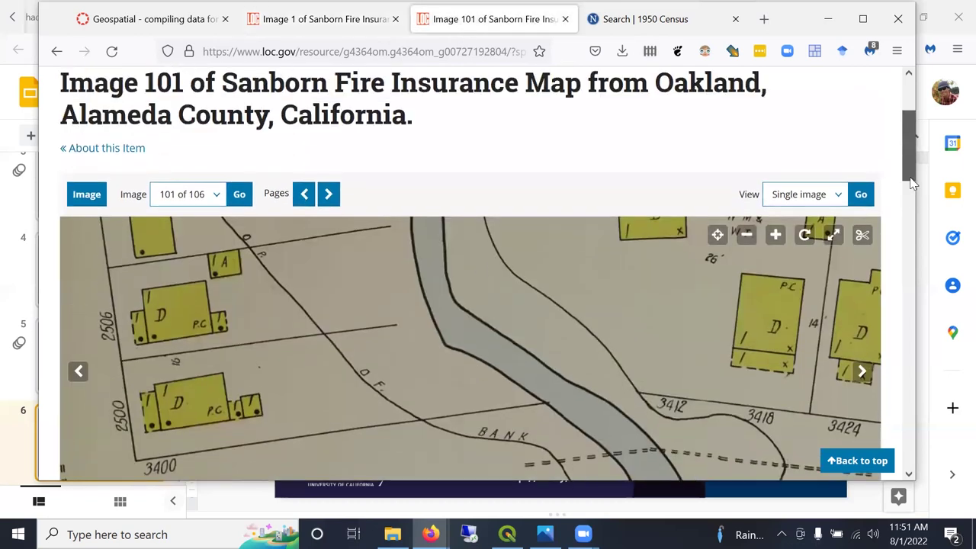
scroll(909, 174, down, 3)
scroll(909, 173, up, 1)
scroll(909, 174, down, 2)
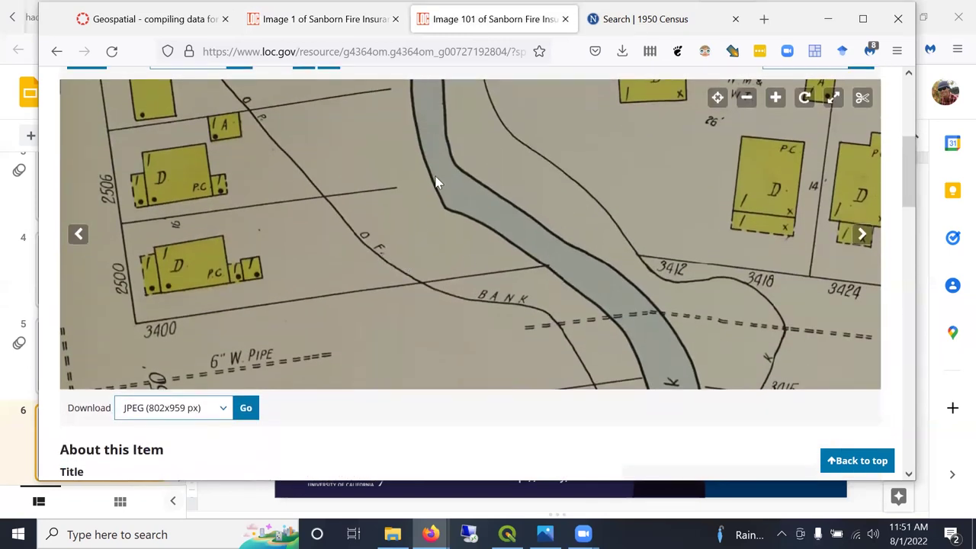
scroll(192, 246, down, 5)
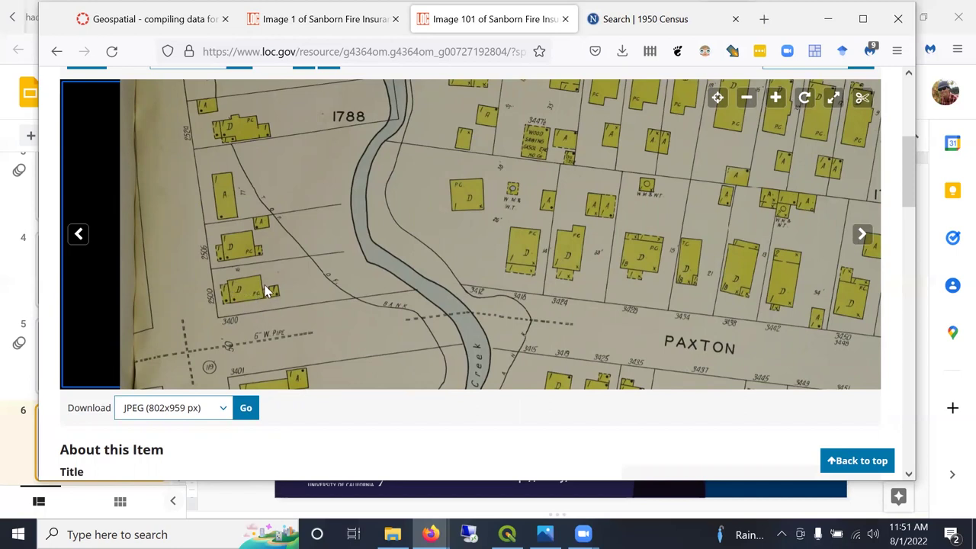
scroll(656, 396, down, 3)
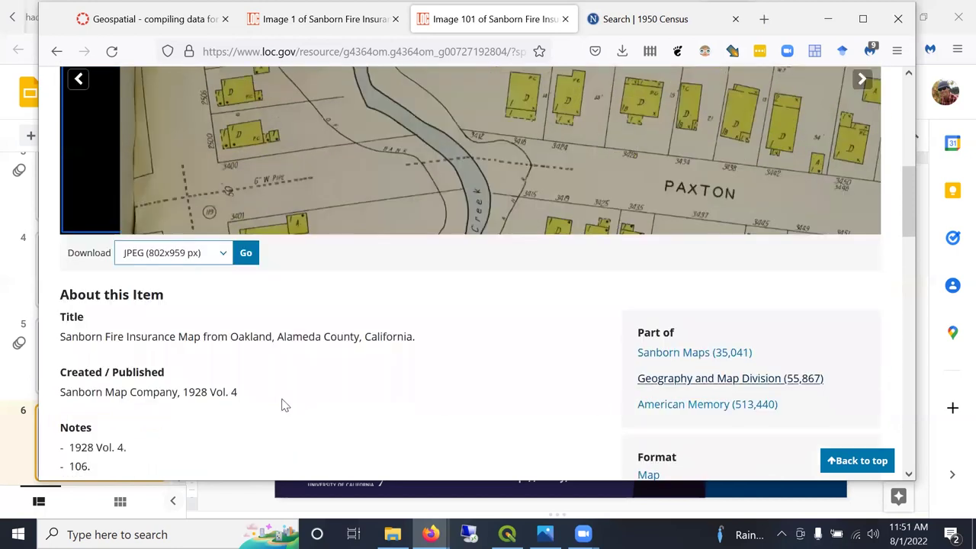
scroll(202, 423, down, 2)
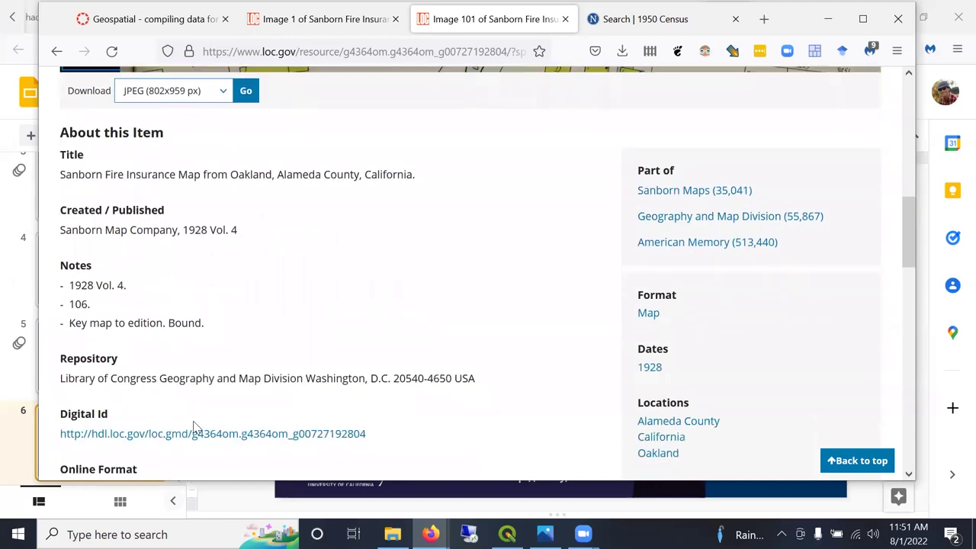
scroll(270, 377, up, 3)
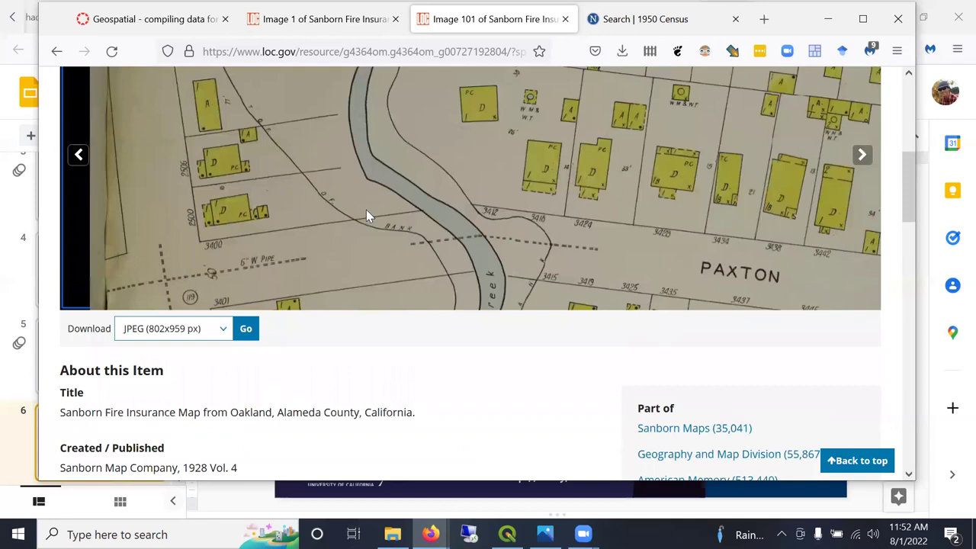
Pan and zoom the image 101 sheet to show Davis Street blocks 495 and 498 and the compass rose
drag(357, 210, 205, 260)
scroll(907, 176, up, 1)
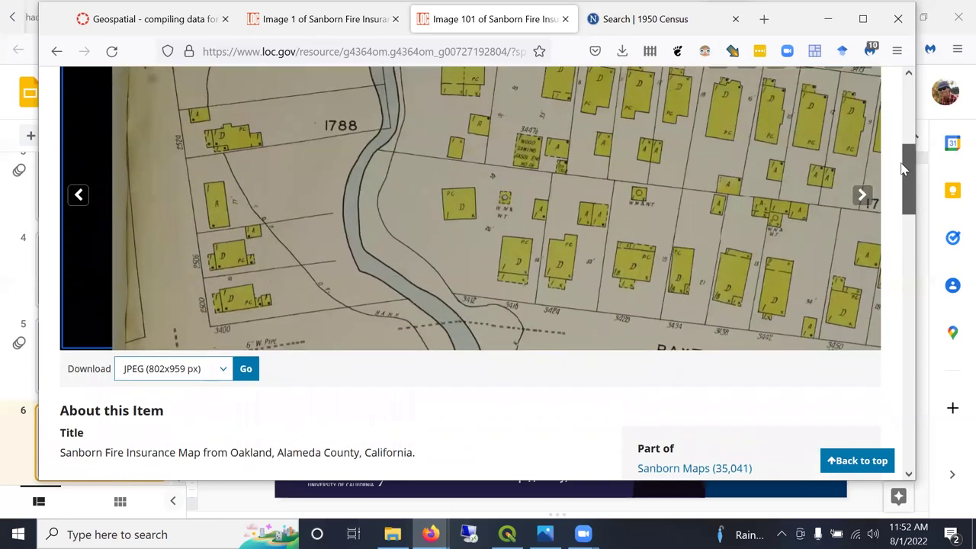
scroll(903, 167, up, 3)
scroll(904, 167, down, 2)
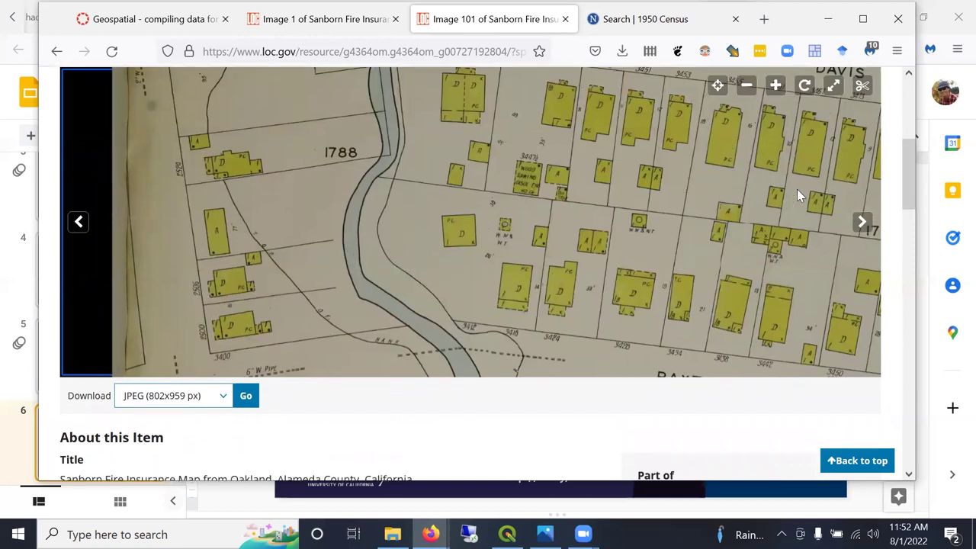
scroll(281, 283, down, 1)
scroll(270, 276, down, 2)
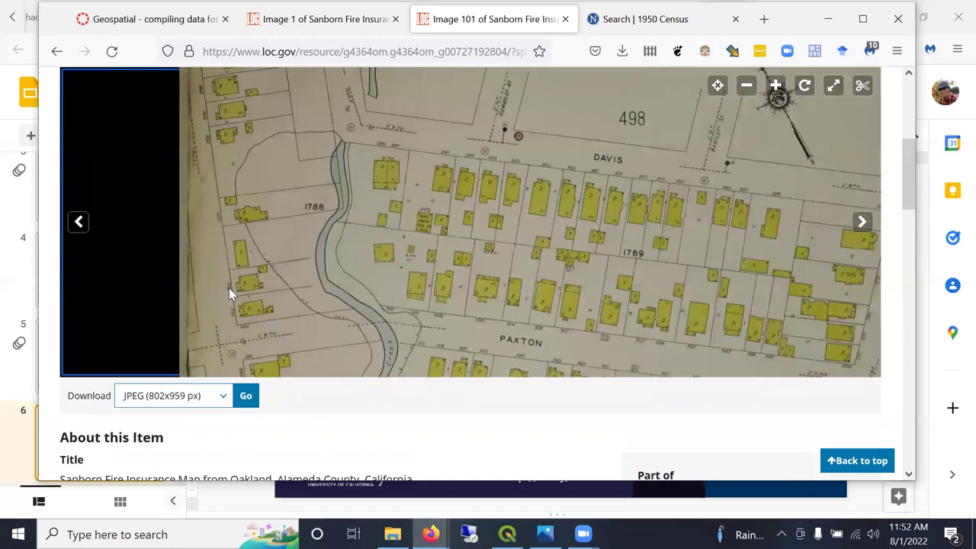
scroll(236, 299, down, 1)
drag(268, 328, 283, 318)
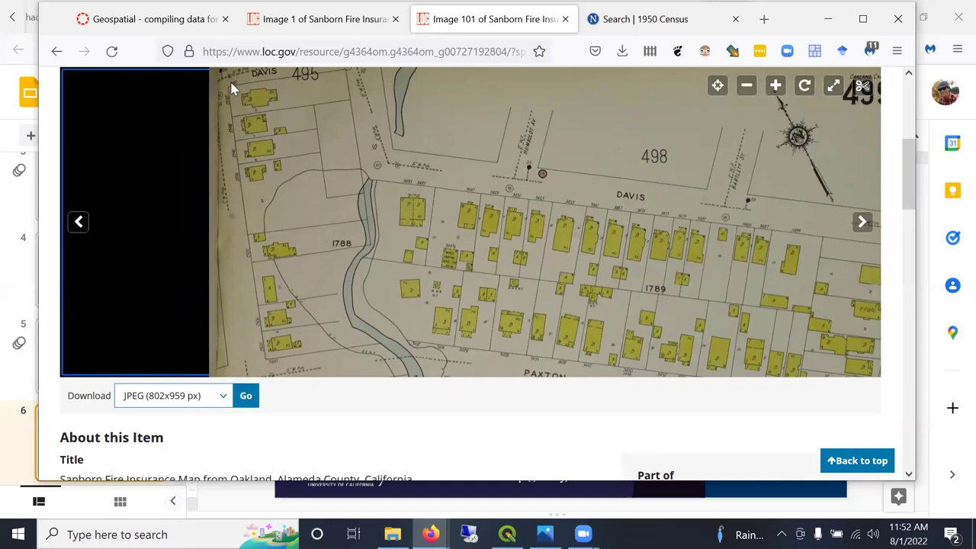
scroll(231, 87, up, 2)
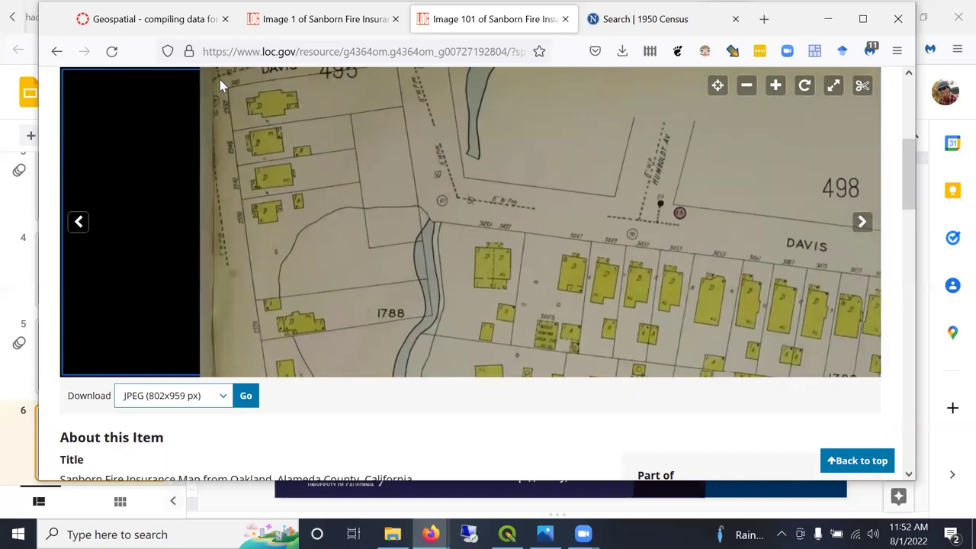
scroll(256, 139, down, 2)
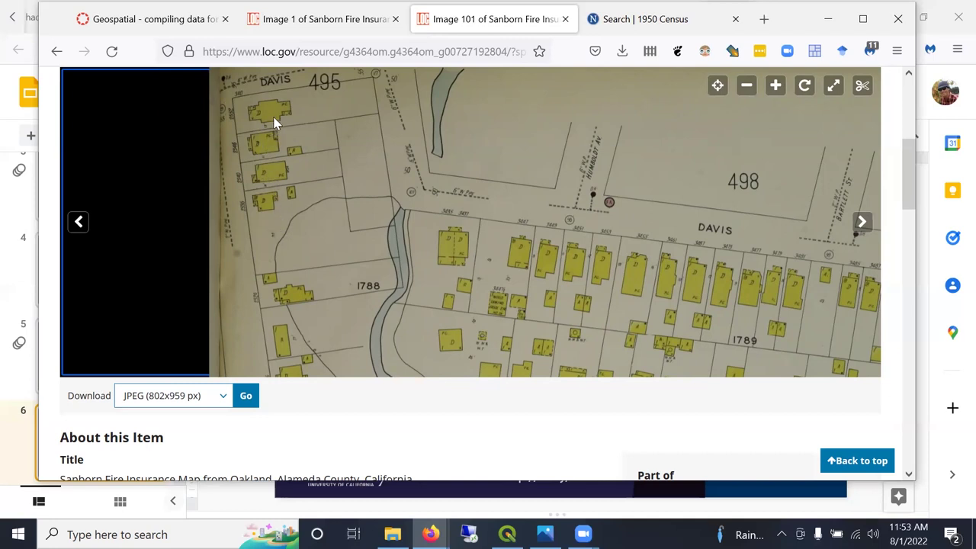
scroll(272, 113, up, 1)
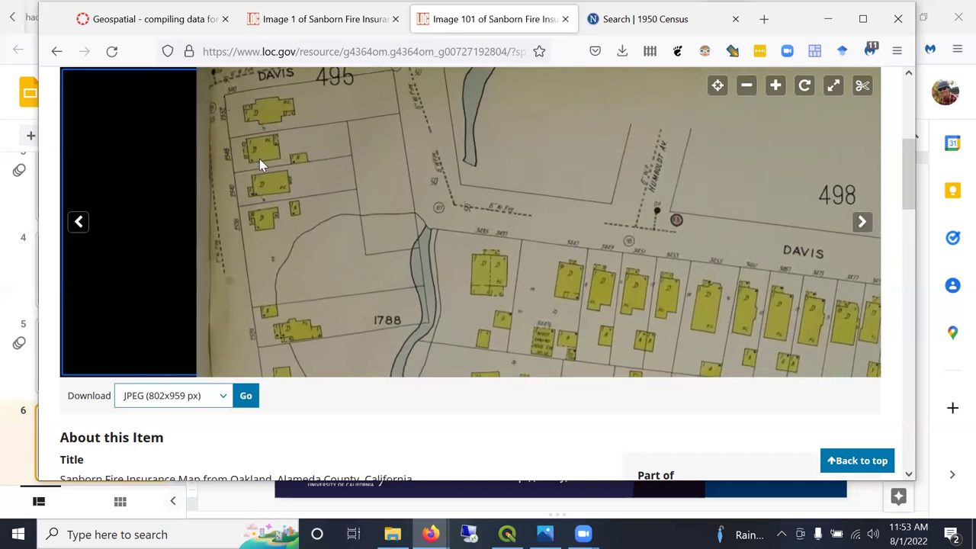
scroll(272, 207, down, 3)
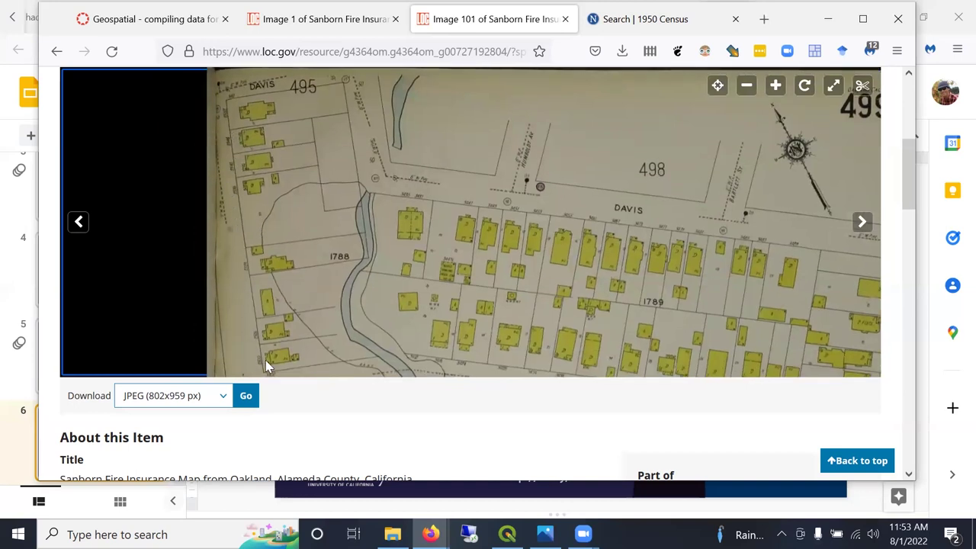
Pan across sheet 499A and zoom out until the whole sheet fits in the viewer
drag(282, 360, 237, 301)
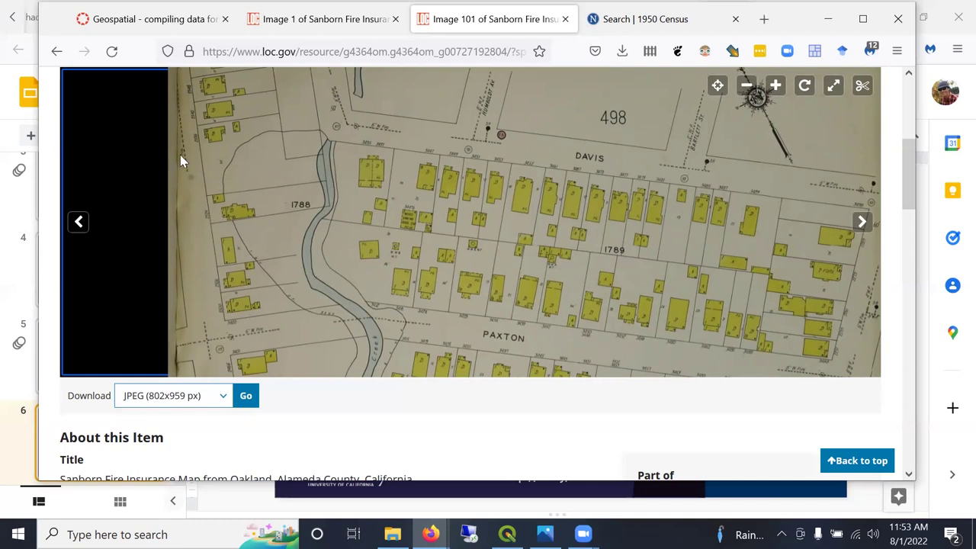
drag(193, 129, 281, 165)
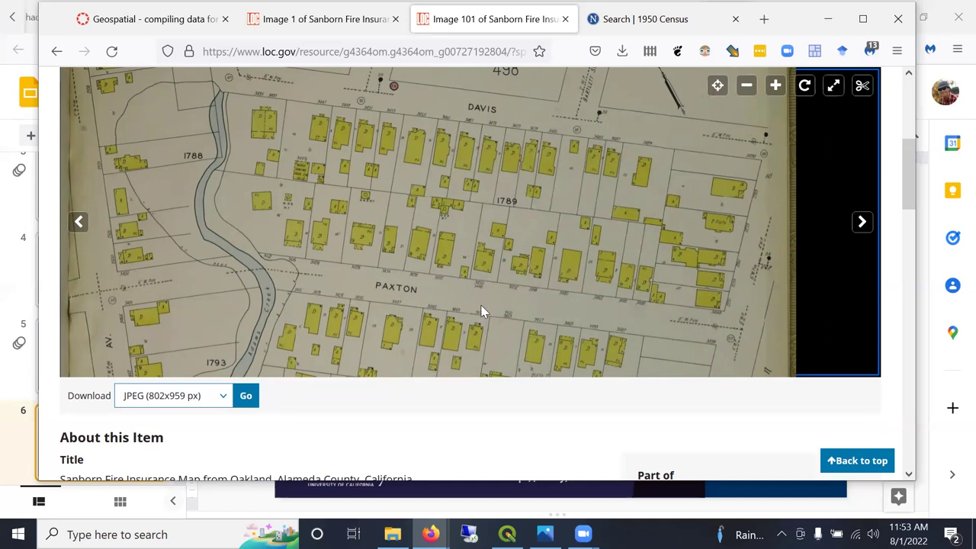
drag(431, 300, 470, 300)
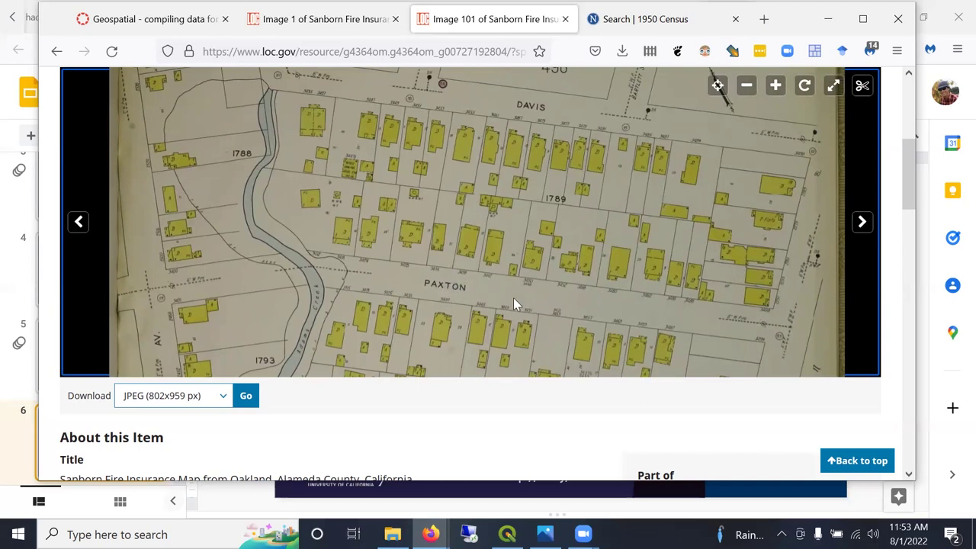
drag(499, 294, 523, 295)
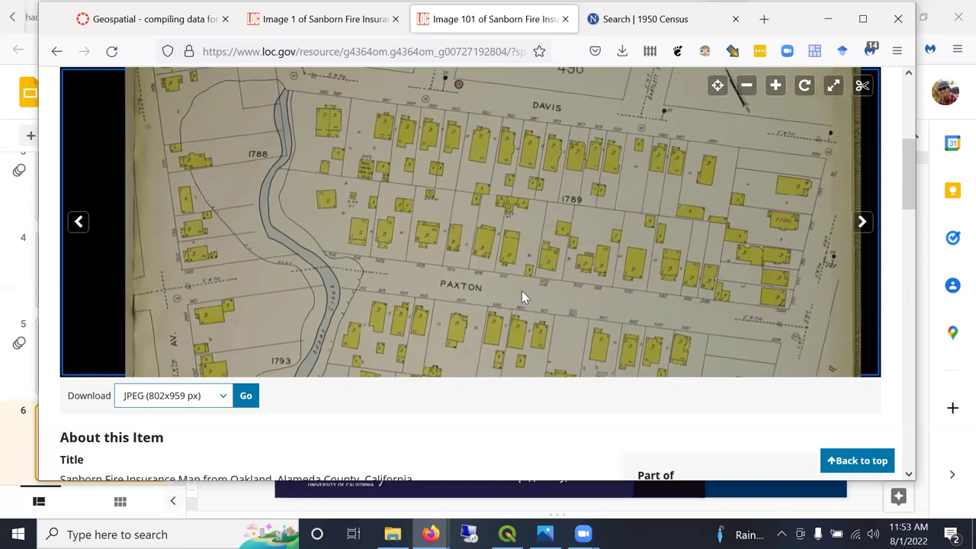
drag(359, 266, 473, 275)
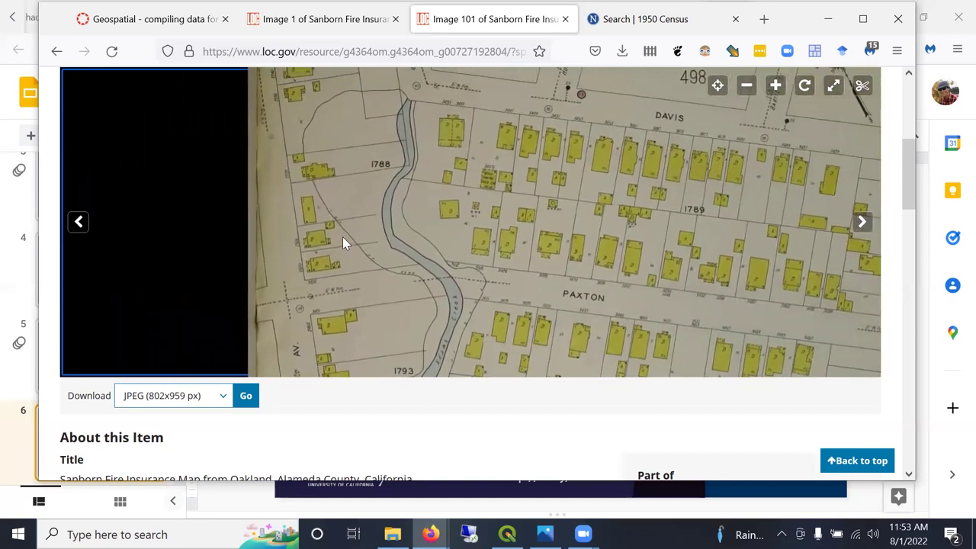
drag(339, 190, 342, 231)
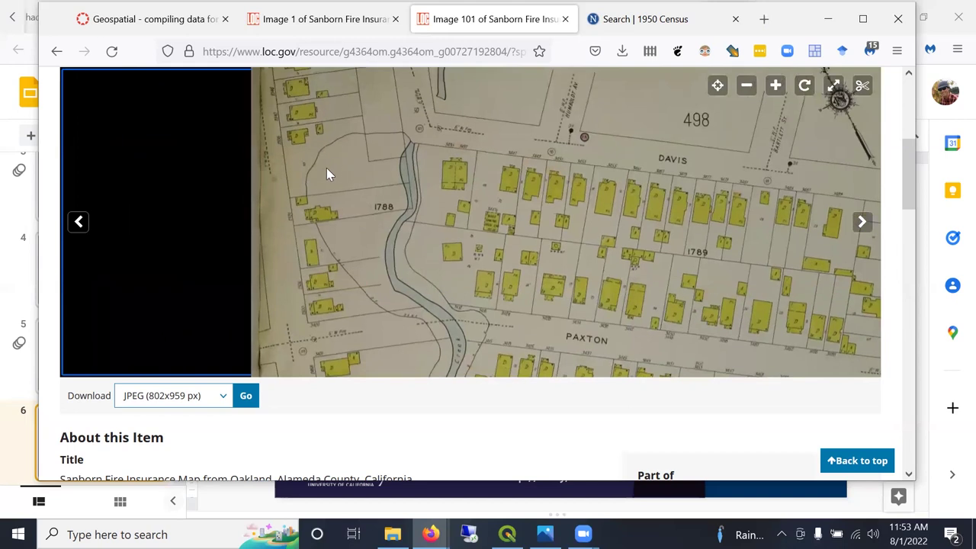
scroll(317, 222, down, 1)
scroll(317, 222, down, 1)
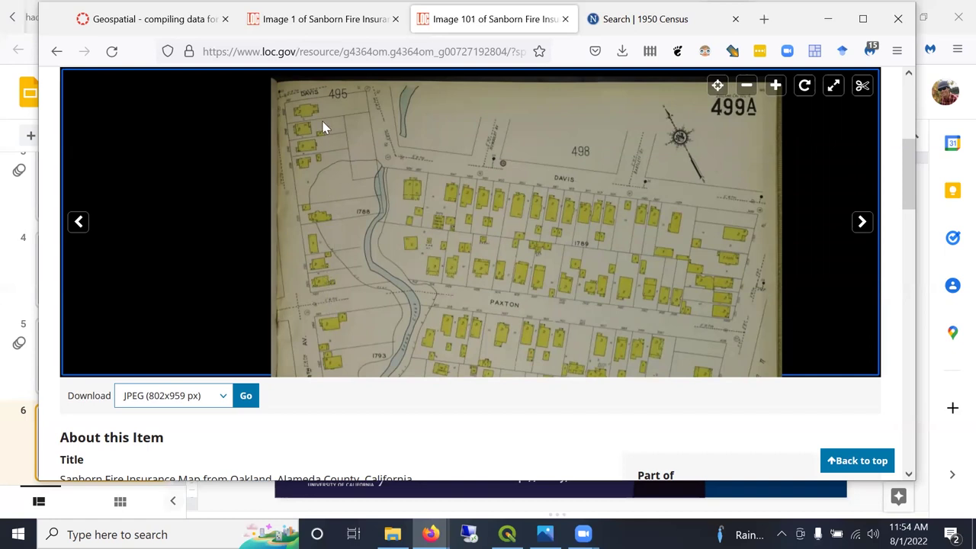
Clip a rectangle around the western Davis Street lots and creek, and open the clipped section
click(862, 86)
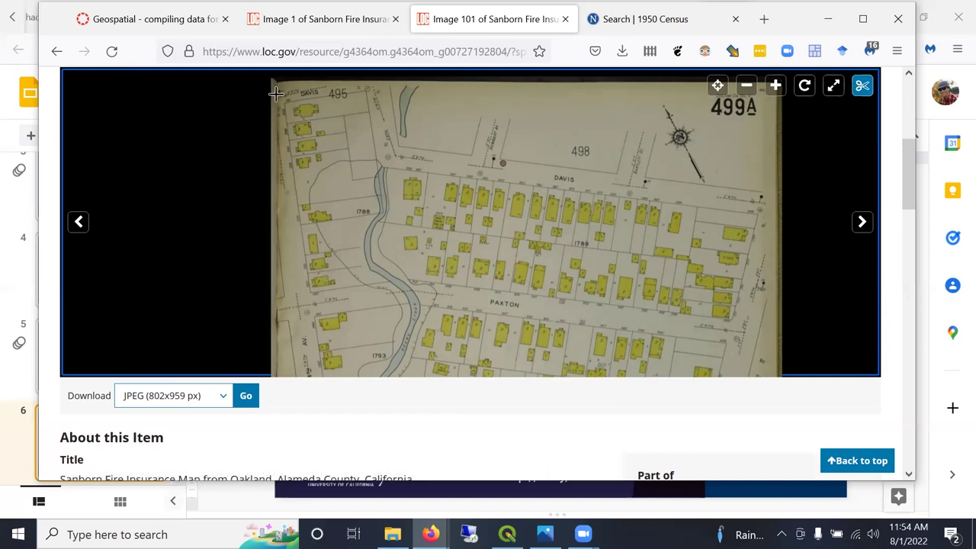
drag(273, 82, 427, 339)
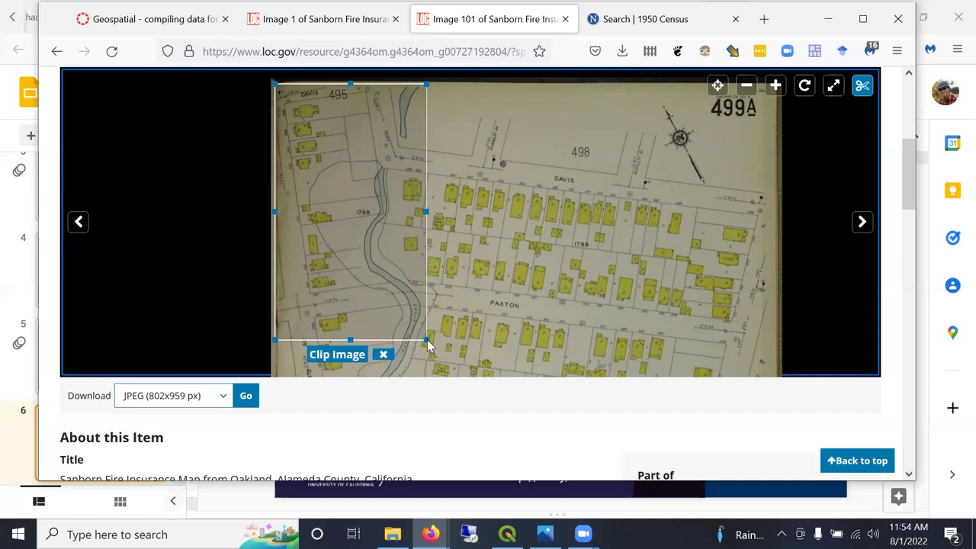
click(336, 355)
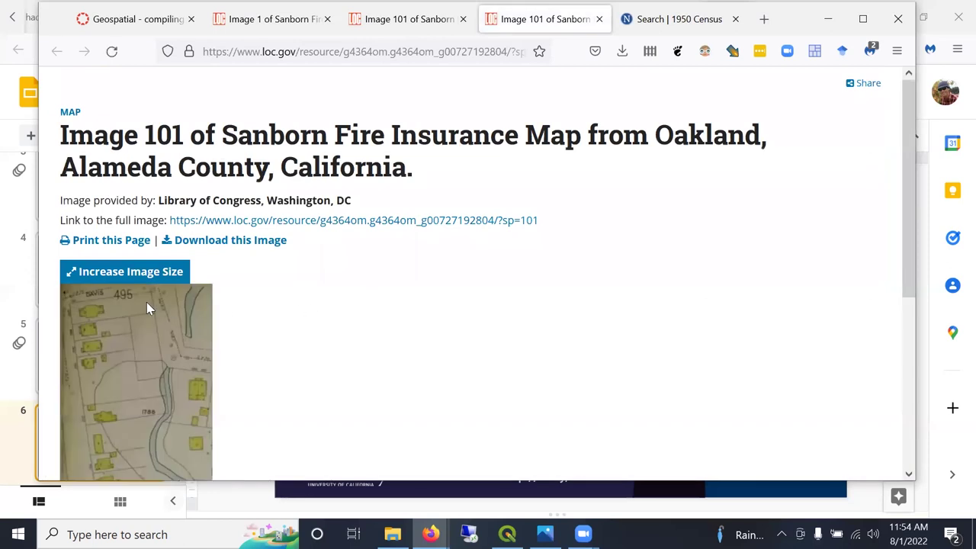
Enlarge the clipped map section and save it as JPEG 'sanborn1928' in Downloads
scroll(128, 311, down, 3)
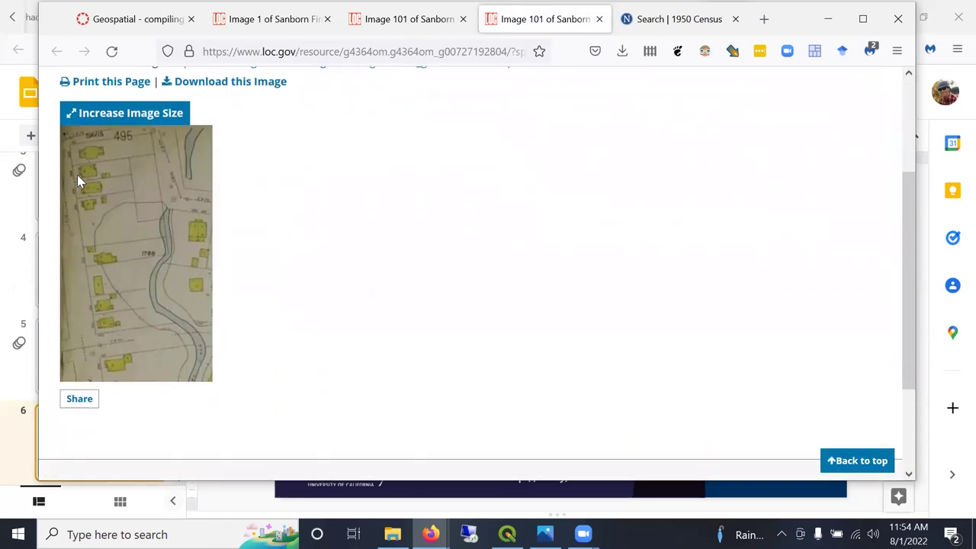
click(107, 114)
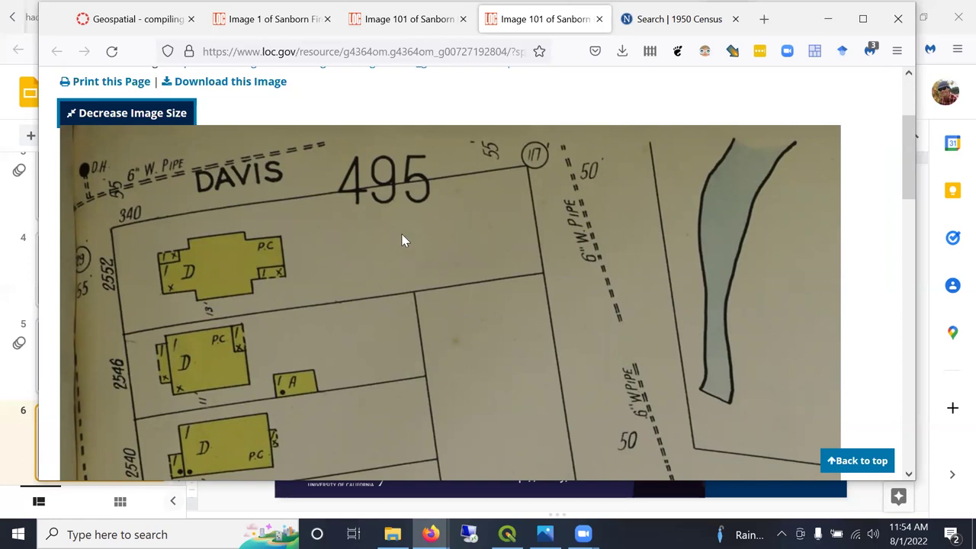
click(252, 81)
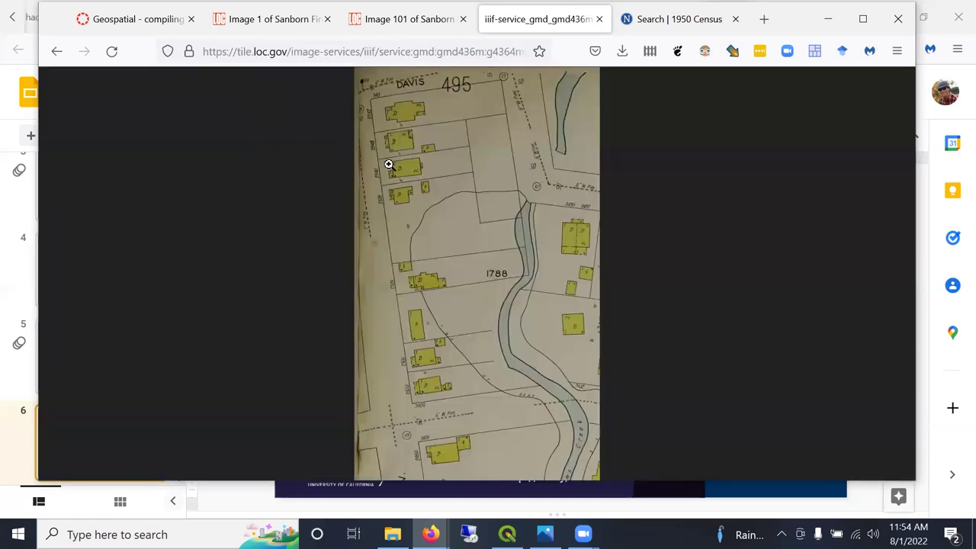
right_click(436, 186)
click(480, 204)
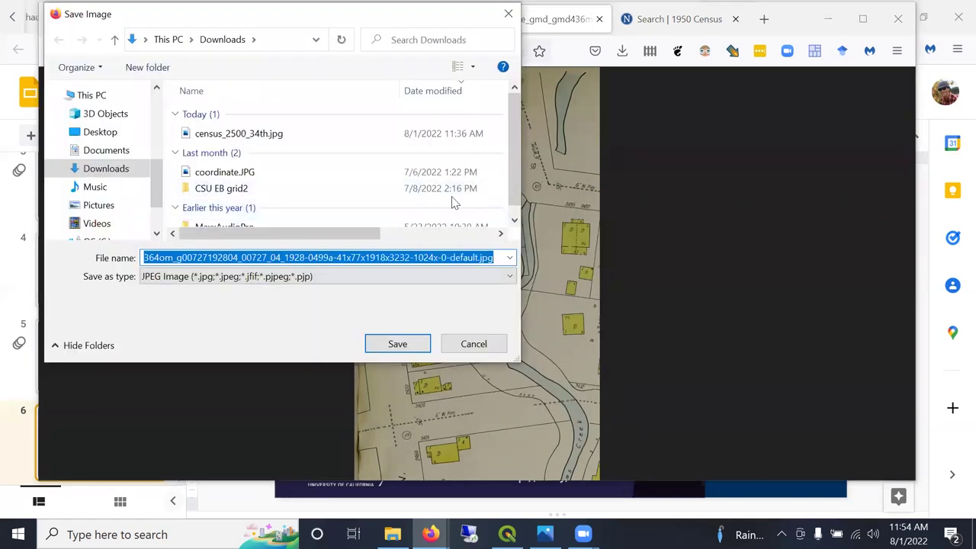
text(sanborn)
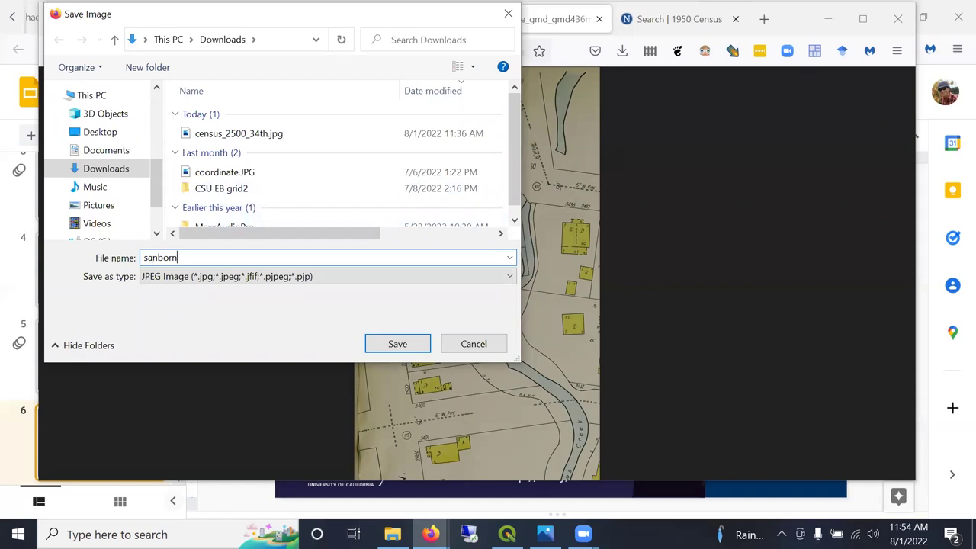
text(1928)
click(418, 343)
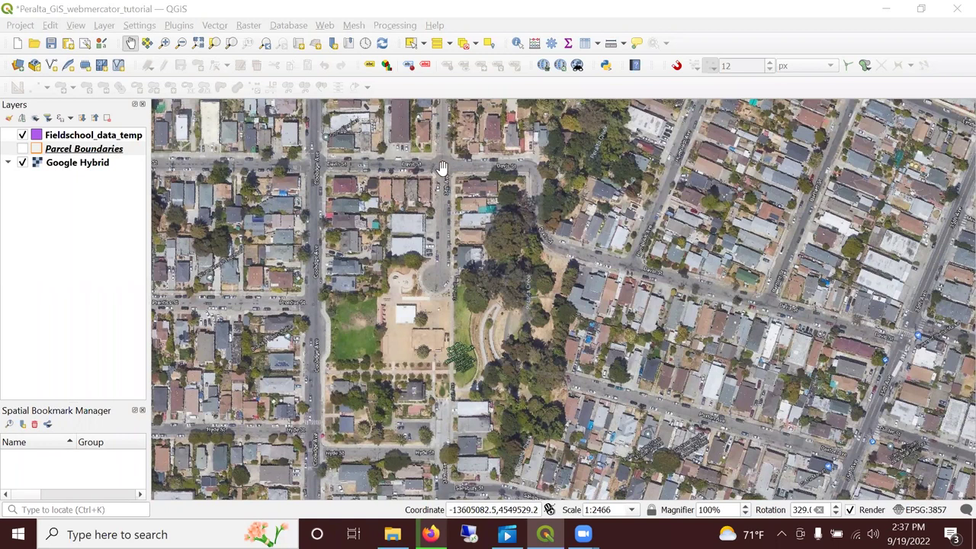
Glance at the online basemap provider list, then nudge and zoom the Google Hybrid imagery
click(325, 26)
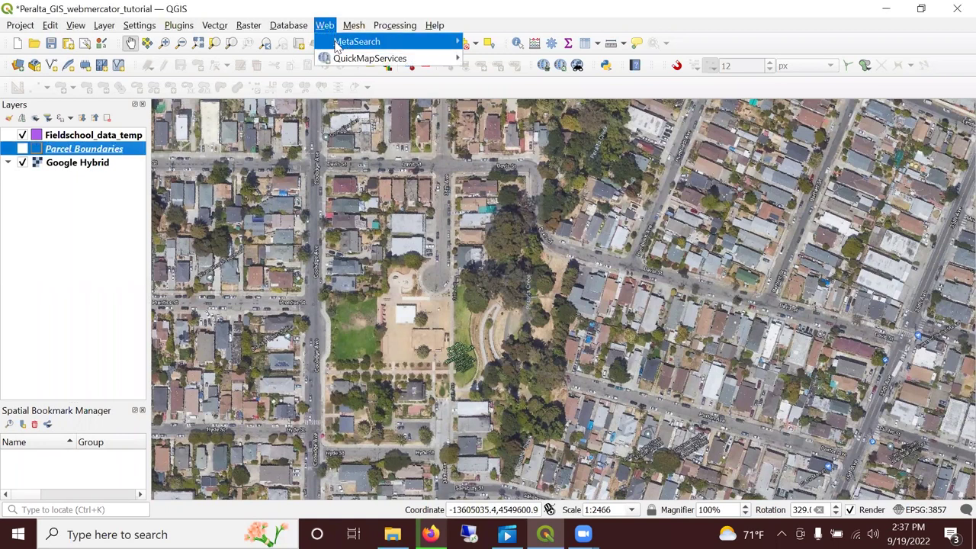
mouse_move(343, 61)
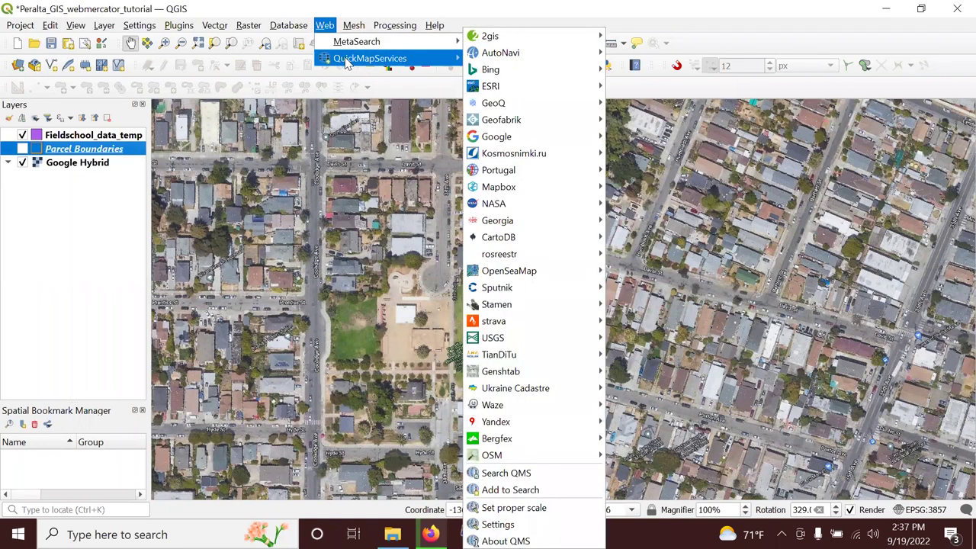
click(352, 197)
drag(364, 195, 381, 207)
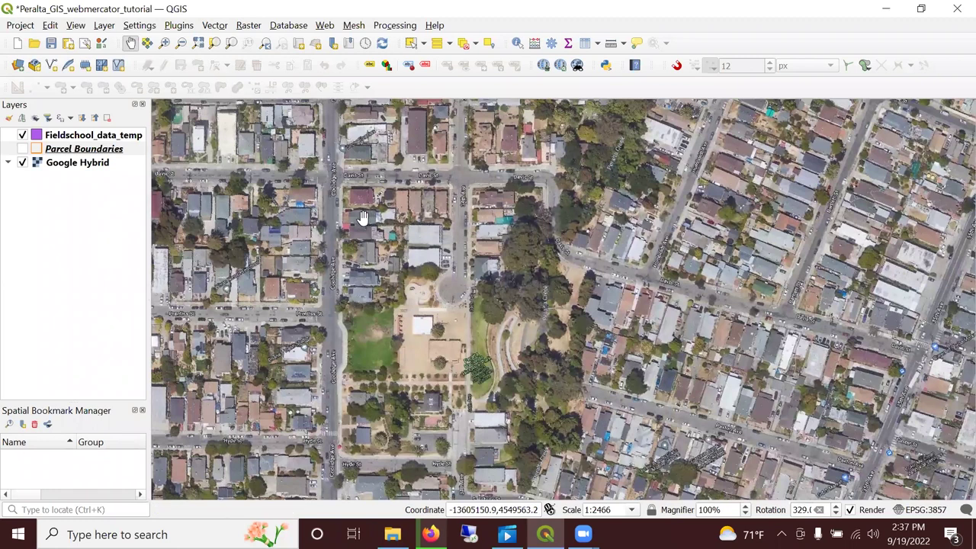
scroll(363, 215, up, 1)
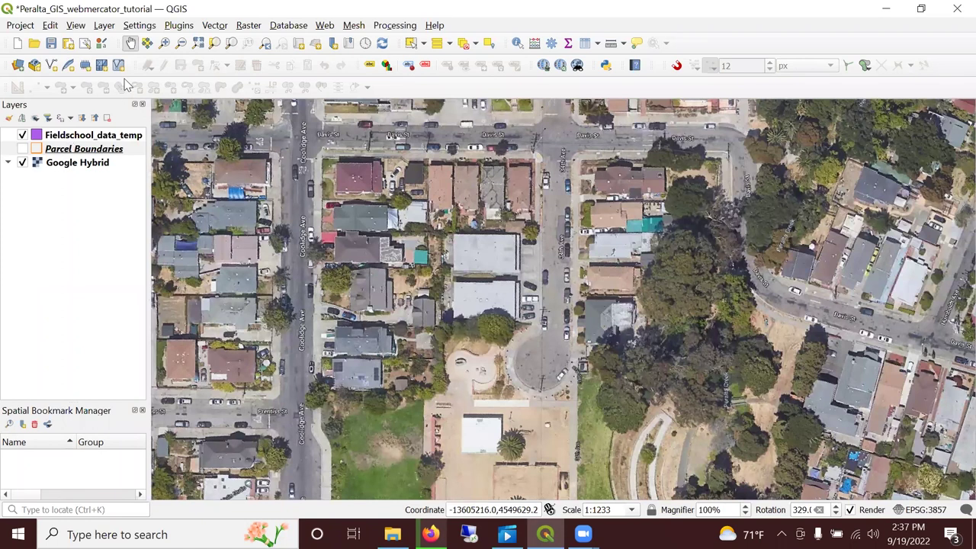
Show the Layer menu's Add Layer submenu with vector, raster and XYZ options
click(137, 27)
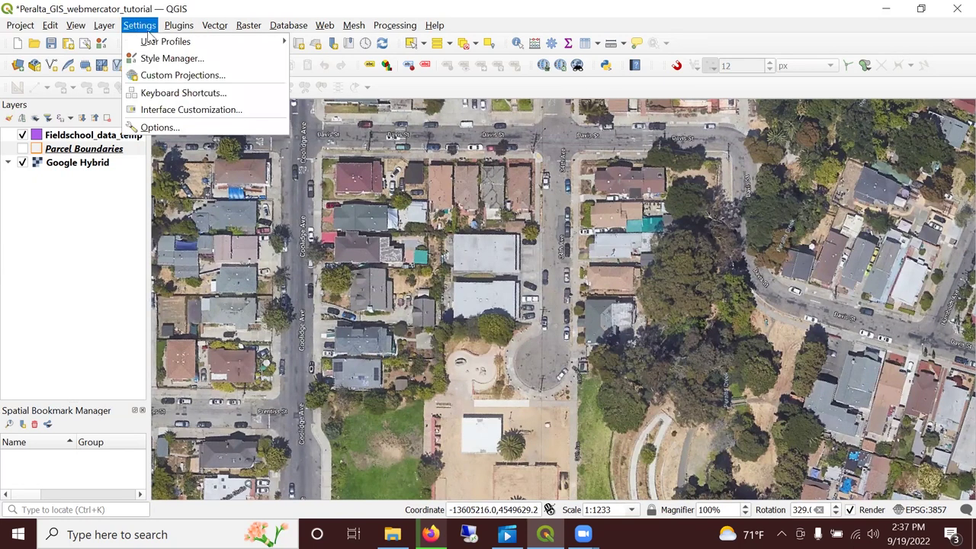
mouse_move(107, 27)
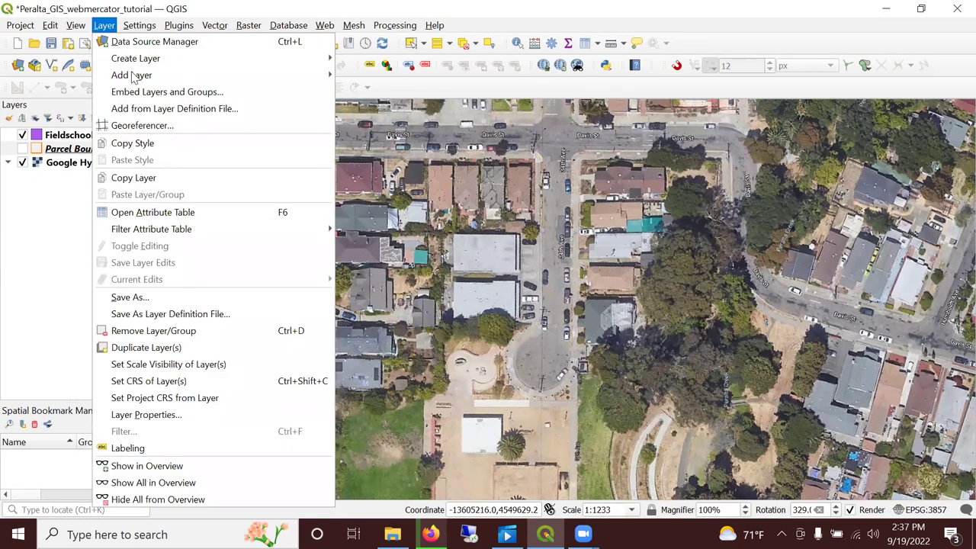
mouse_move(131, 76)
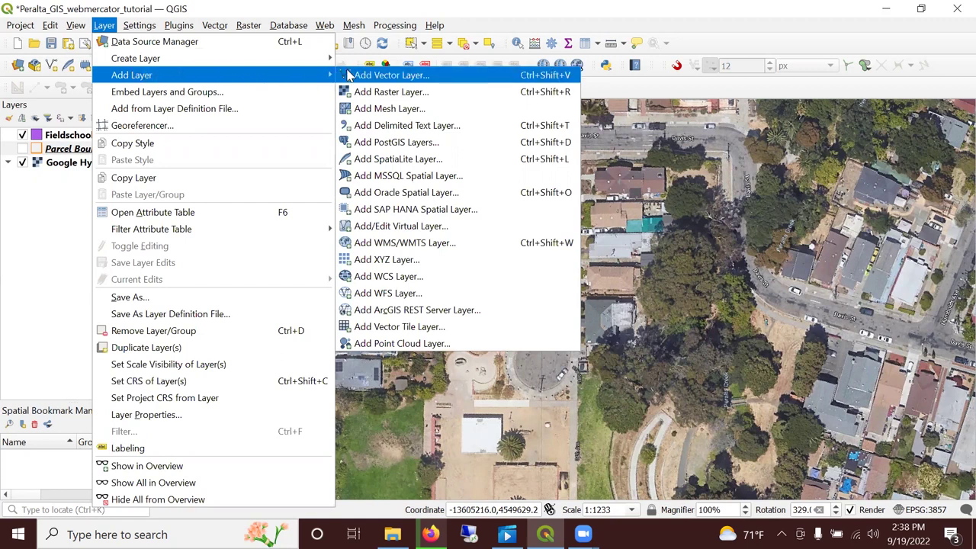
Inspect the Alameda Co Parcels ArcGIS REST connection's URL and close it without changes
click(450, 317)
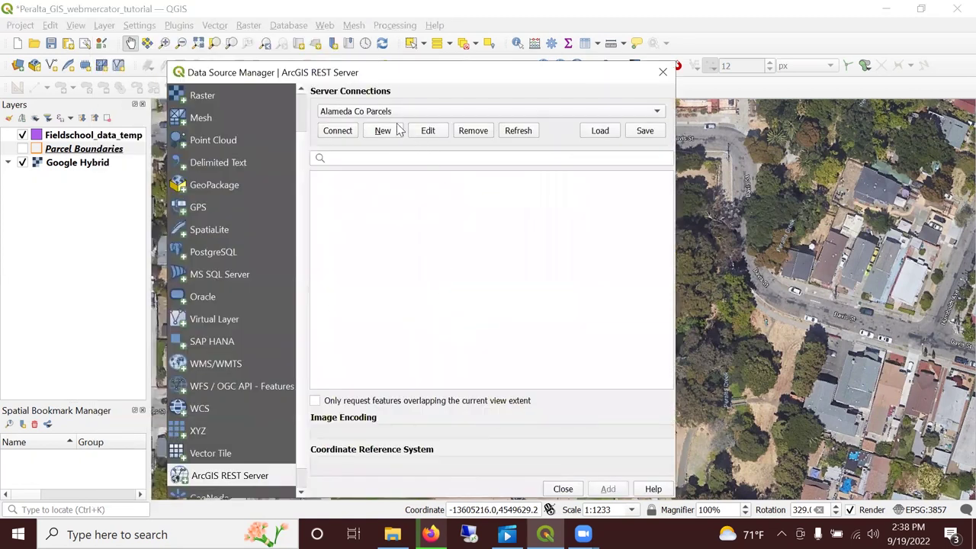
click(427, 131)
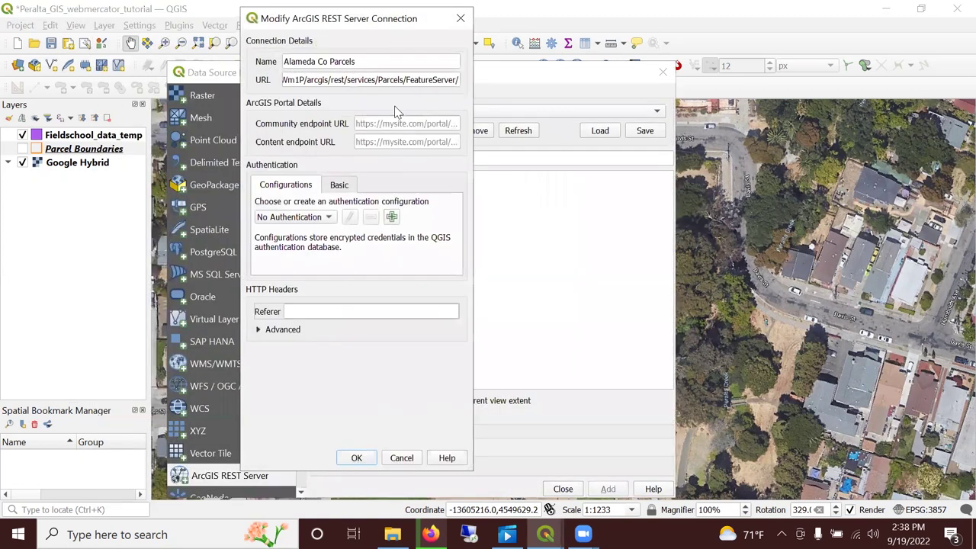
drag(303, 85, 458, 83)
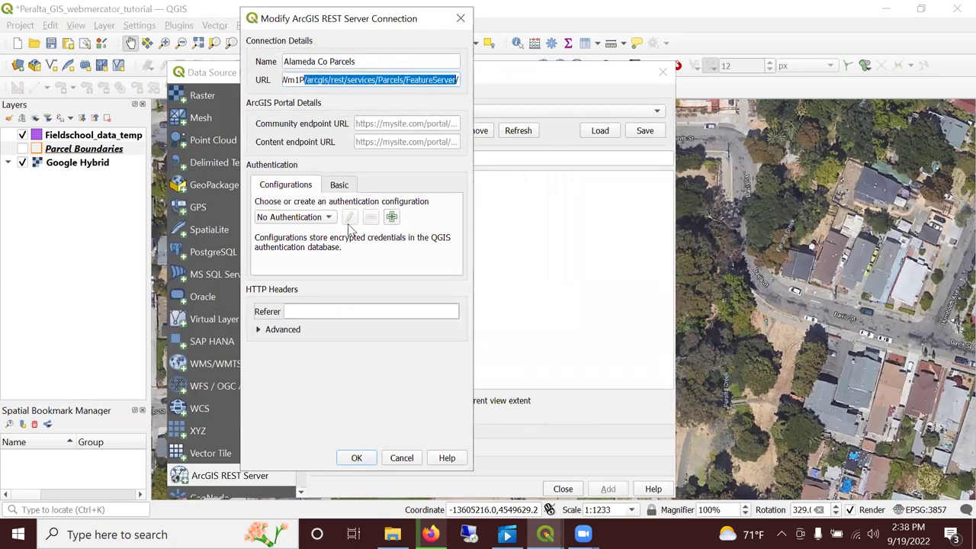
click(461, 19)
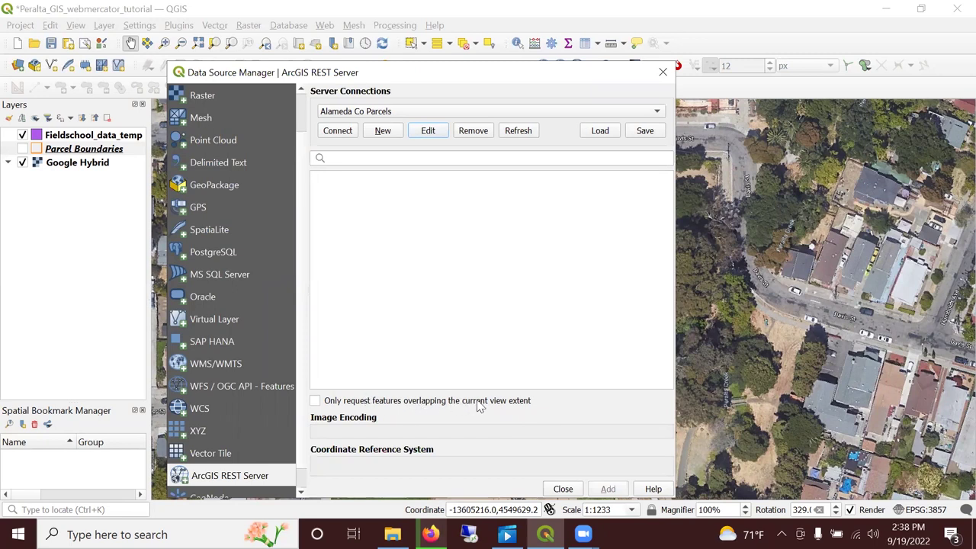
Show the Parcel Boundaries outlines and zoom the map in to Davis St
click(663, 72)
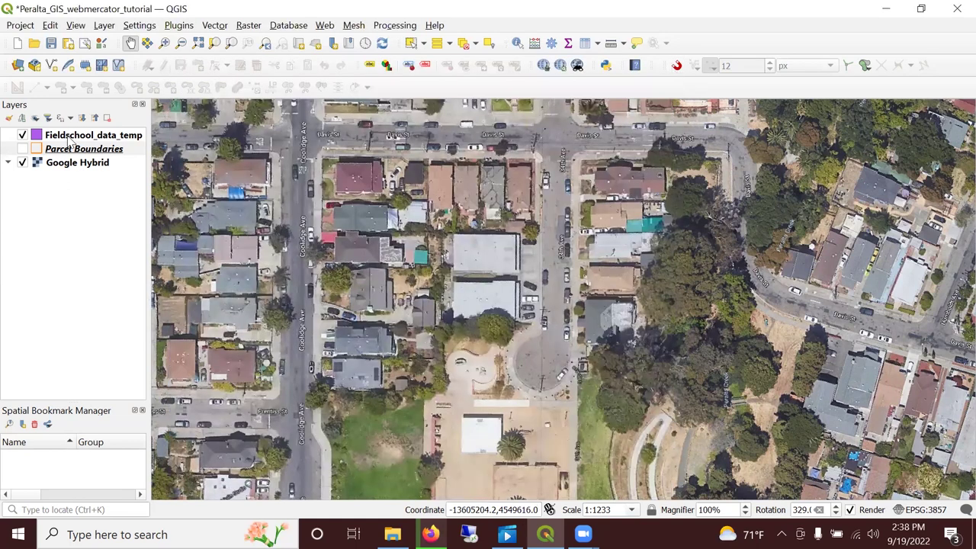
click(23, 148)
scroll(318, 246, down, 1)
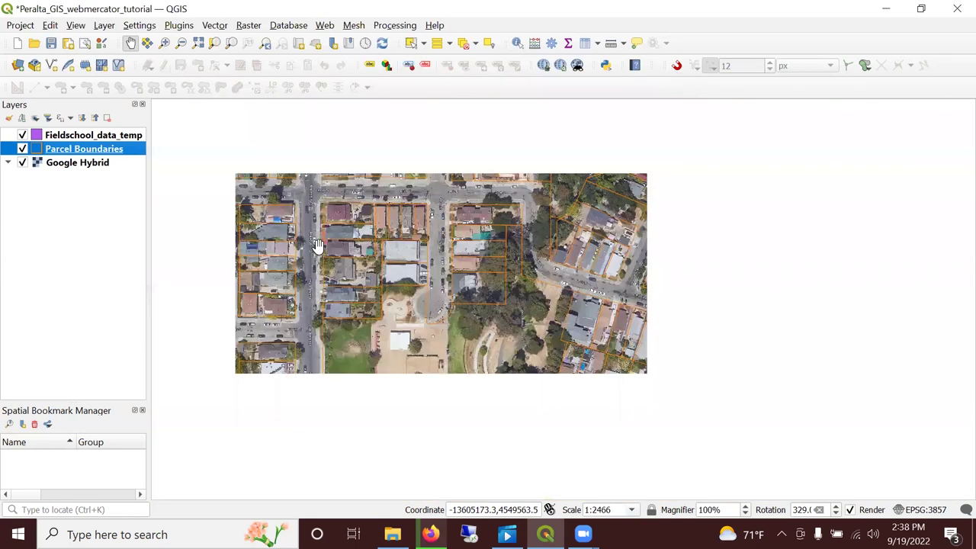
scroll(318, 246, down, 1)
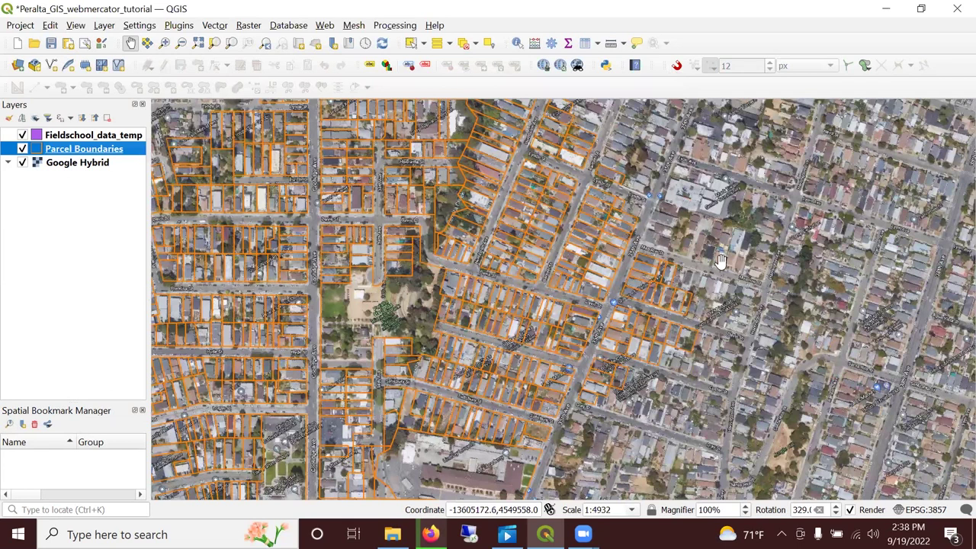
scroll(230, 283, up, 1)
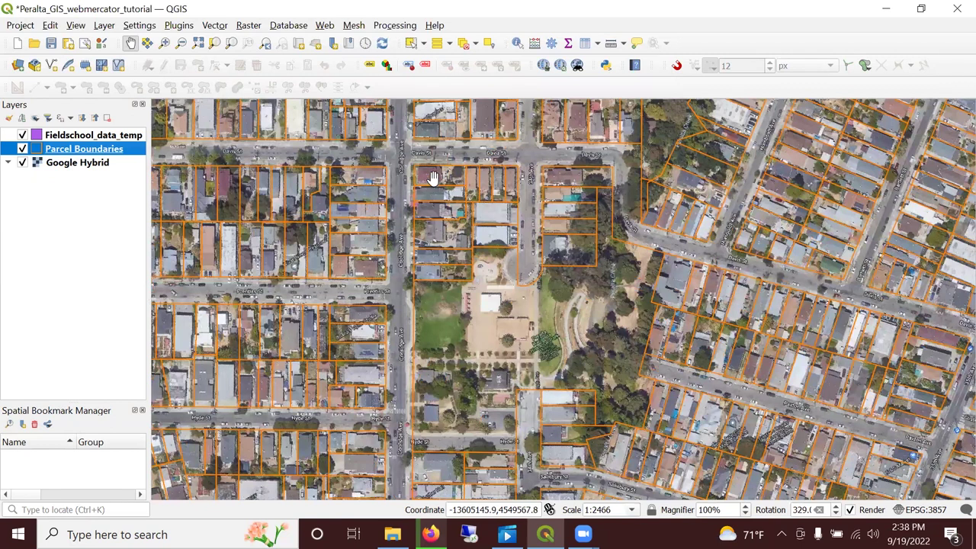
scroll(429, 158, up, 1)
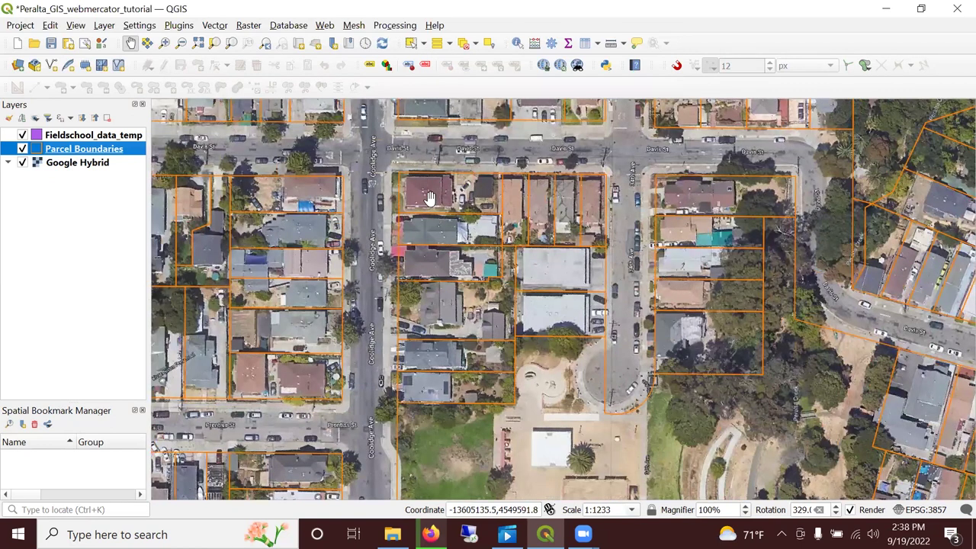
scroll(431, 183, up, 1)
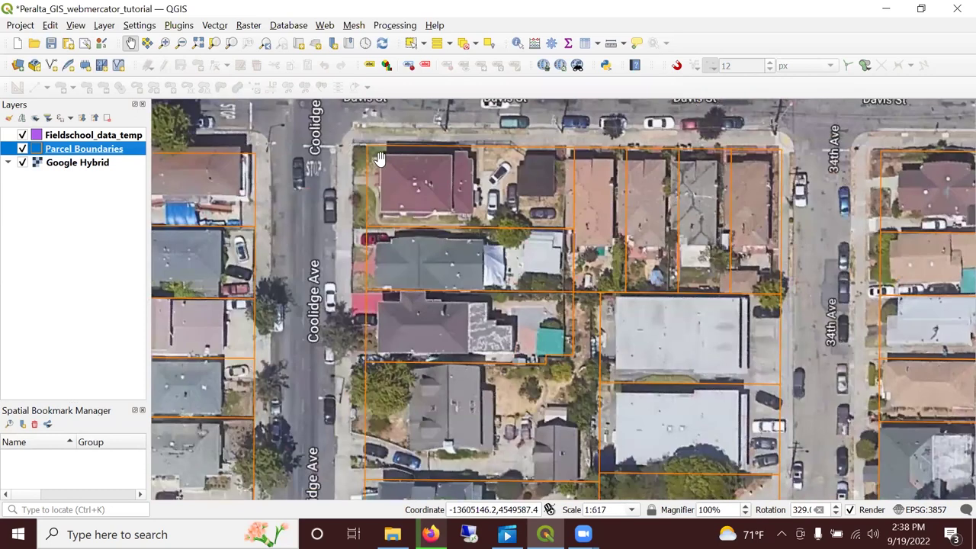
click(22, 148)
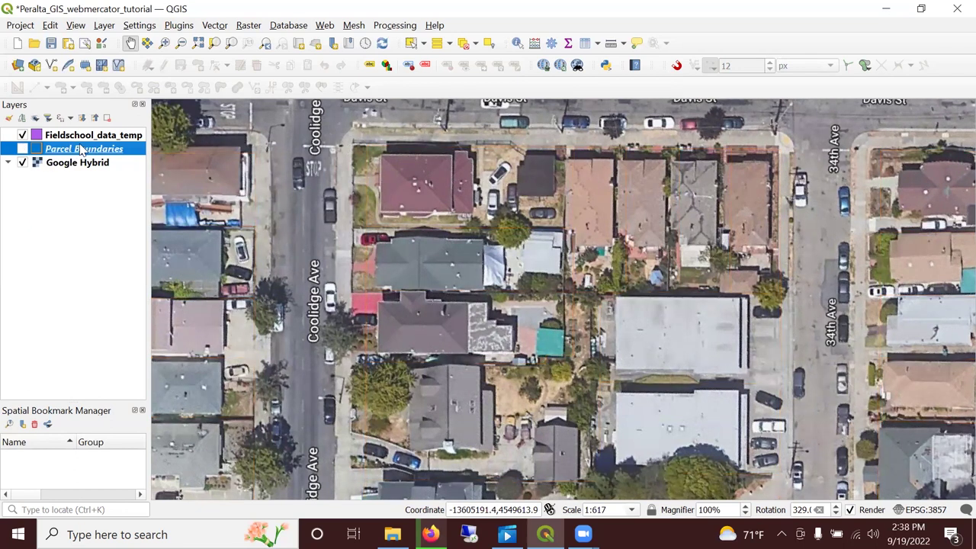
click(22, 148)
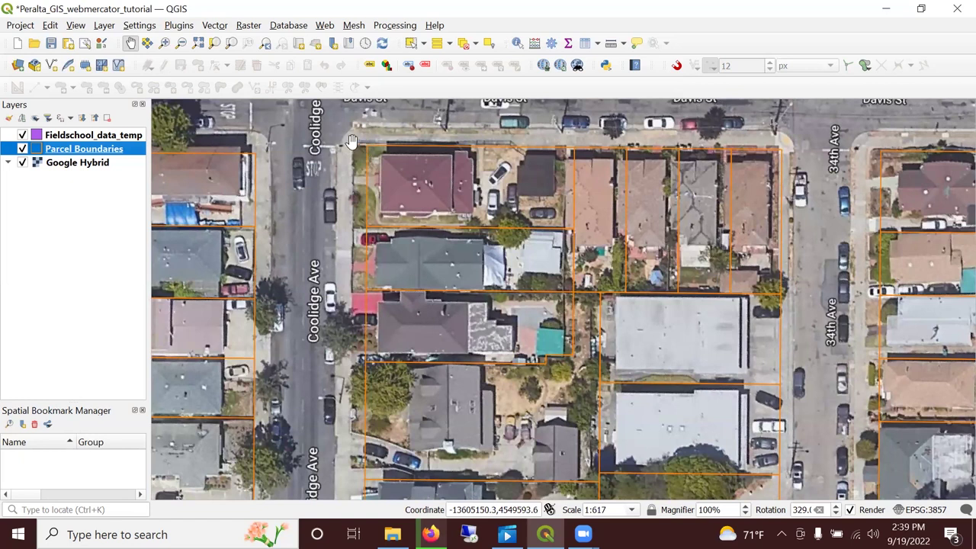
Enable snapping, hide Parcel Boundaries, and make Fieldschool_data_temp the active layer
click(676, 67)
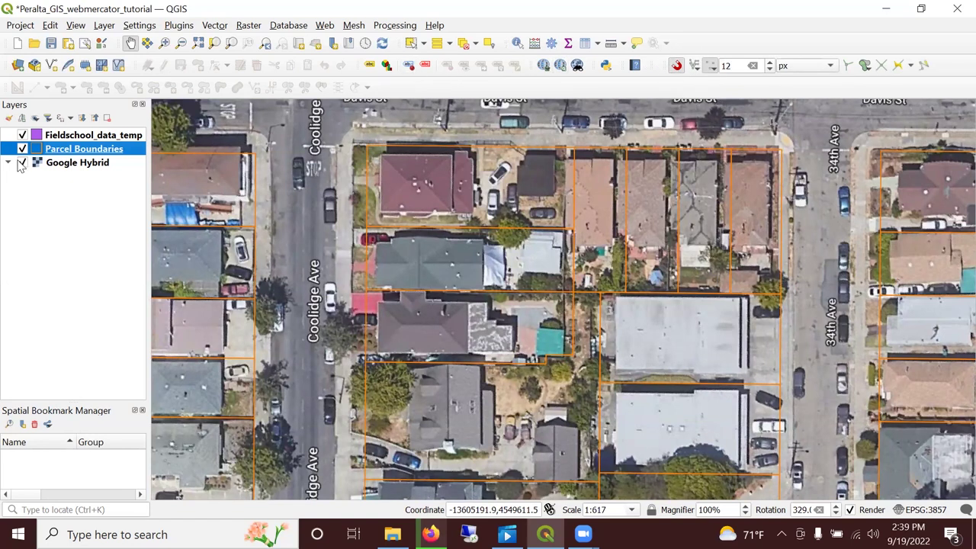
click(22, 148)
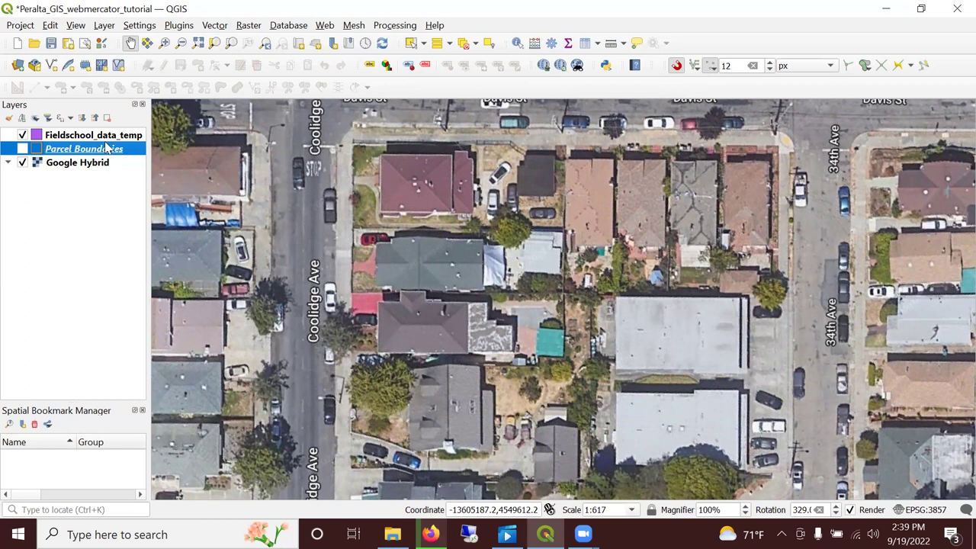
click(113, 137)
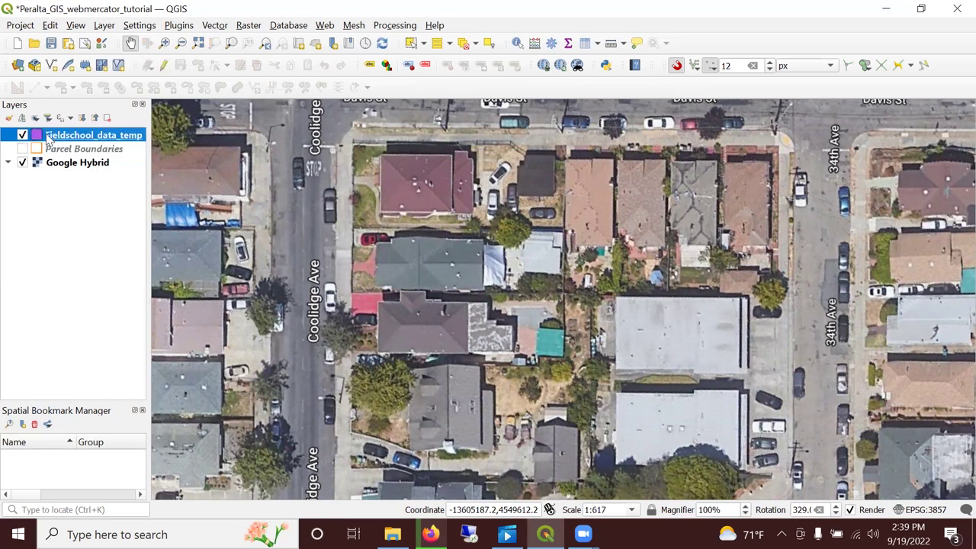
click(104, 26)
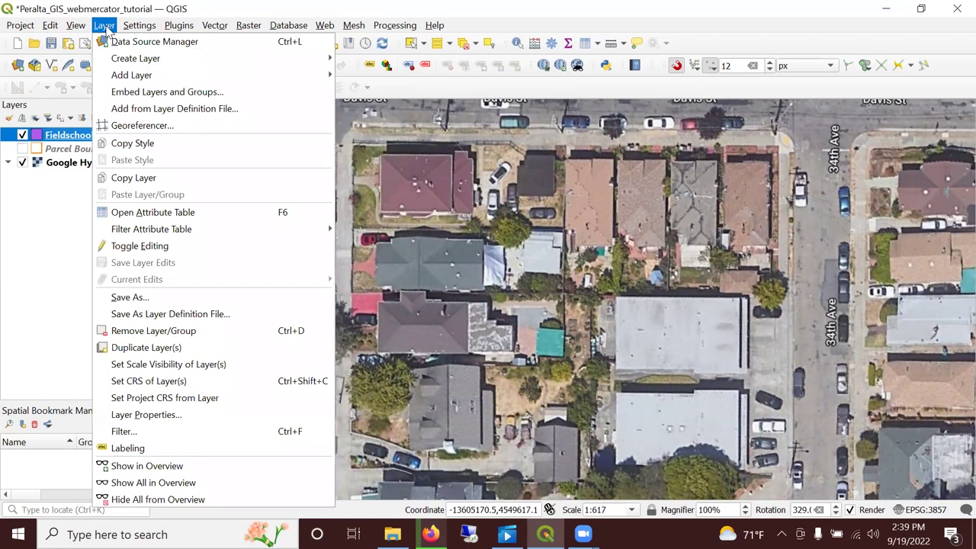
Load sanborn1928_west.jpg from Downloads into the Georeferencer
click(126, 126)
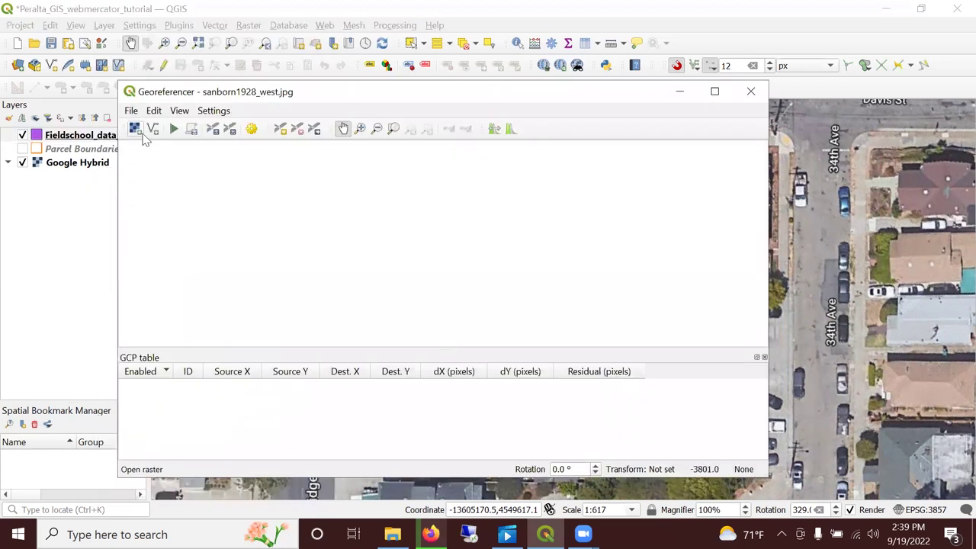
click(135, 130)
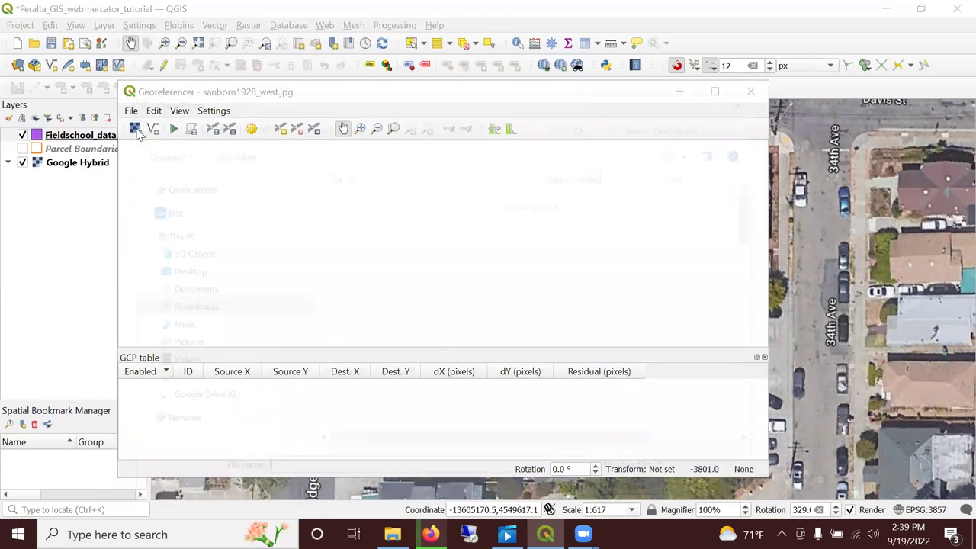
click(381, 216)
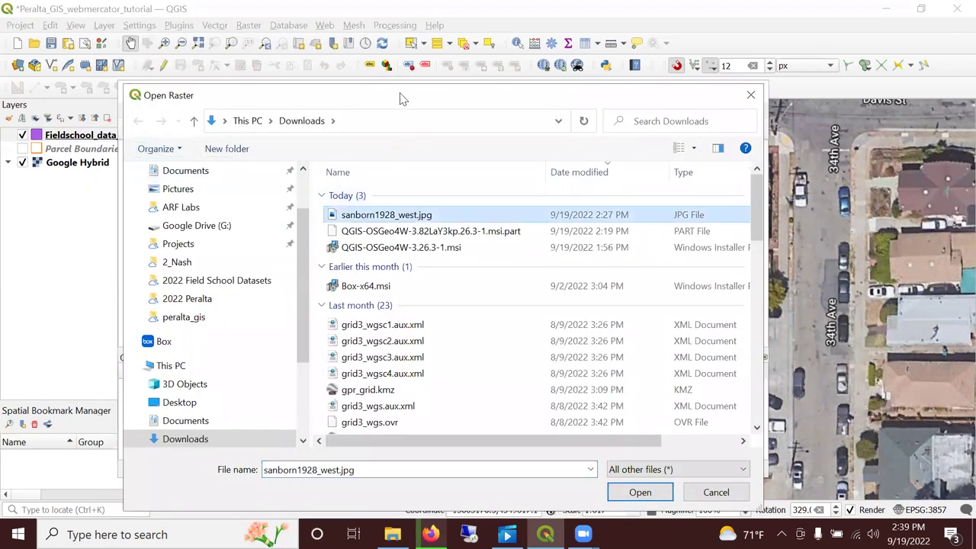
drag(394, 99, 372, 44)
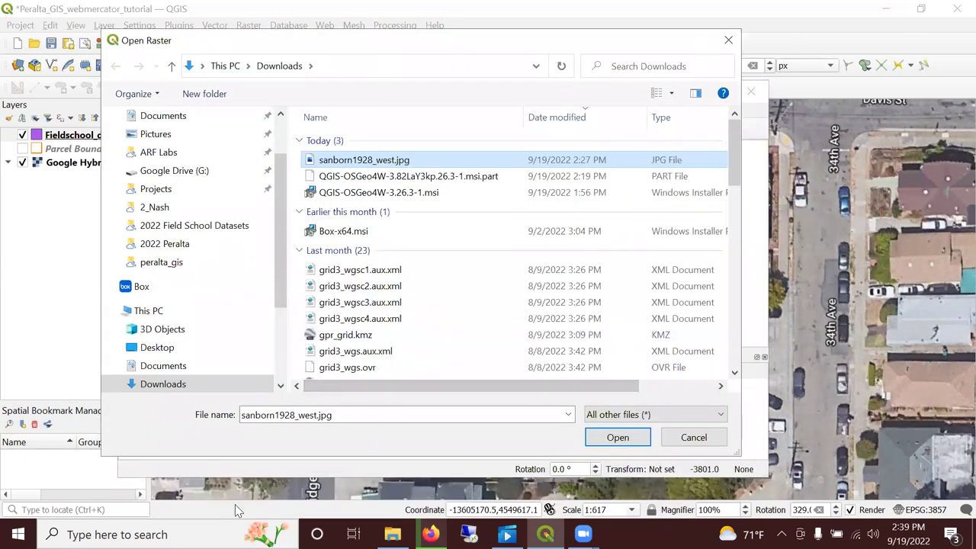
click(595, 436)
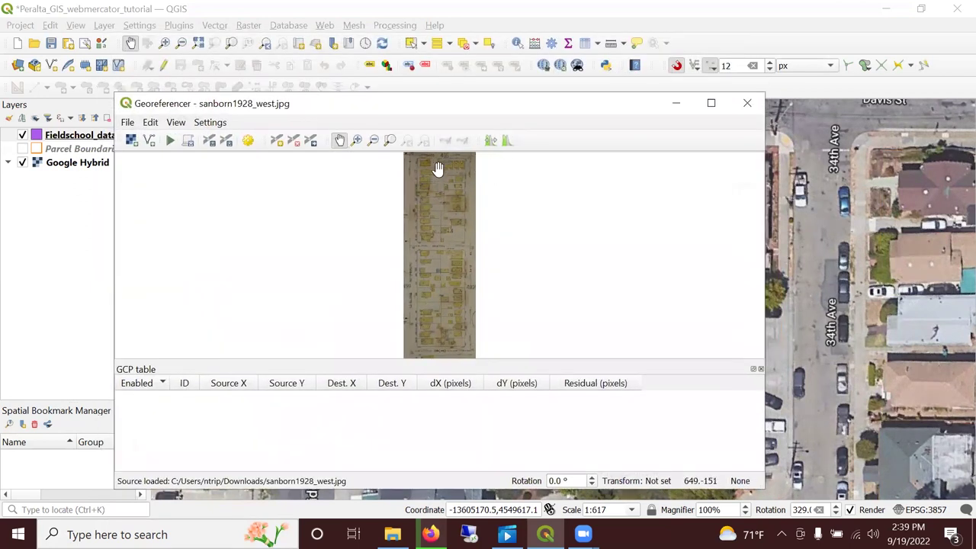
Arrange the Georeferencer window and zoom the main map in to Davis St
drag(518, 92, 446, 317)
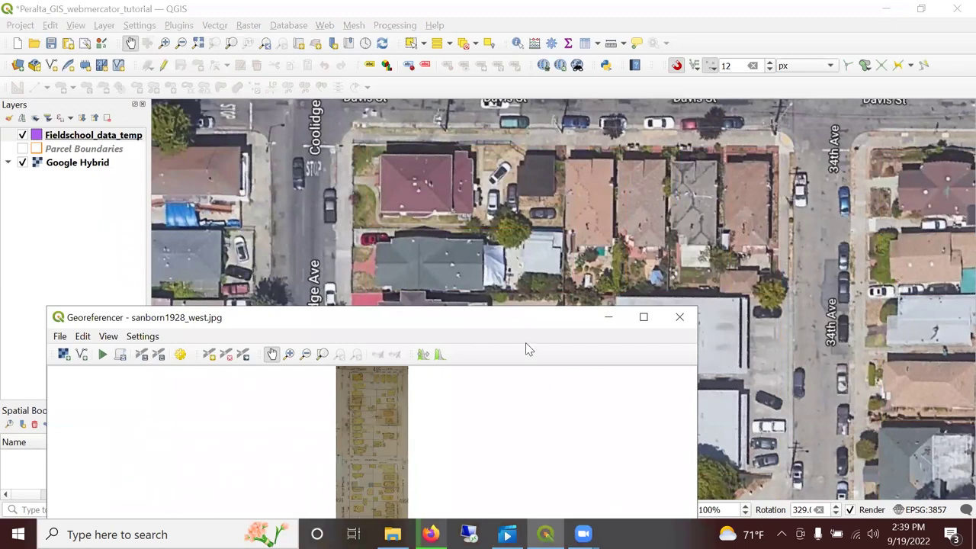
drag(526, 318, 563, 97)
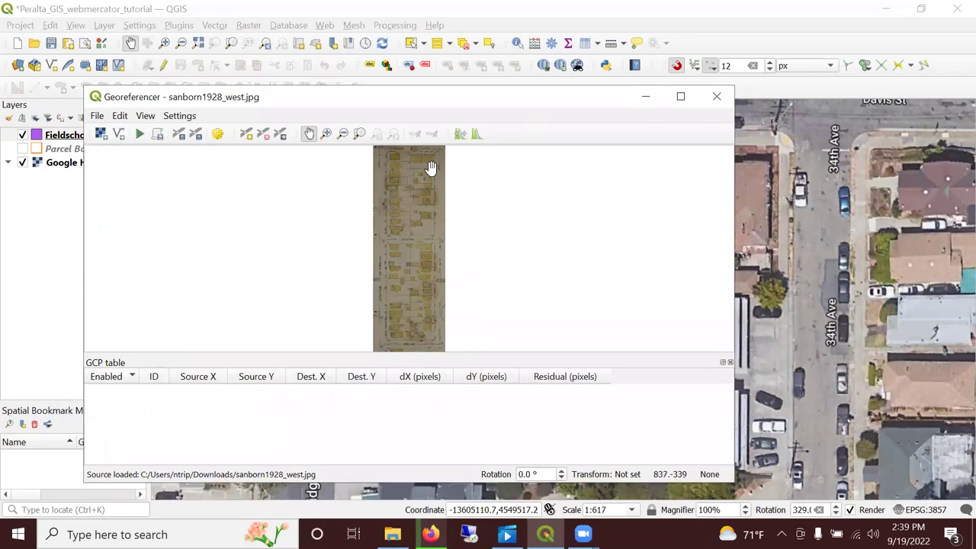
drag(490, 102, 419, 208)
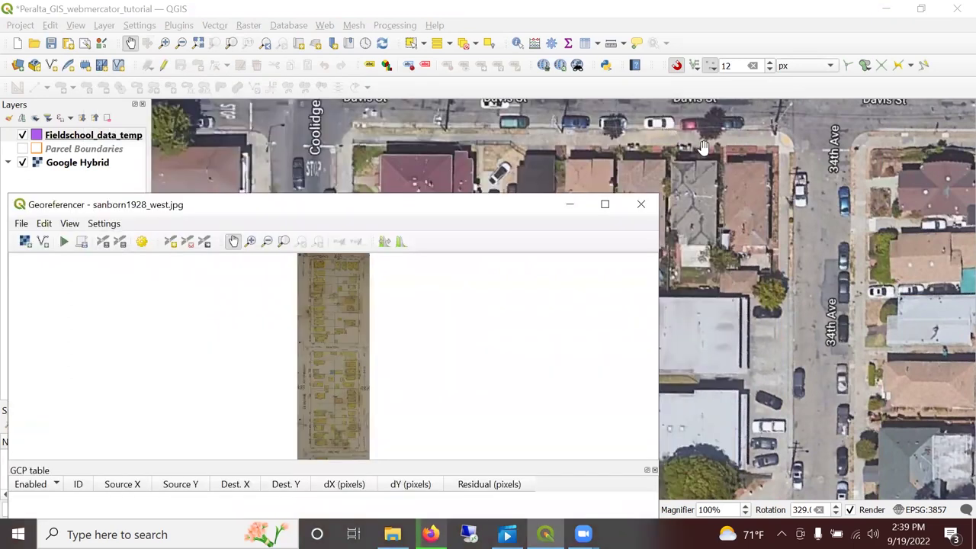
drag(500, 209, 536, 177)
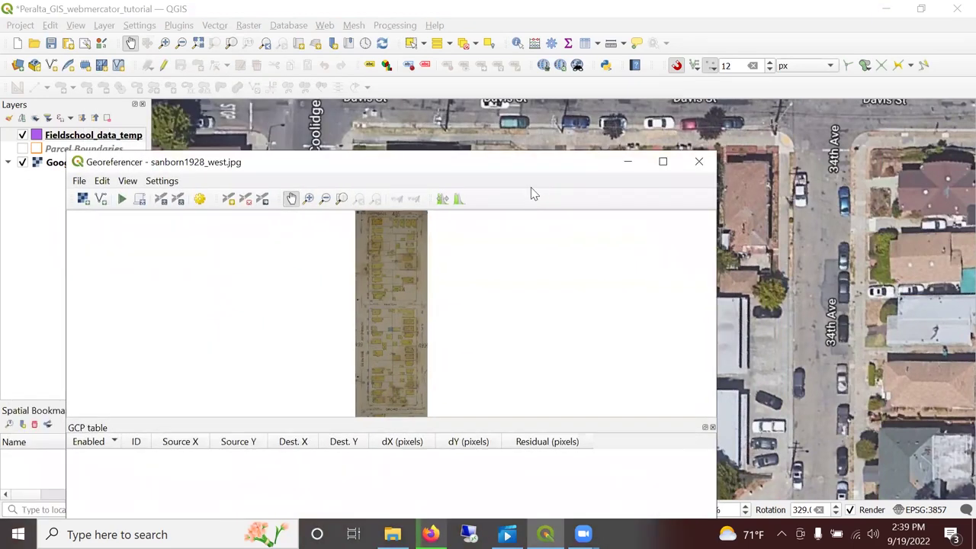
drag(458, 114, 458, 113)
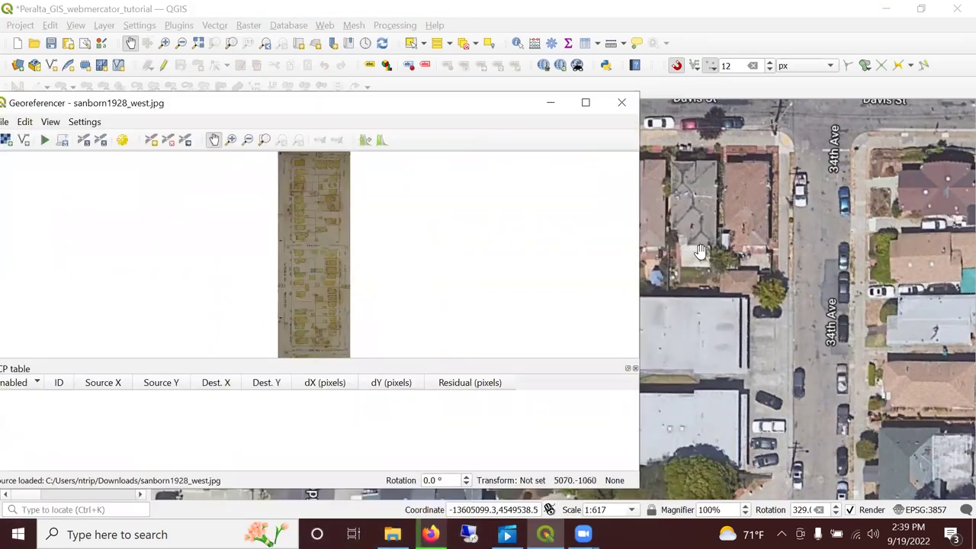
drag(679, 354, 722, 207)
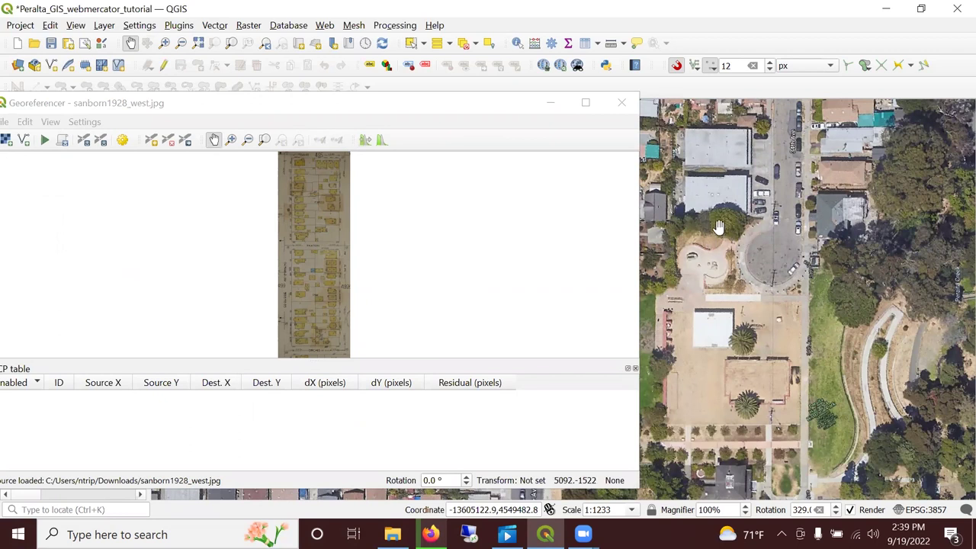
scroll(322, 202, up, 1)
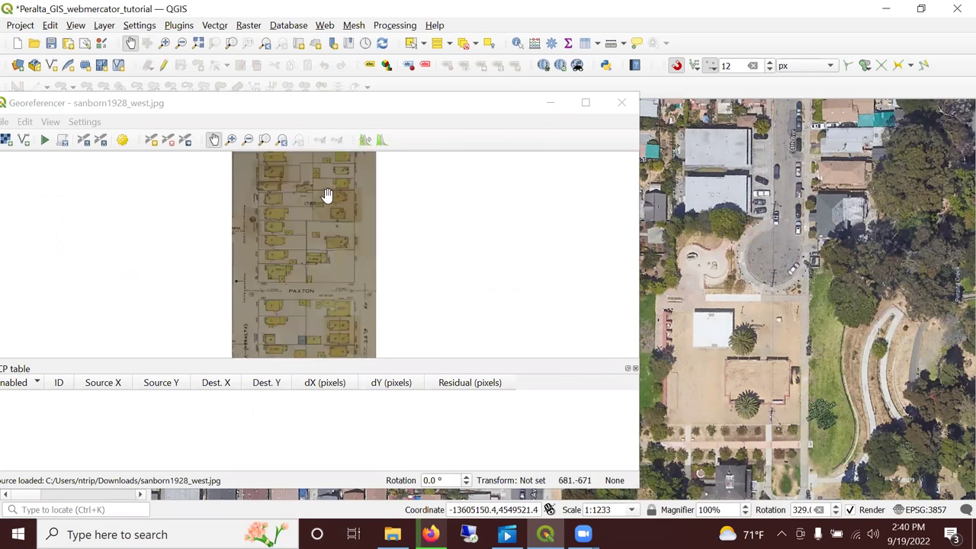
scroll(333, 272, up, 1)
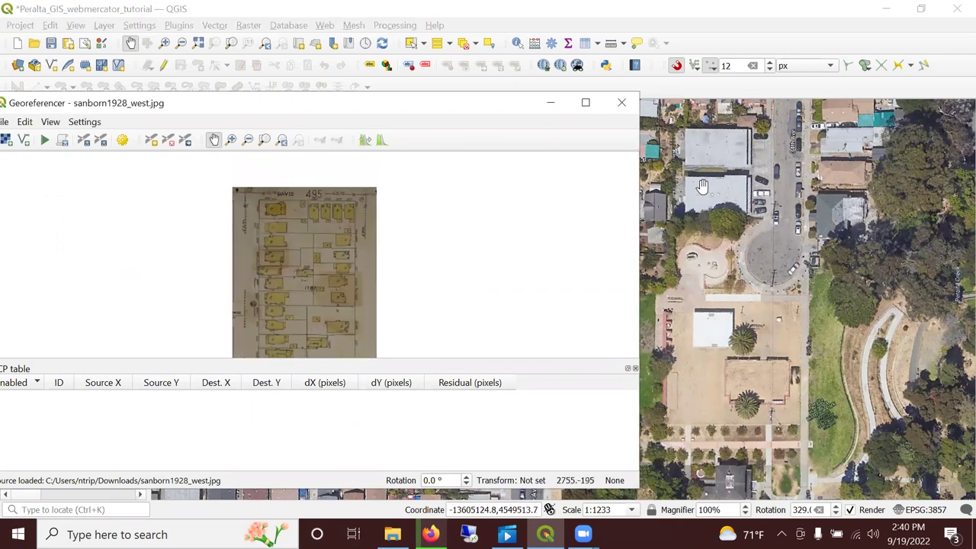
drag(700, 189, 716, 273)
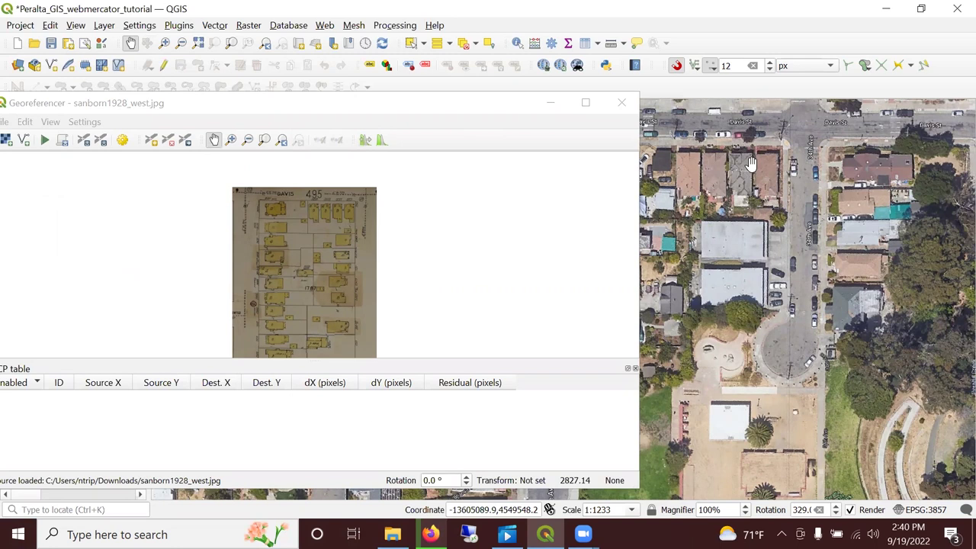
Walk Google Maps Street View down 34th Ave toward the Davis St corner
click(431, 534)
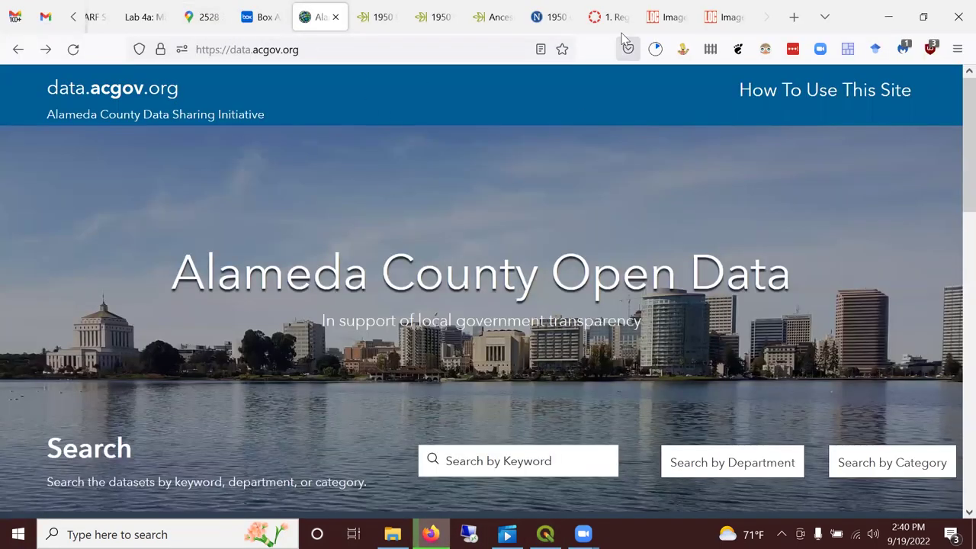
click(204, 23)
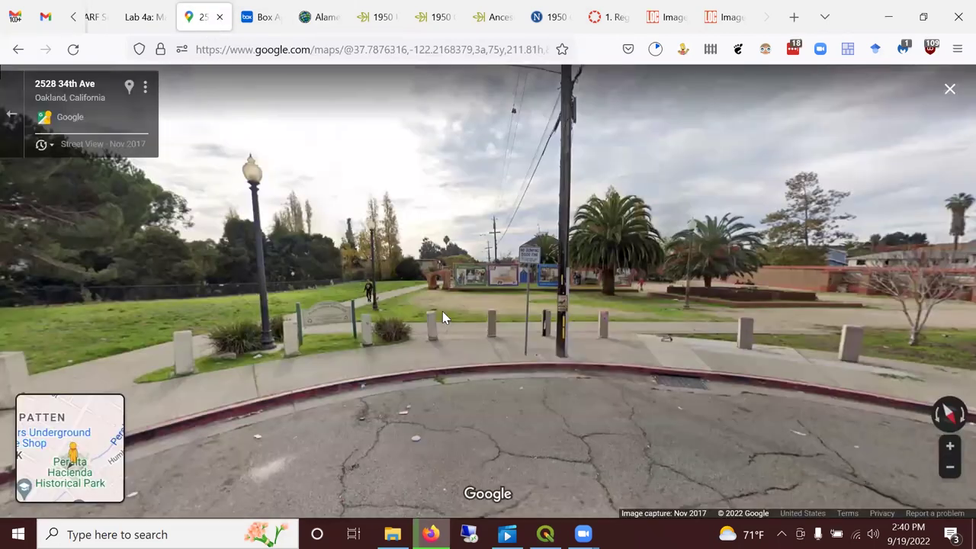
click(491, 283)
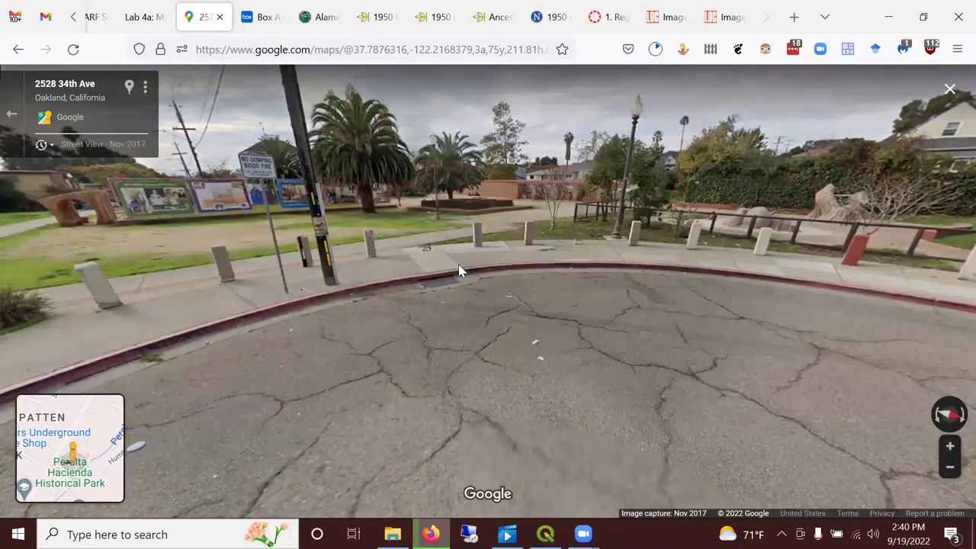
click(378, 275)
click(550, 297)
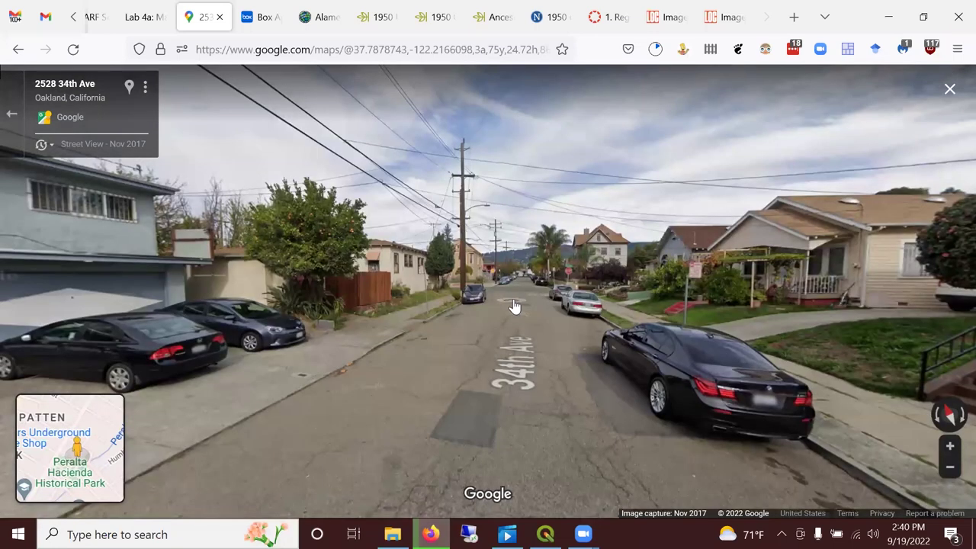
click(514, 306)
click(587, 324)
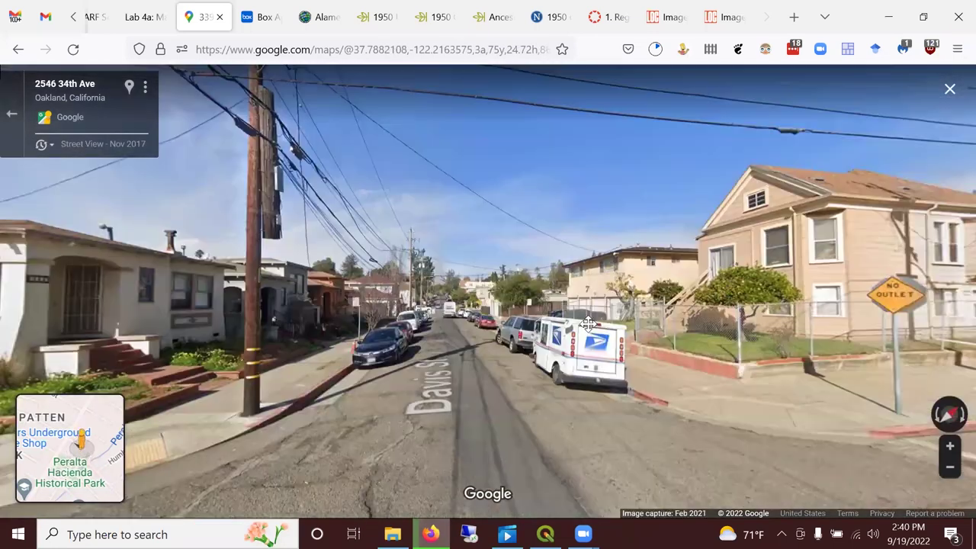
From the Davis St corner, look back along 34th Ave, then return to the Alameda County Open Data page
click(379, 292)
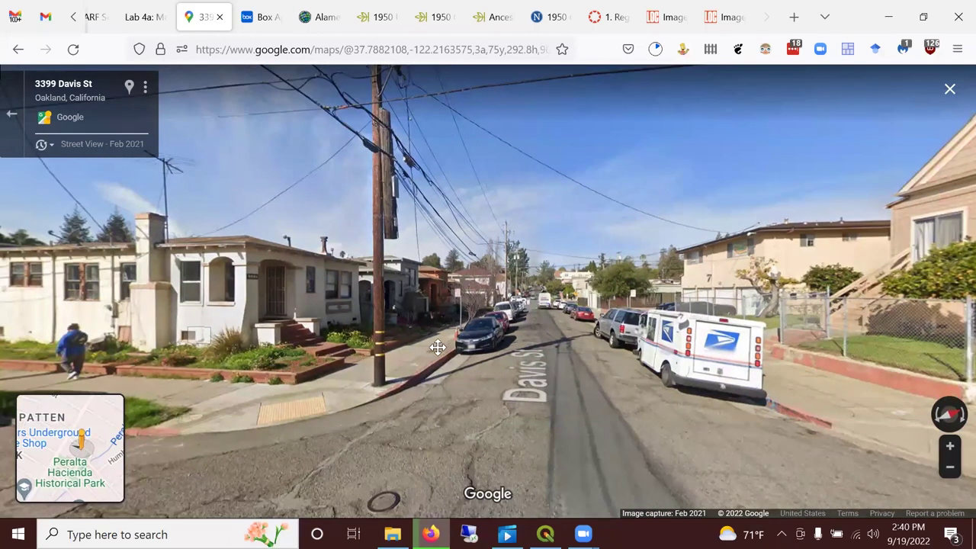
drag(437, 348, 126, 275)
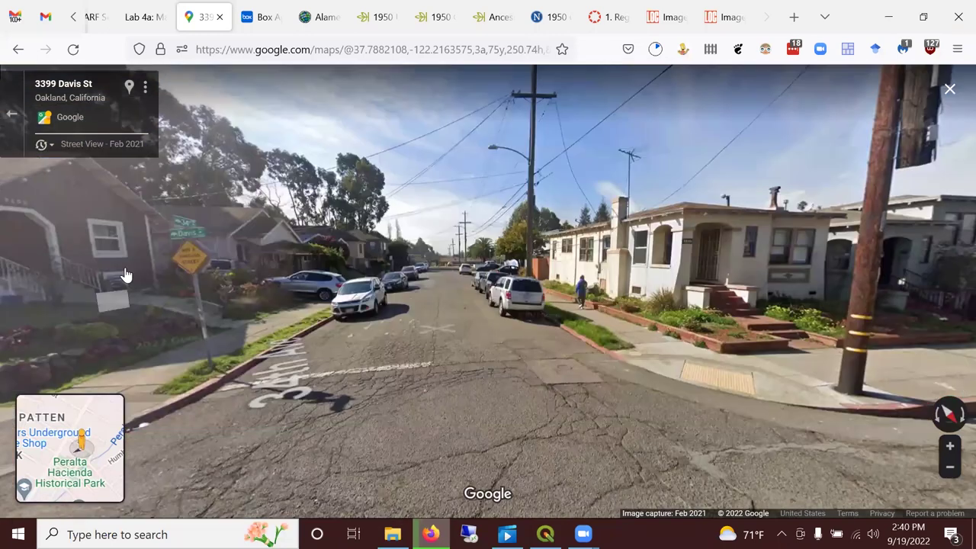
click(445, 314)
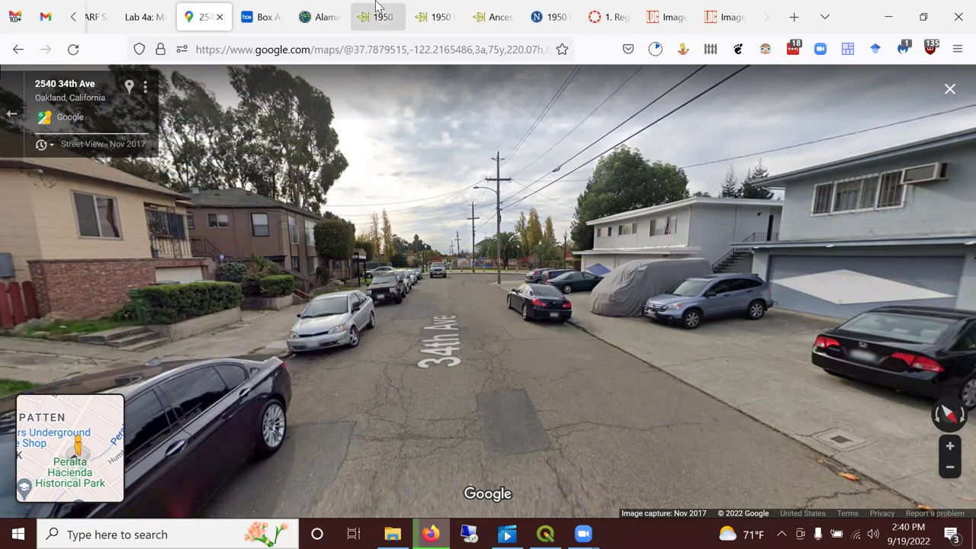
click(318, 21)
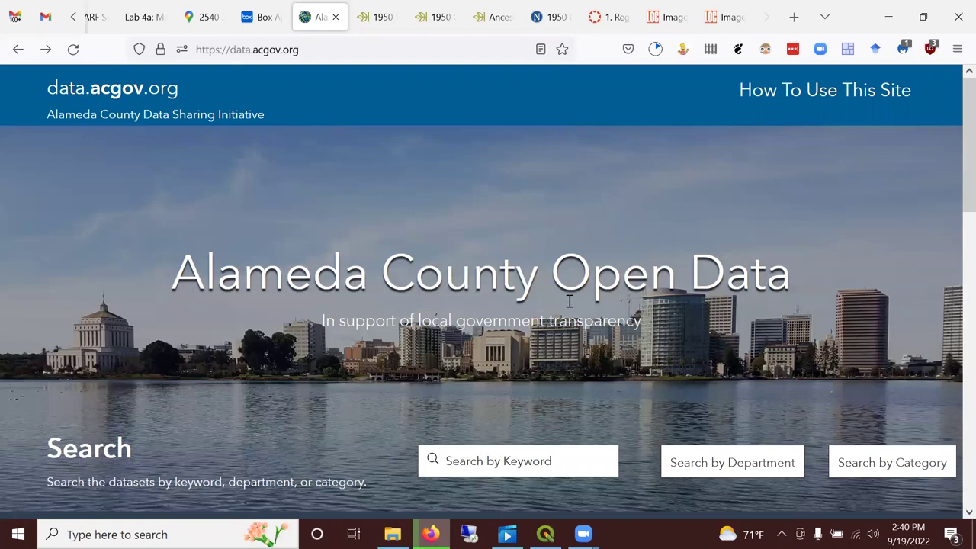
scroll(523, 287, down, 3)
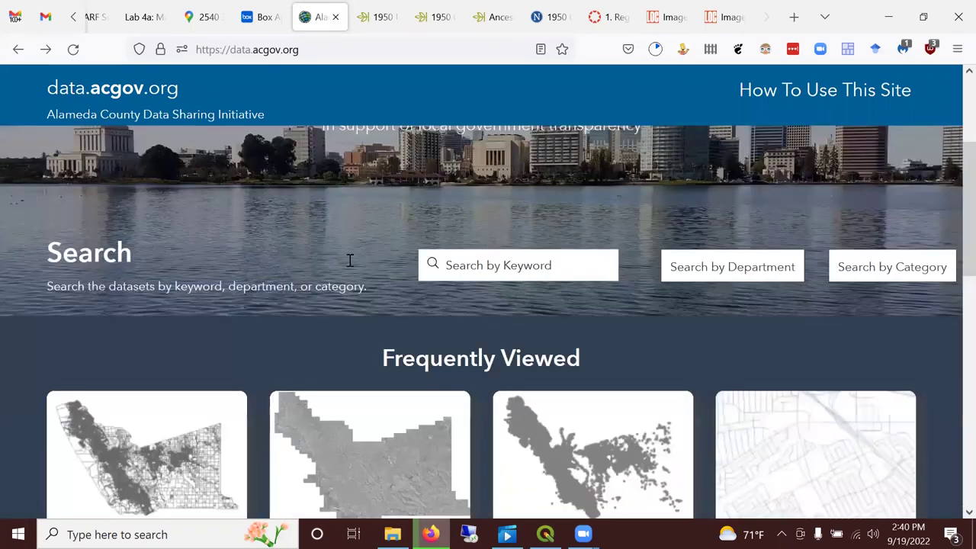
scroll(338, 264, up, 3)
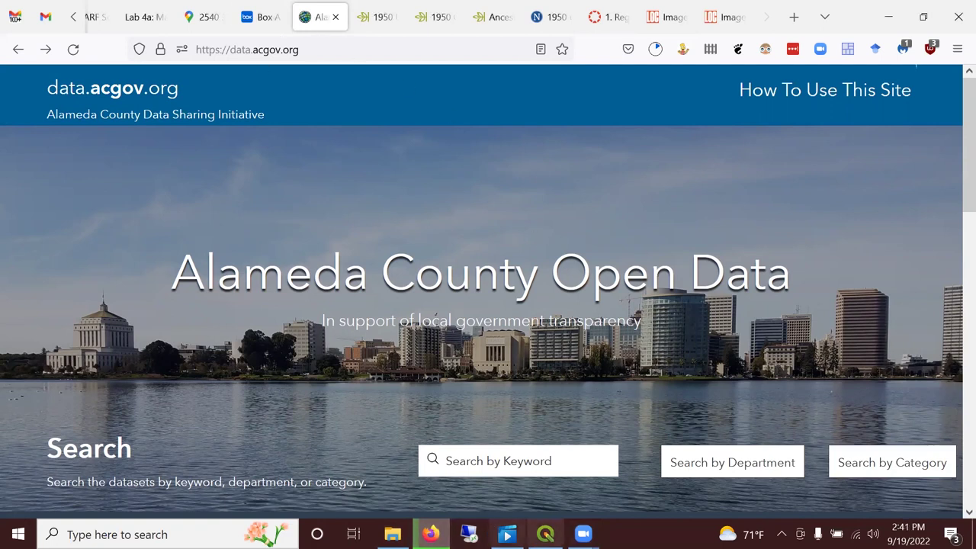
Zoom the Sanborn scan in QGIS onto the 3319–3331 Davis houses and pick the Add Point tool
click(546, 533)
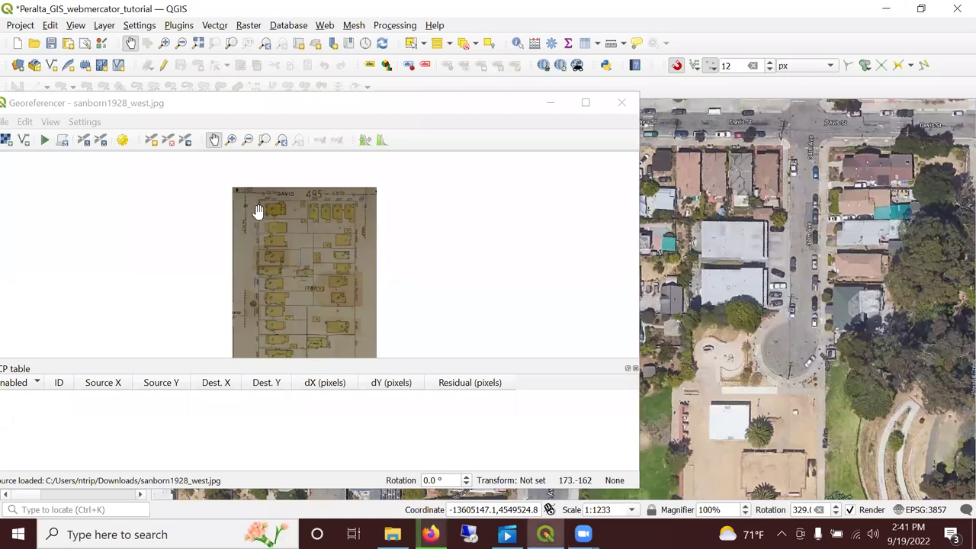
scroll(311, 211, up, 1)
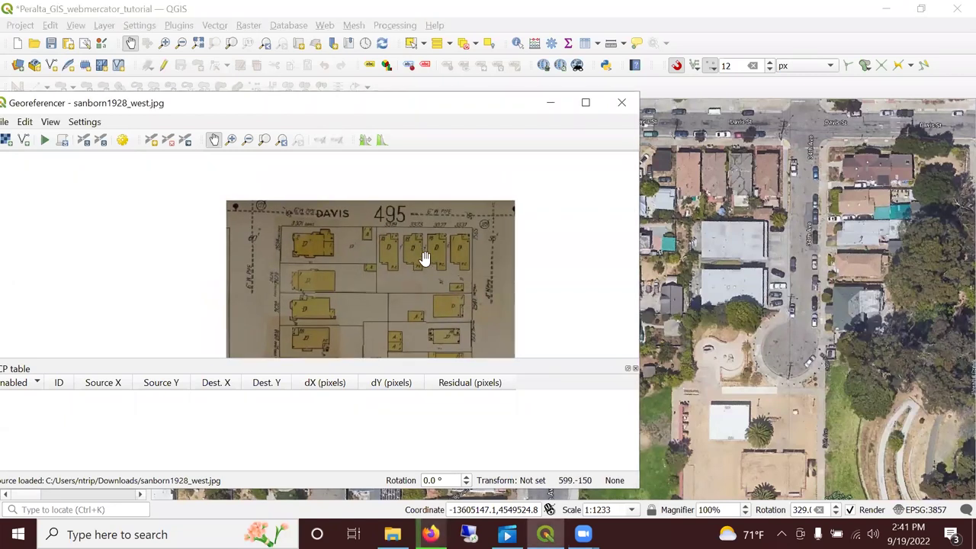
scroll(433, 264, up, 1)
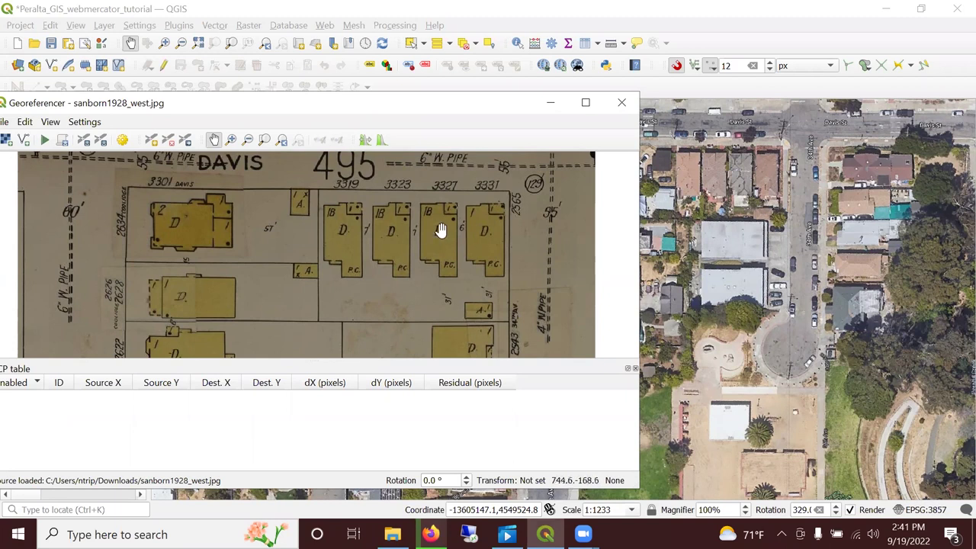
scroll(501, 226, up, 1)
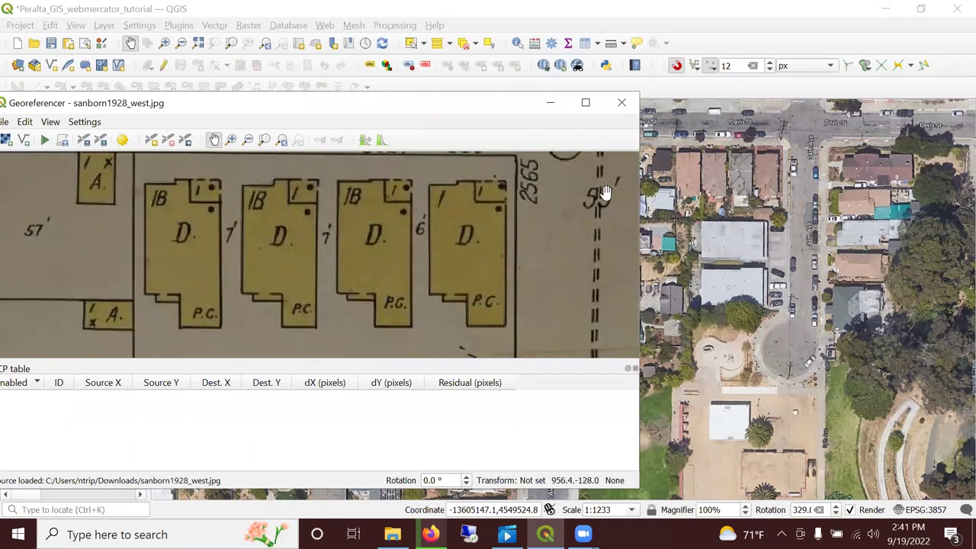
click(151, 139)
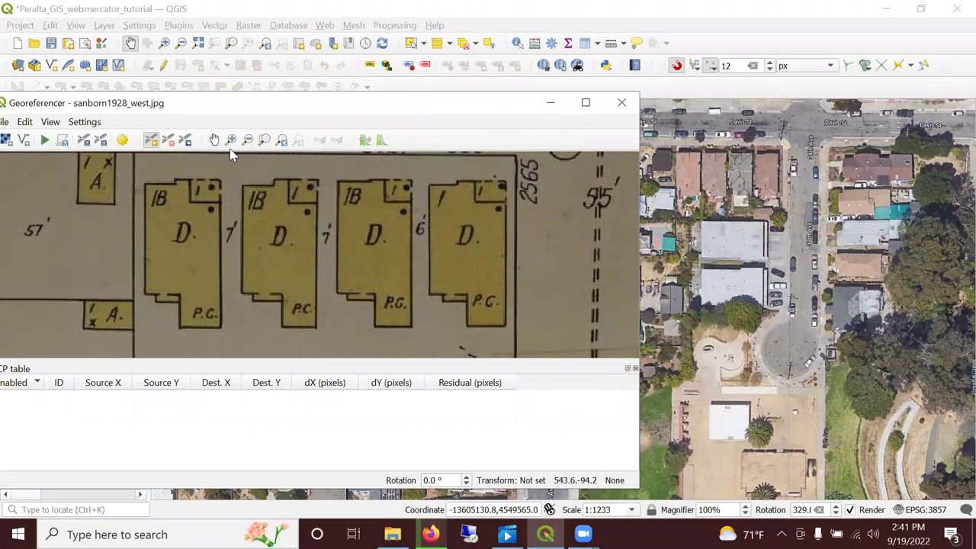
Link the 3331 Davis house's upper-right corner to its roof corner at -13605078.25, 4549546.40
click(504, 182)
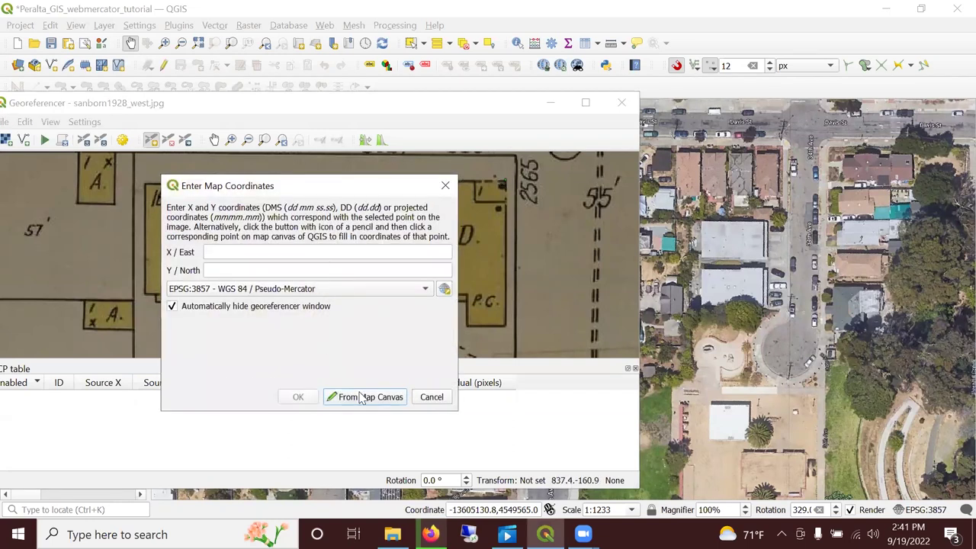
click(363, 398)
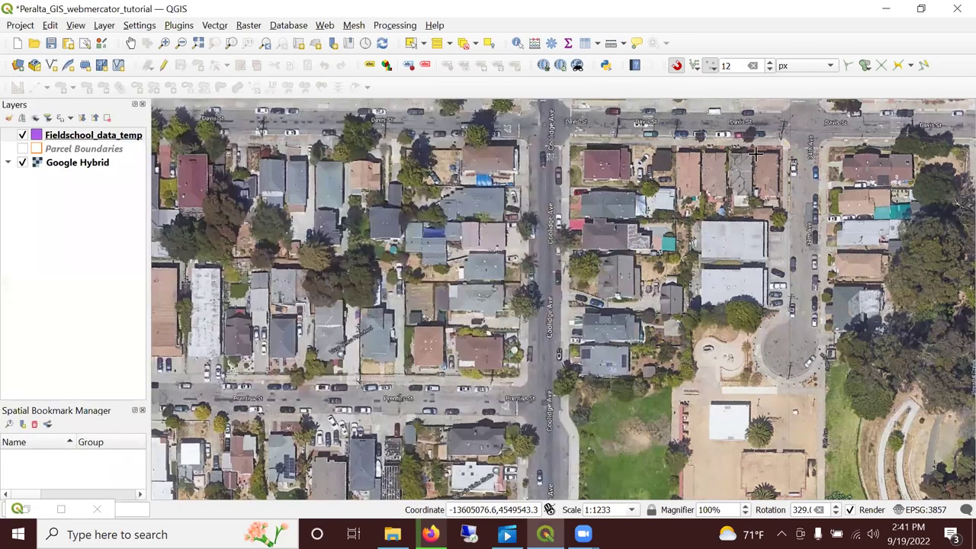
scroll(740, 156, up, 3)
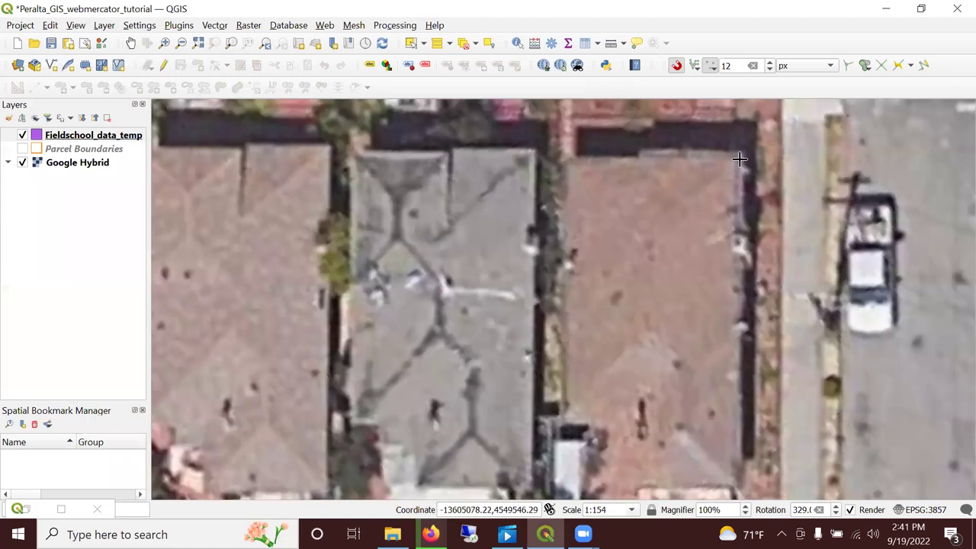
click(739, 158)
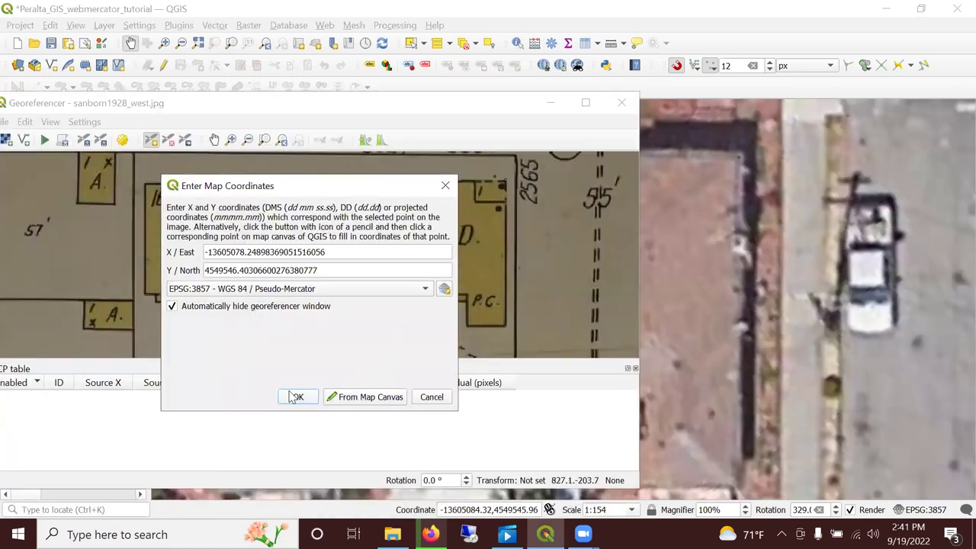
click(298, 398)
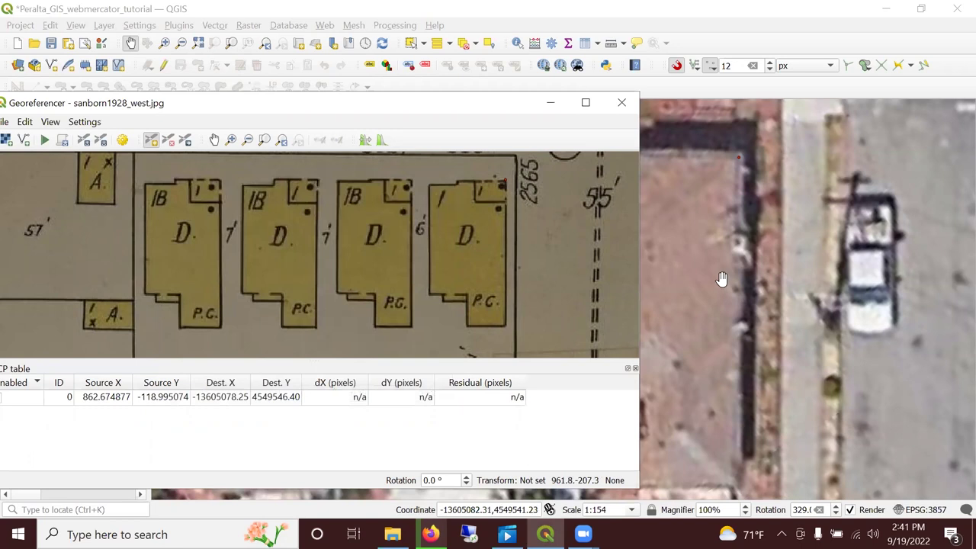
scroll(305, 282, down, 5)
Zoom the imagery in on the corner house at Coolidge and Davis
scroll(229, 282, up, 4)
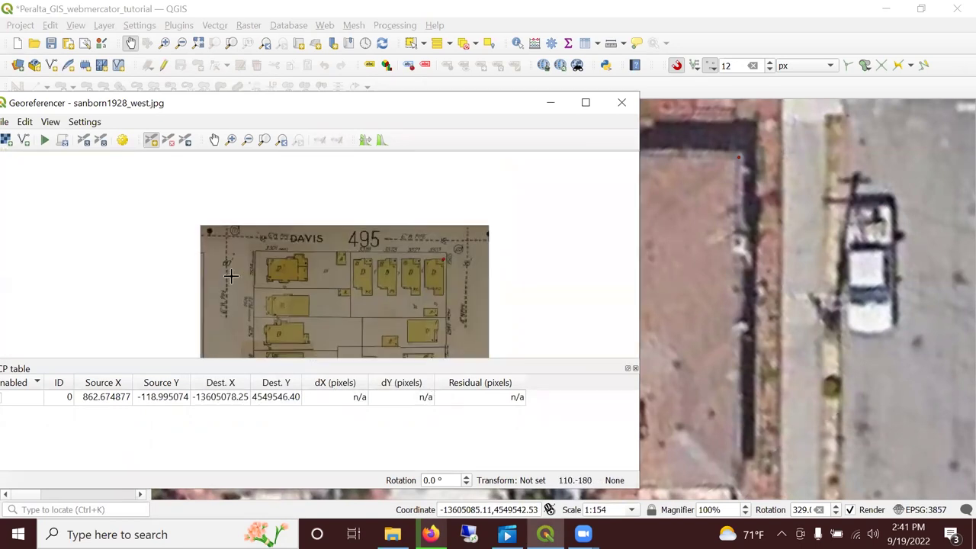
scroll(773, 228, down, 3)
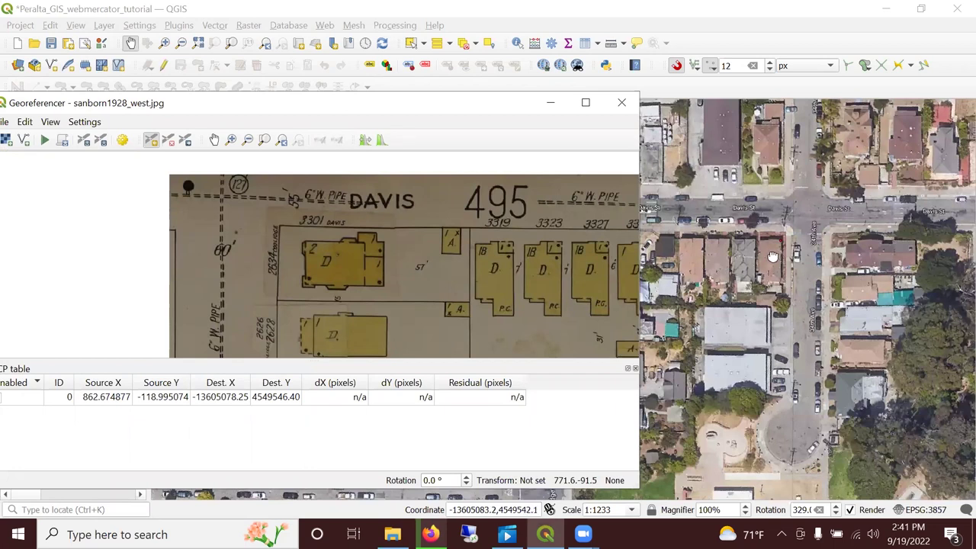
drag(752, 258, 755, 258)
drag(896, 261, 751, 239)
scroll(764, 232, up, 2)
scroll(764, 233, up, 1)
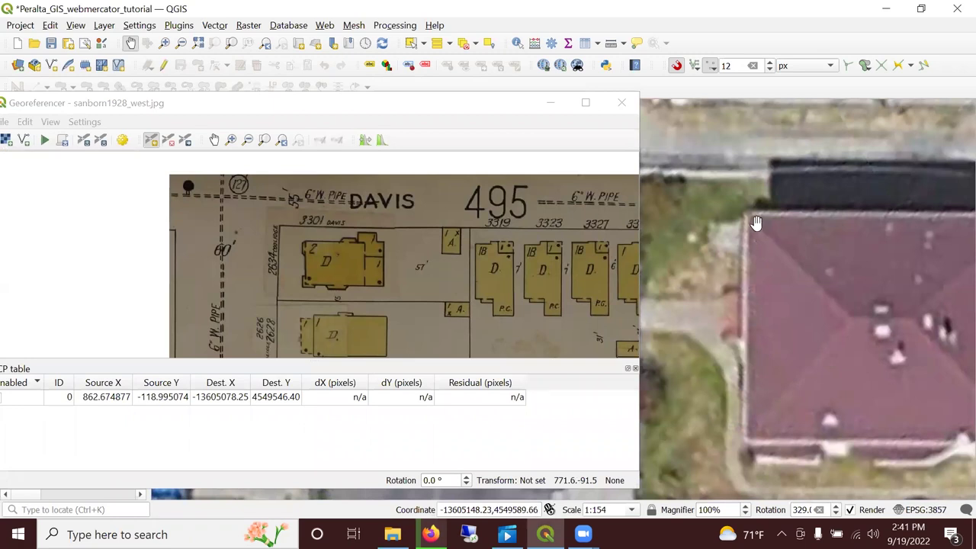
drag(763, 228, 724, 231)
scroll(303, 241, up, 1)
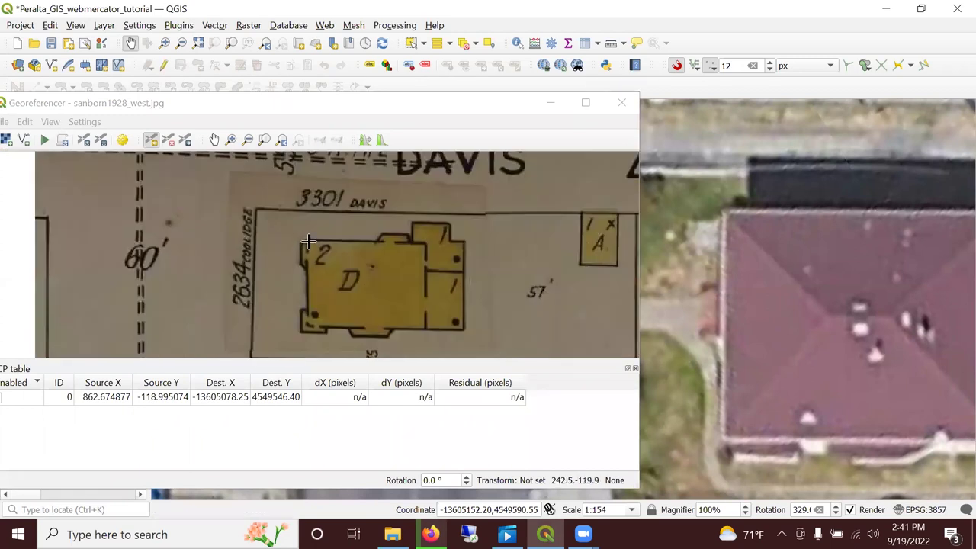
click(307, 240)
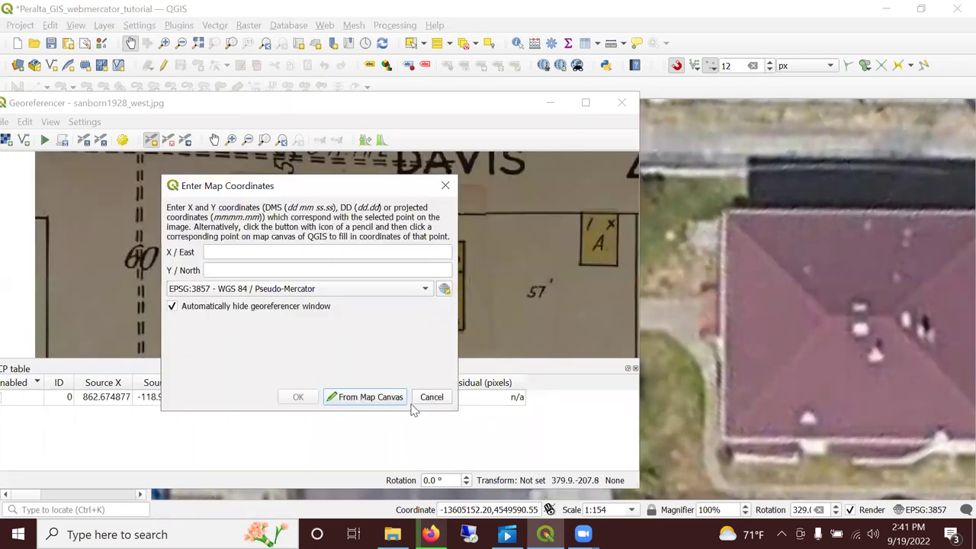
click(379, 398)
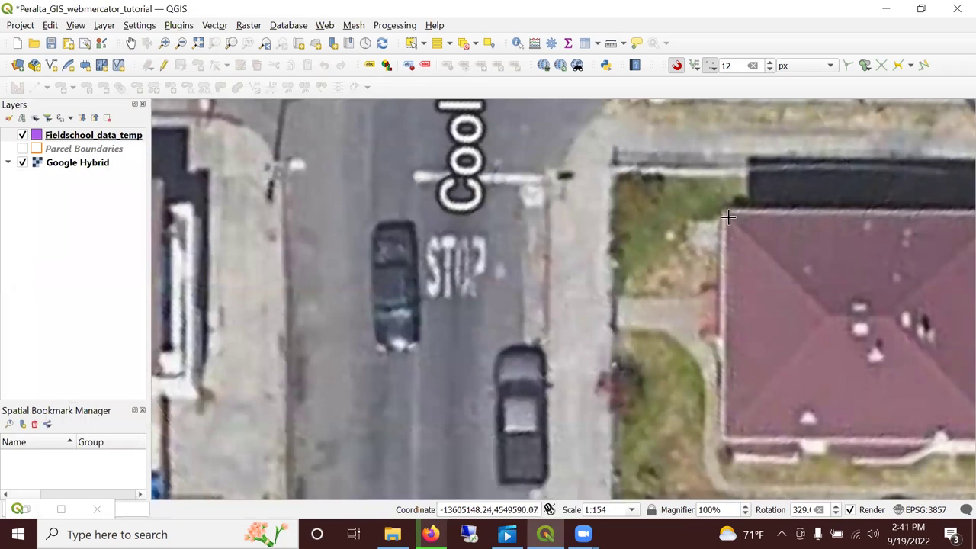
click(728, 217)
click(293, 395)
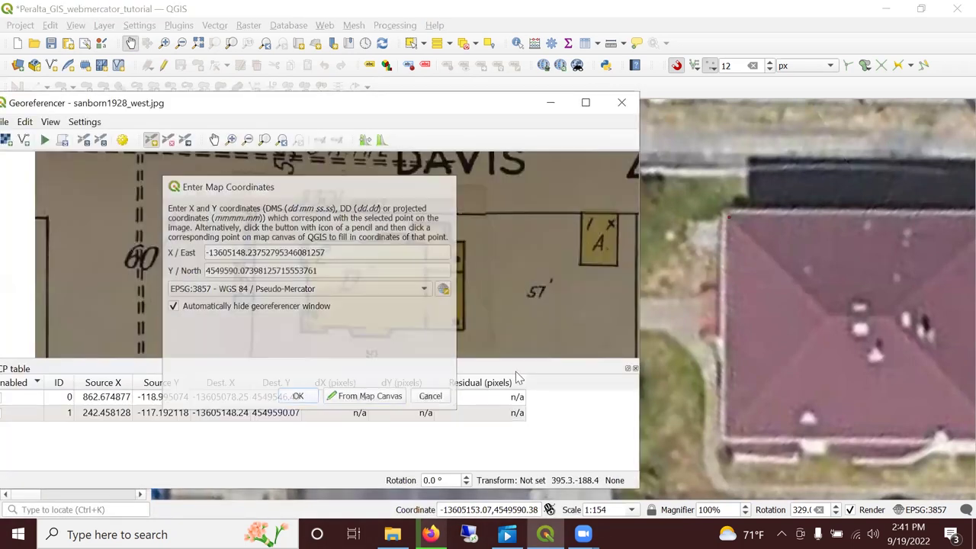
scroll(726, 381, down, 3)
drag(746, 381, 730, 222)
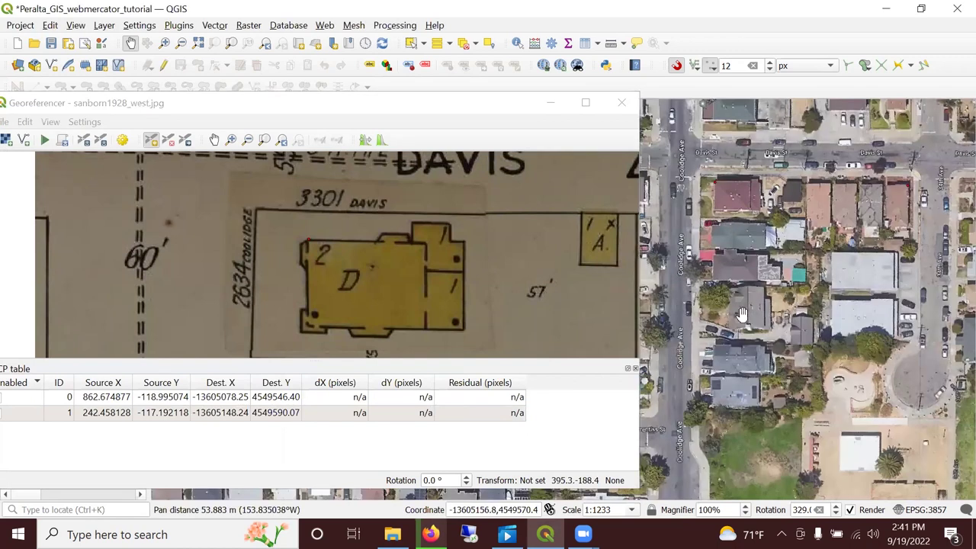
Cancel an accidentally started control point without adding it
drag(767, 433, 758, 368)
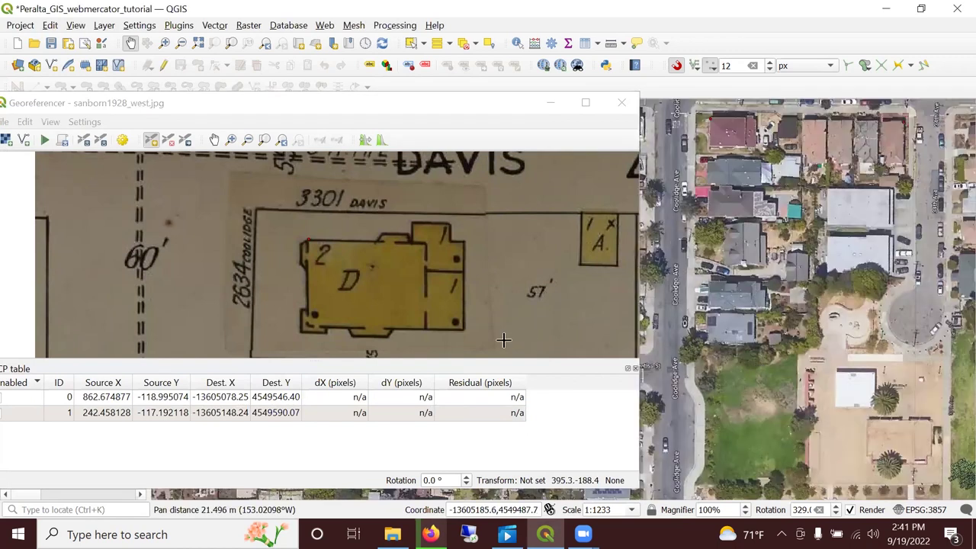
drag(497, 338, 476, 324)
scroll(477, 325, down, 3)
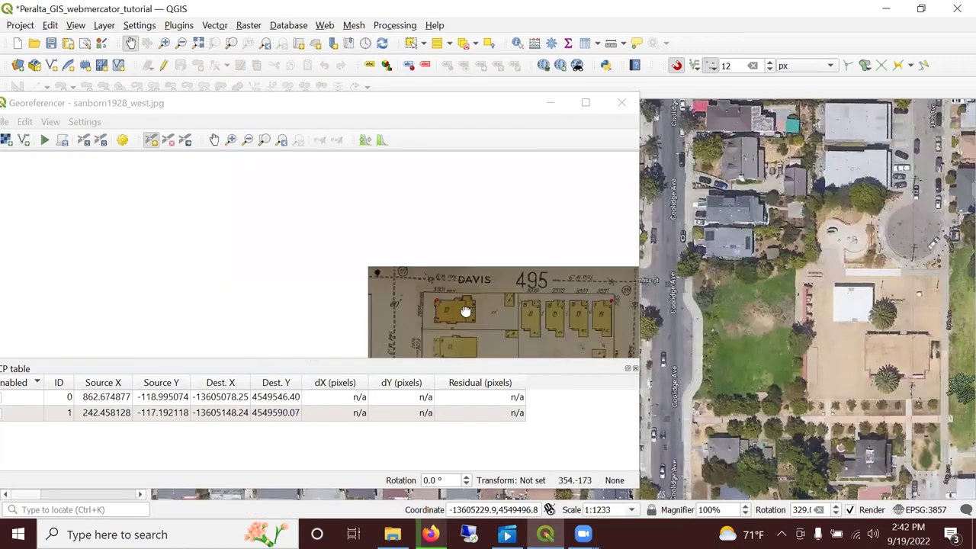
click(469, 301)
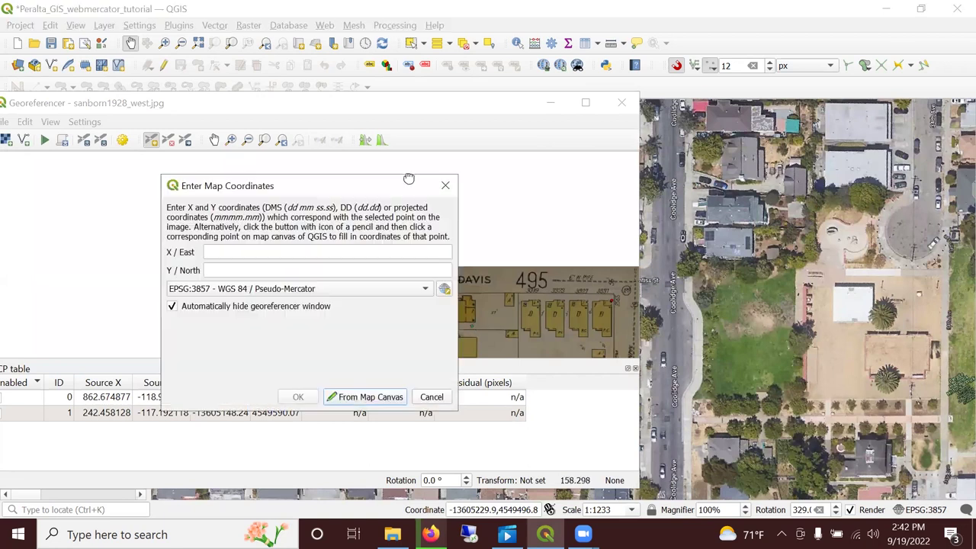
click(448, 186)
click(506, 312)
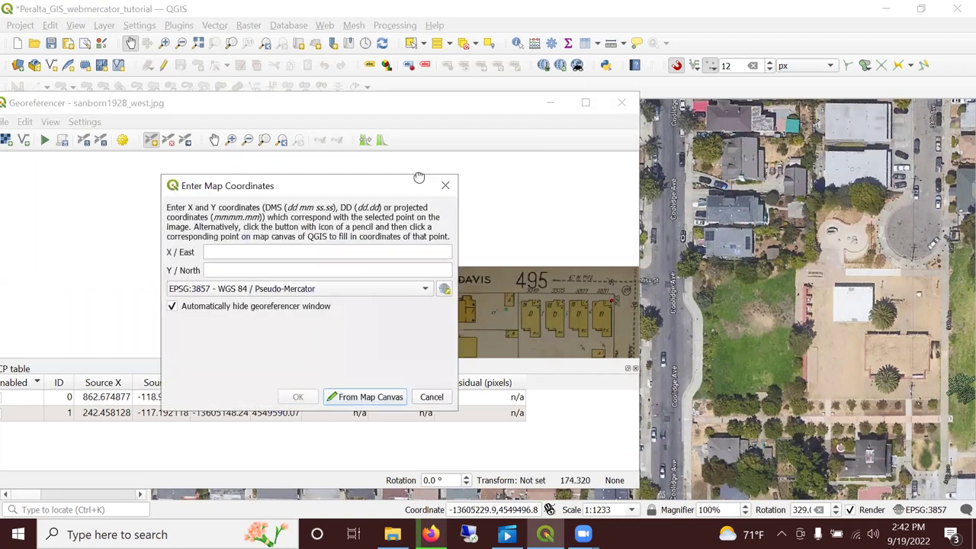
click(424, 399)
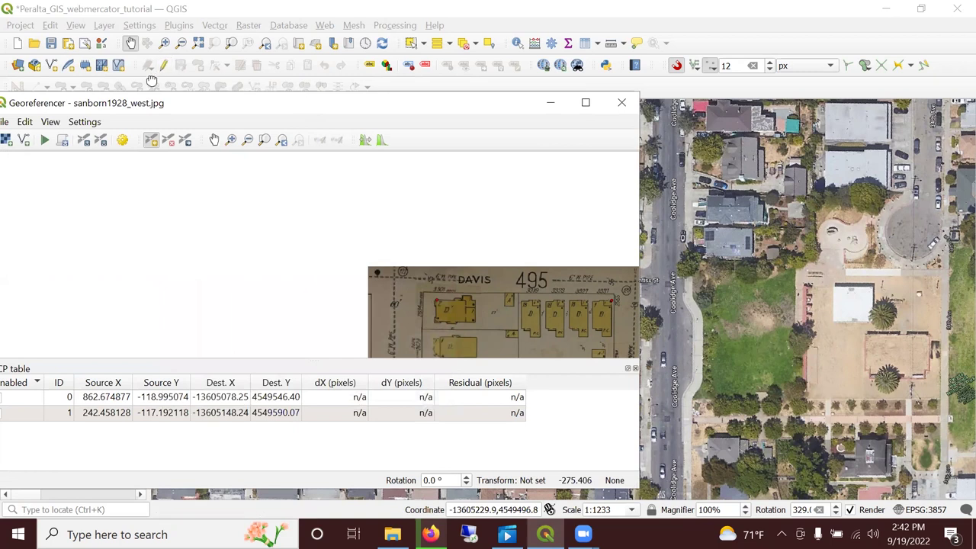
Use the Pan tool to bring Davis St onto the imagery and block 1787 onto the Sanborn sheet
click(214, 139)
mouse_move(319, 307)
mouse_down()
mouse_move(305, 228)
mouse_move(342, 279)
mouse_move(330, 271)
mouse_move(346, 235)
mouse_move(344, 294)
mouse_move(342, 261)
mouse_move(325, 300)
mouse_up()
drag(667, 308, 678, 352)
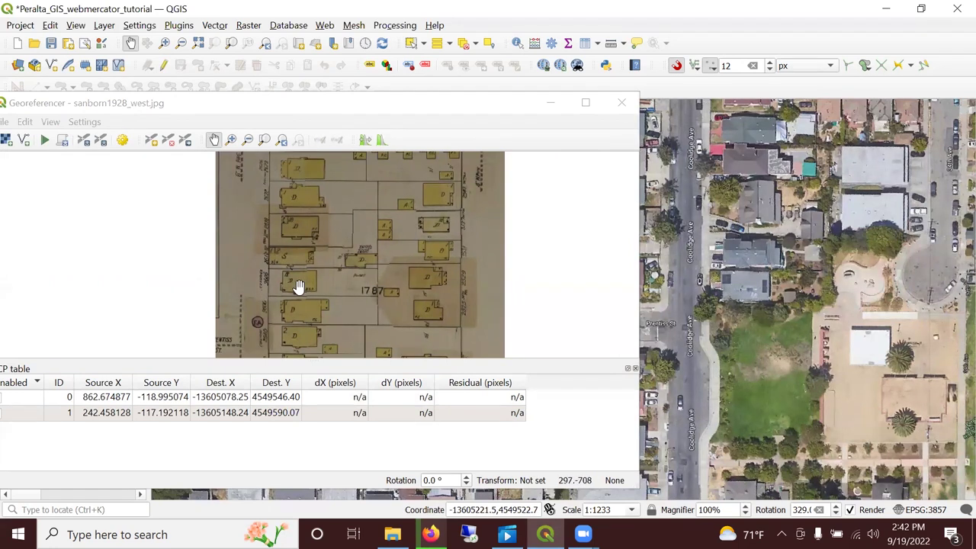
drag(745, 227, 739, 320)
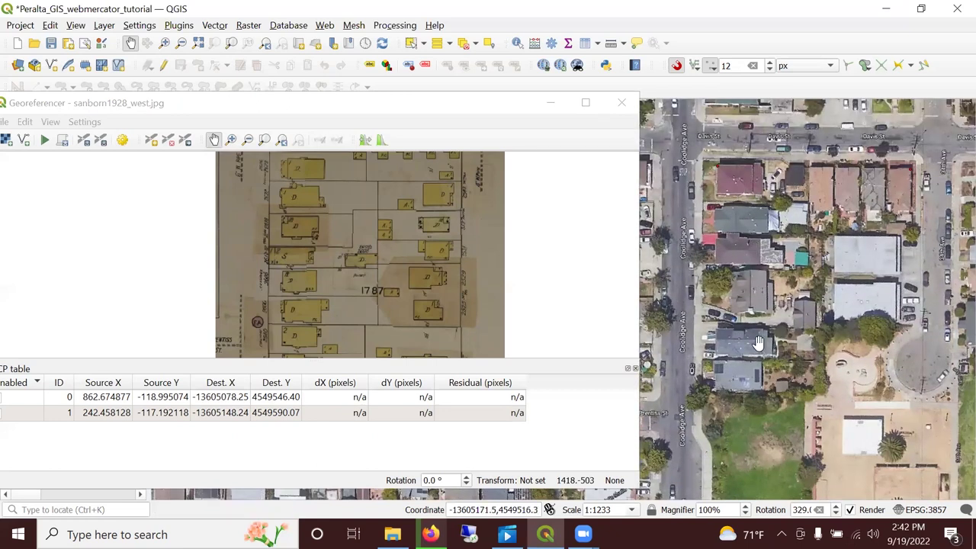
drag(323, 196, 349, 261)
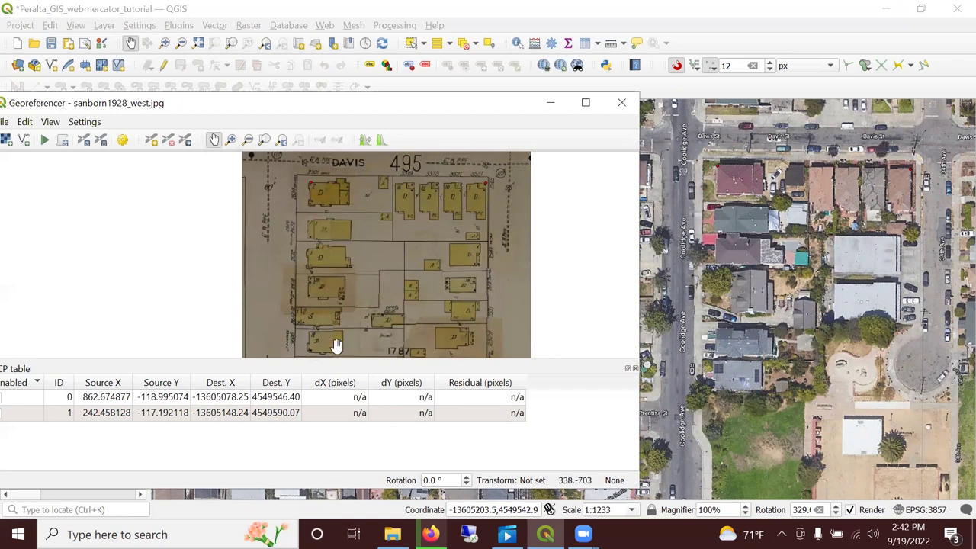
drag(336, 345, 341, 262)
Zoom in and center the matching house on both views, then reselect Add Point
scroll(327, 256, up, 1)
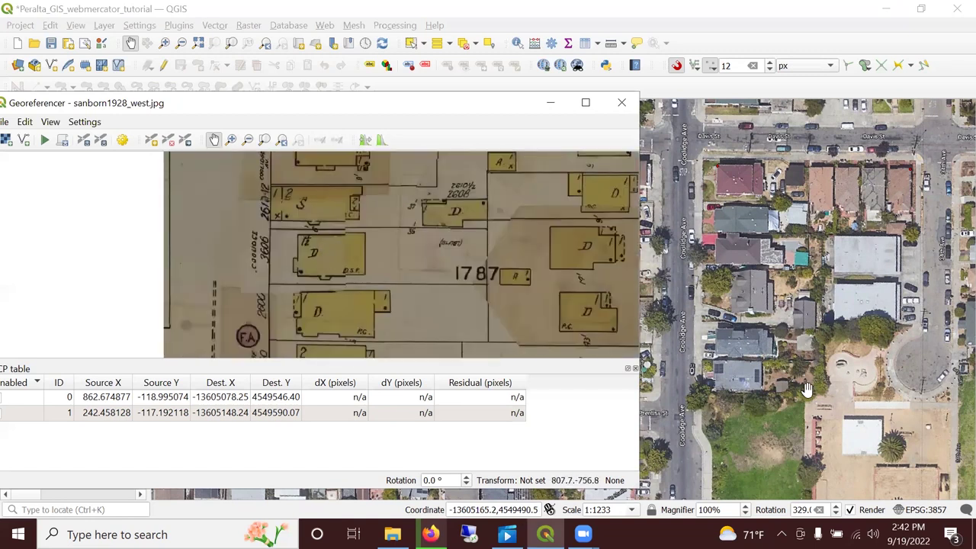
scroll(732, 388, up, 1)
scroll(732, 389, up, 1)
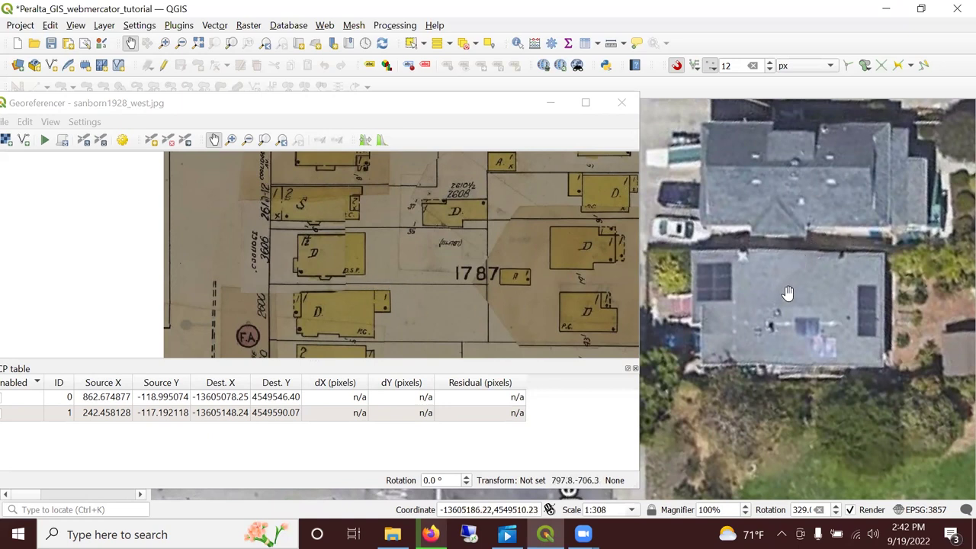
click(792, 326)
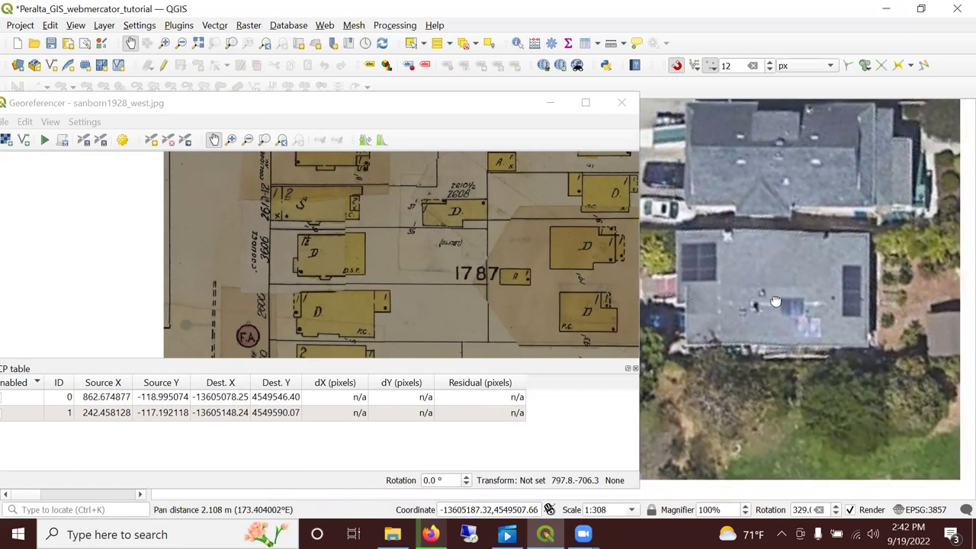
drag(786, 301, 785, 324)
drag(768, 194, 770, 268)
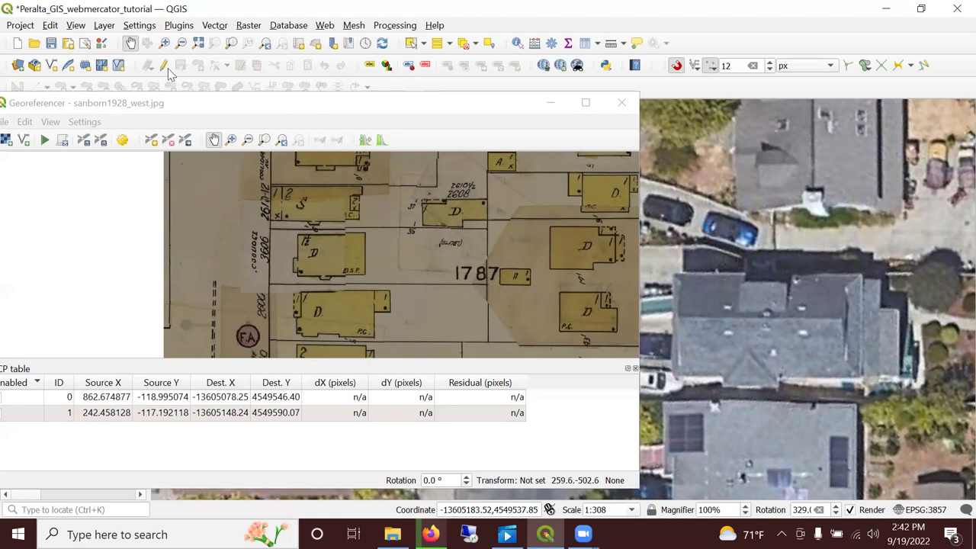
click(155, 143)
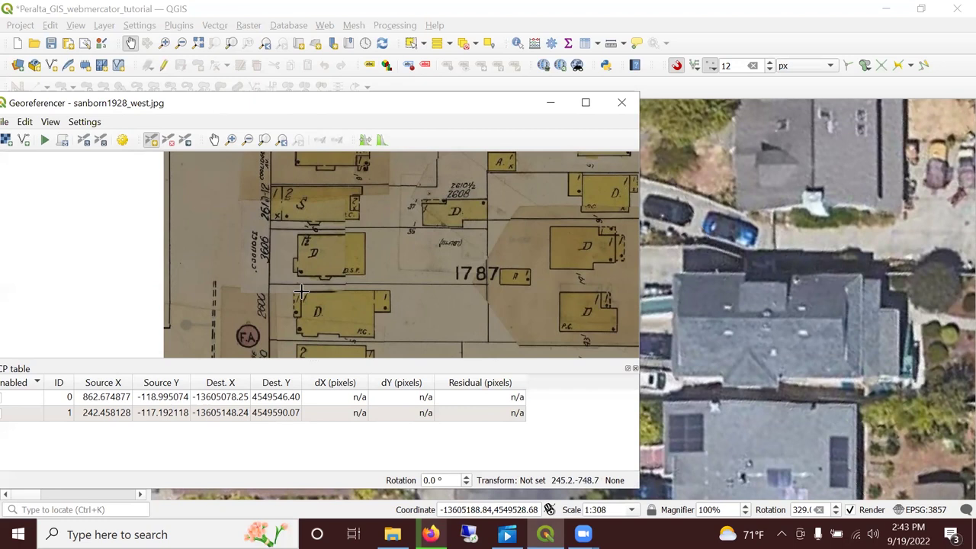
Add a third control point at -13605184.56, 4549530.10, giving a Polynomial 1 mean error of 0
click(302, 291)
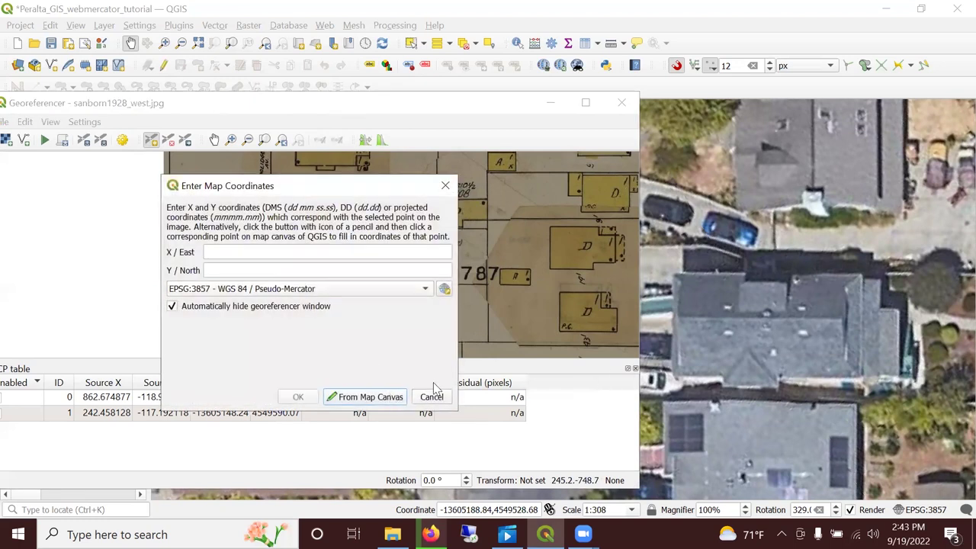
click(365, 397)
click(679, 276)
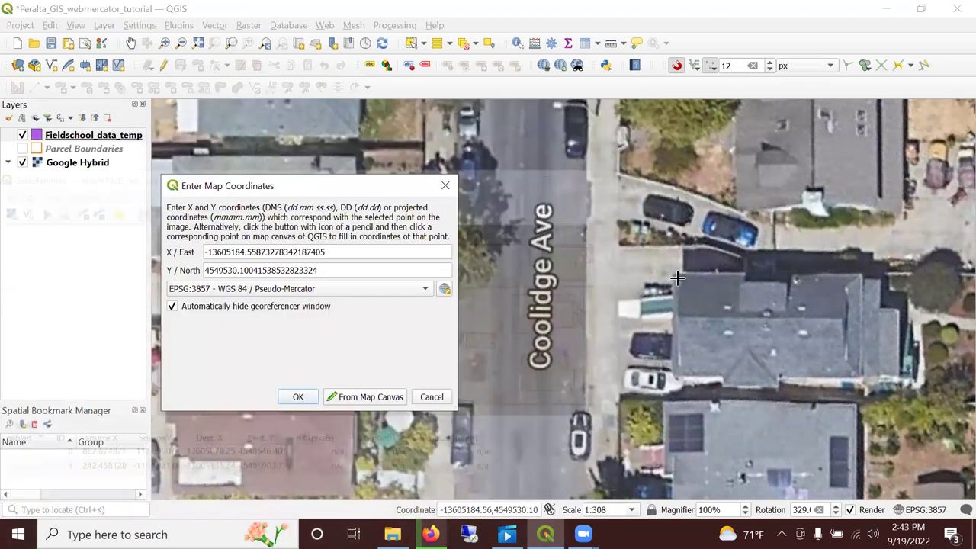
key(Return)
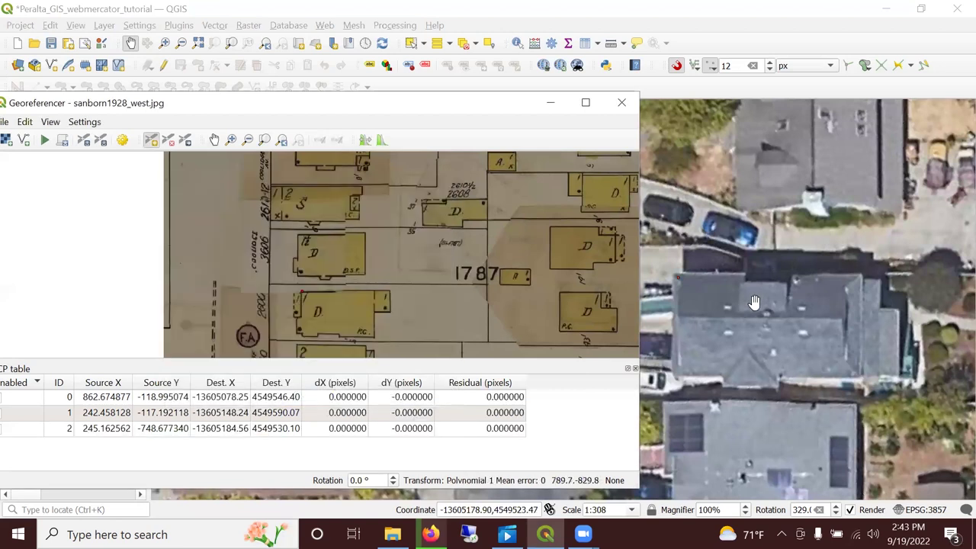
scroll(753, 305, down, 3)
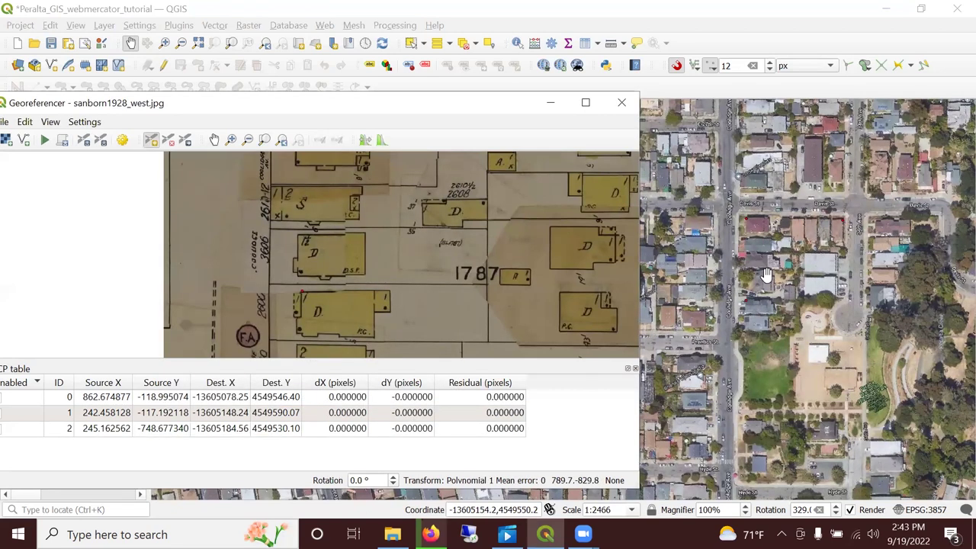
scroll(407, 261, down, 2)
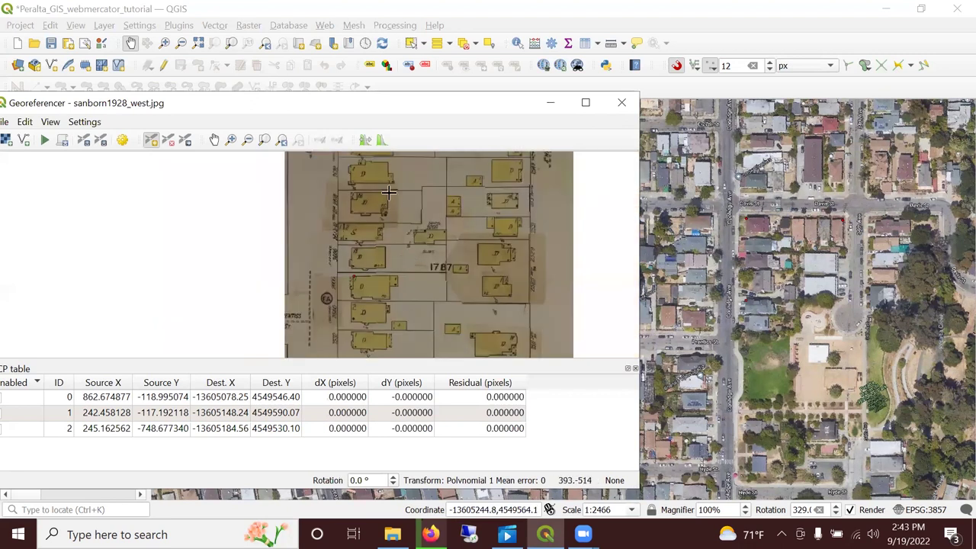
scroll(394, 200, down, 1)
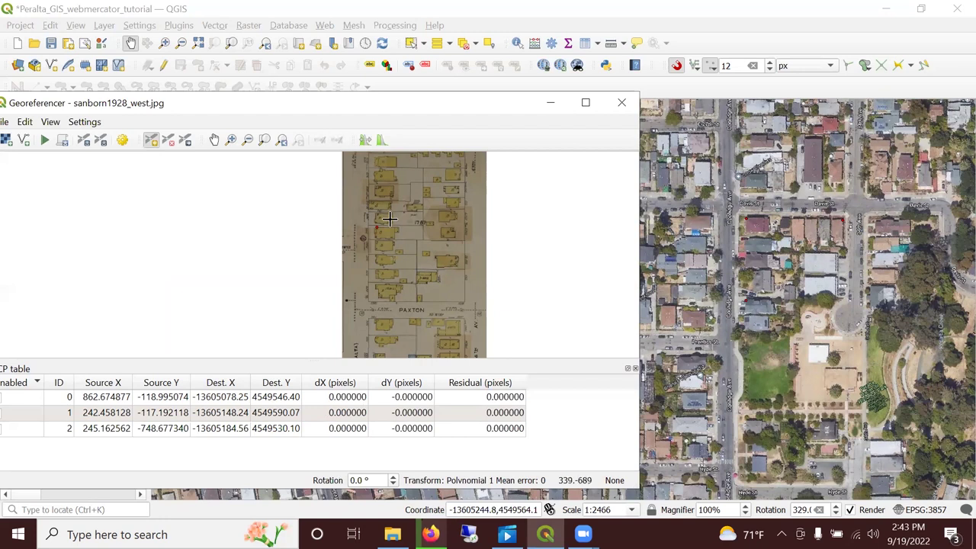
scroll(379, 227, up, 2)
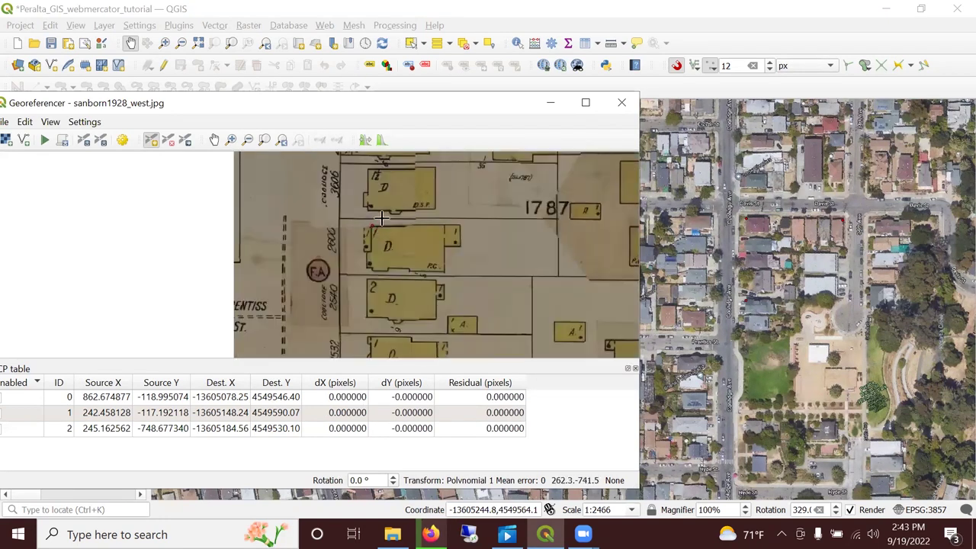
scroll(378, 218, up, 1)
scroll(378, 218, down, 1)
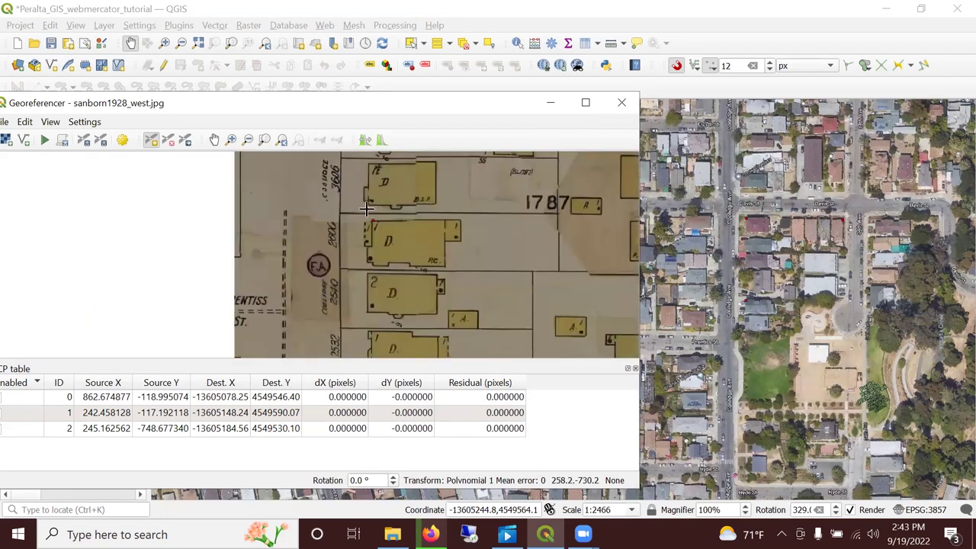
Drag the third control point on the scan onto the house corner at 238.40, -649.51
click(185, 141)
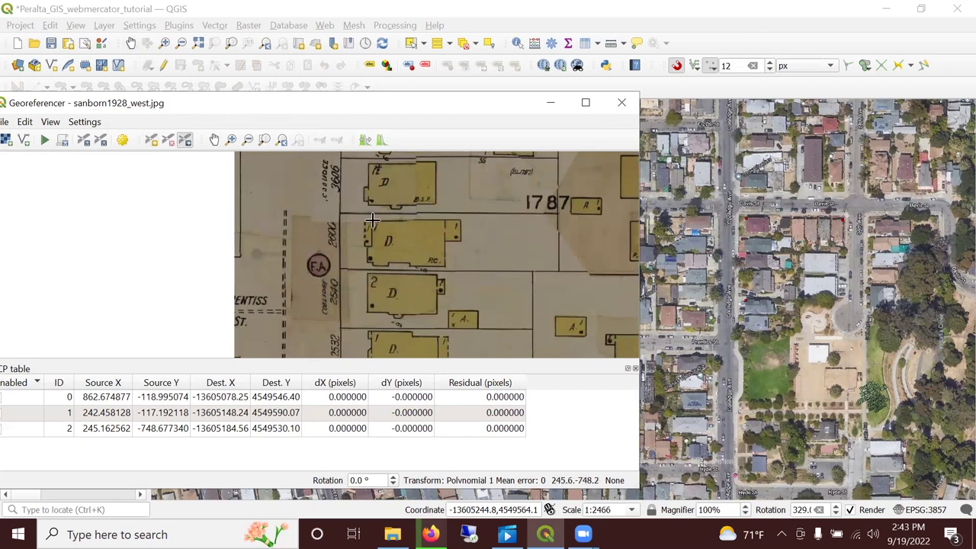
click(368, 164)
scroll(368, 166, up, 3)
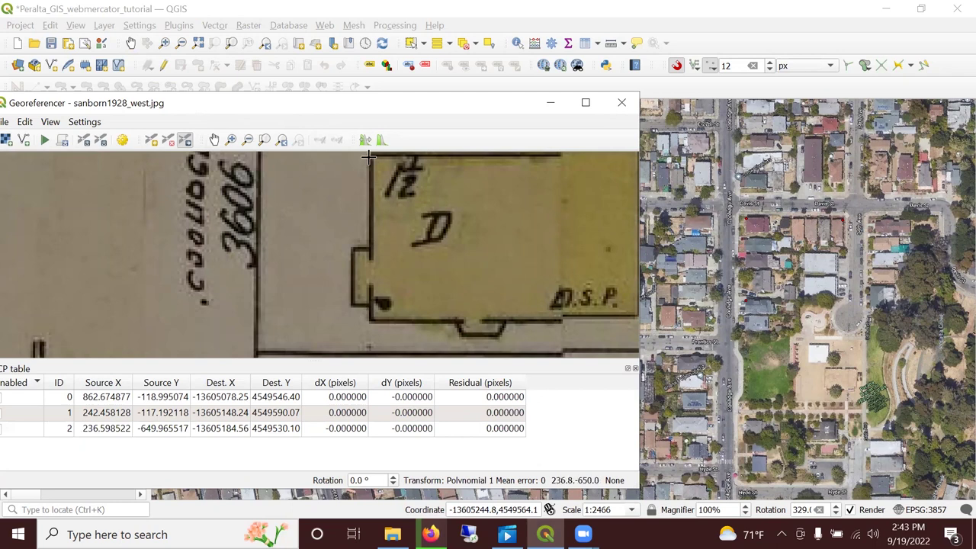
drag(371, 156, 377, 155)
scroll(458, 252, down, 5)
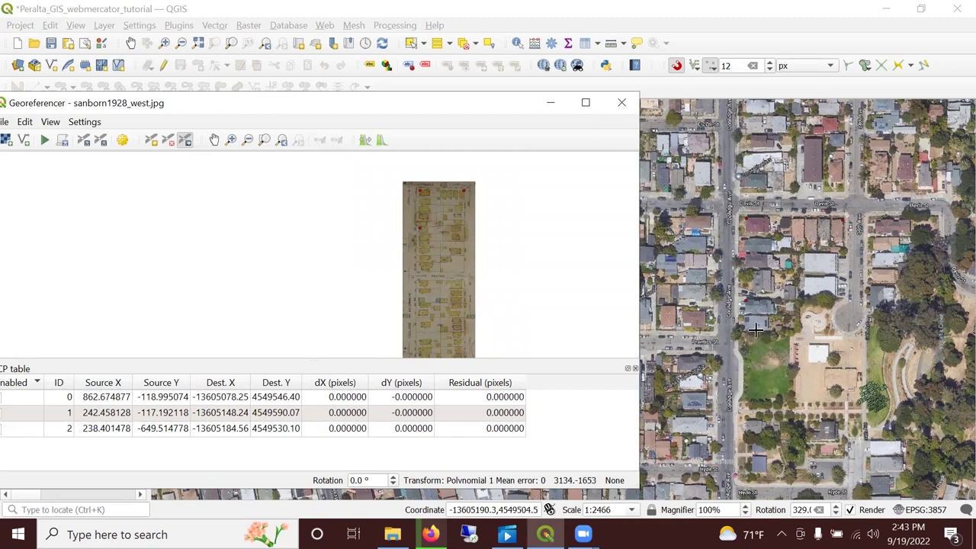
Shift the Sanborn sheet left and zoom the imagery in on the next house
click(753, 427)
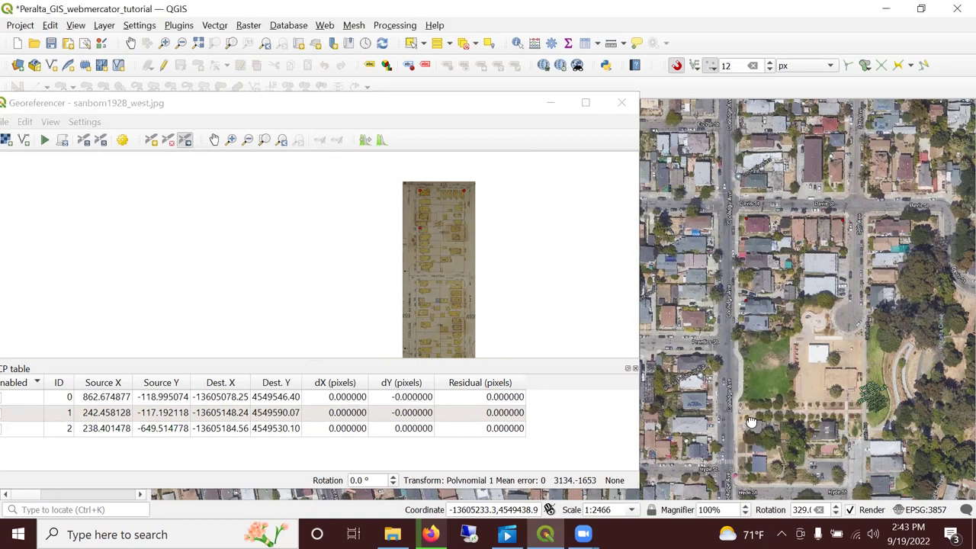
scroll(750, 432, up, 2)
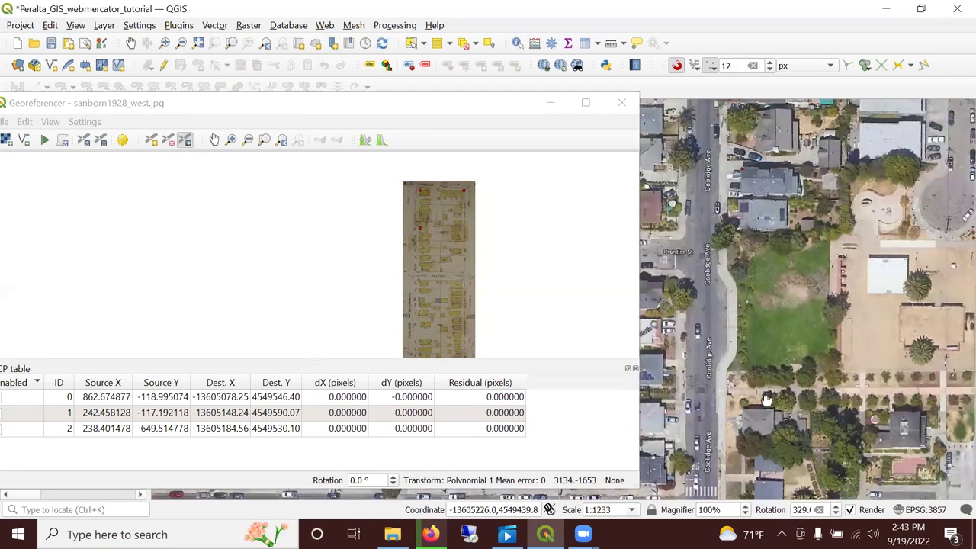
drag(589, 360, 493, 359)
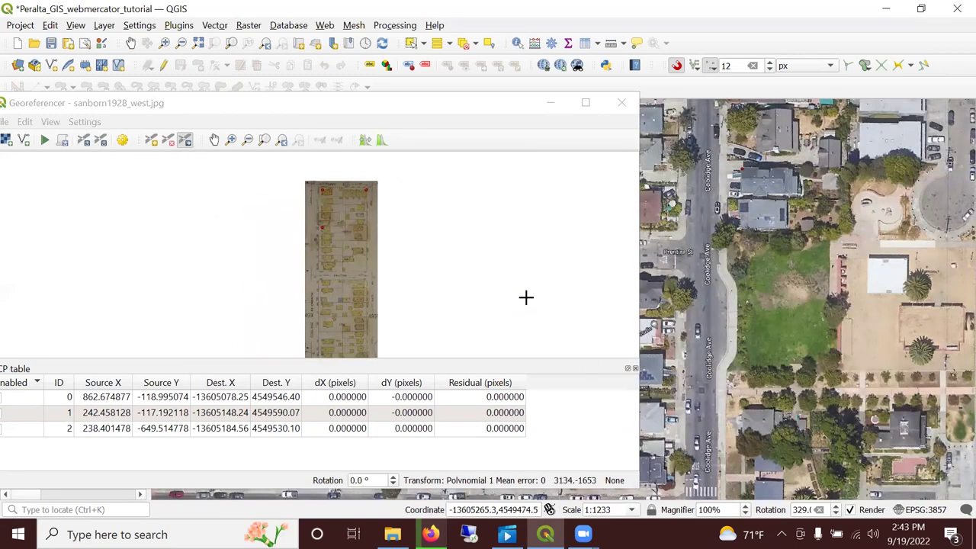
click(794, 226)
drag(750, 412, 748, 264)
scroll(749, 288, up, 1)
scroll(790, 187, up, 1)
drag(790, 187, 720, 229)
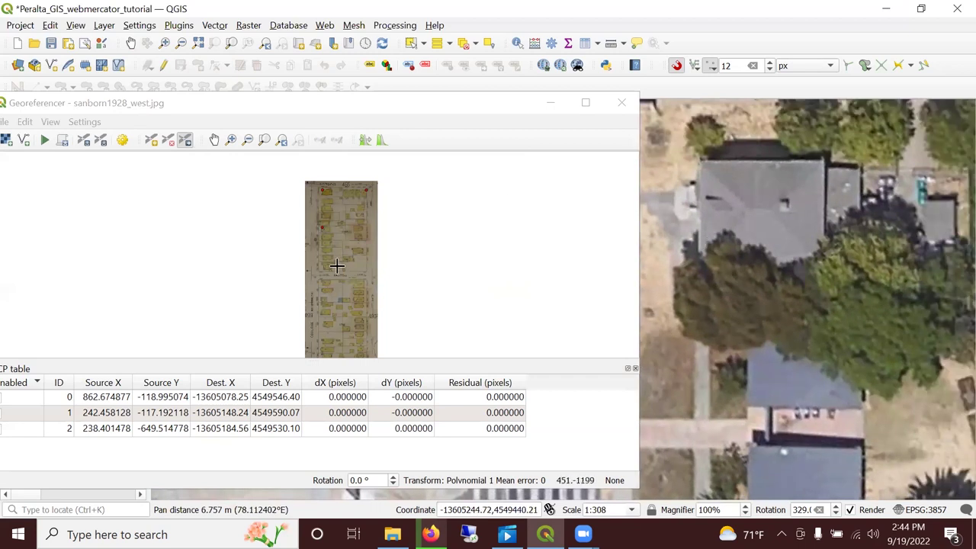
scroll(320, 282, up, 2)
scroll(326, 272, up, 1)
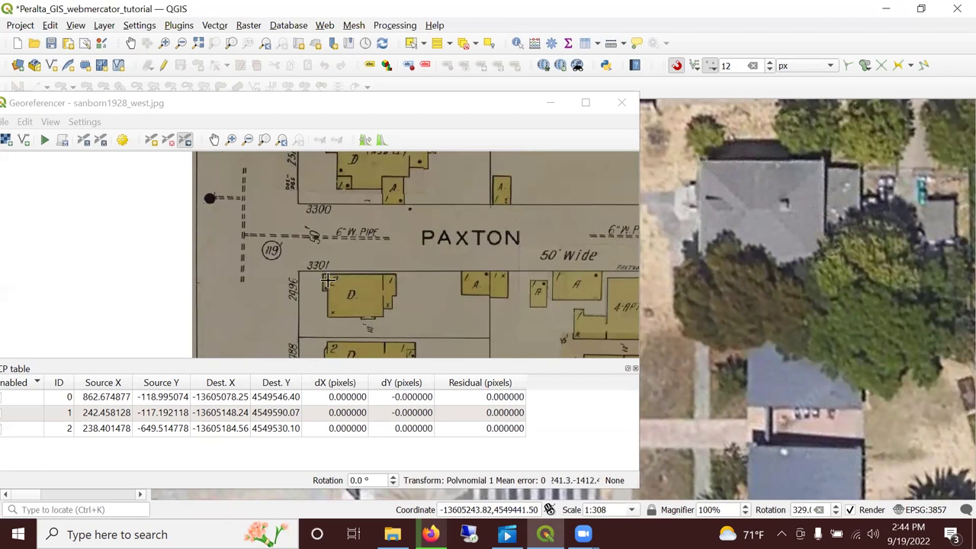
scroll(326, 280, up, 1)
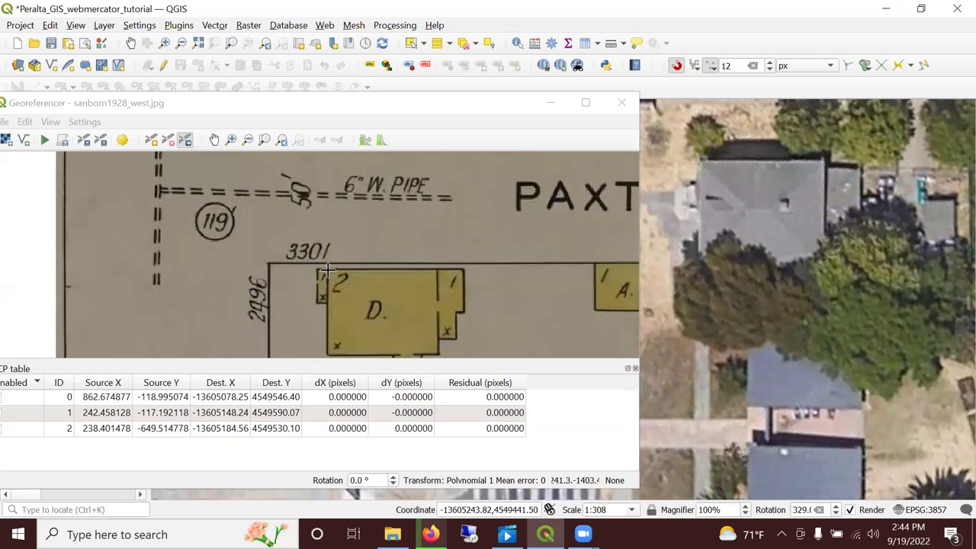
Add a fourth control point near 3301 at -13605237.24, 4549441.04, for a mean error of 10.6368
click(151, 139)
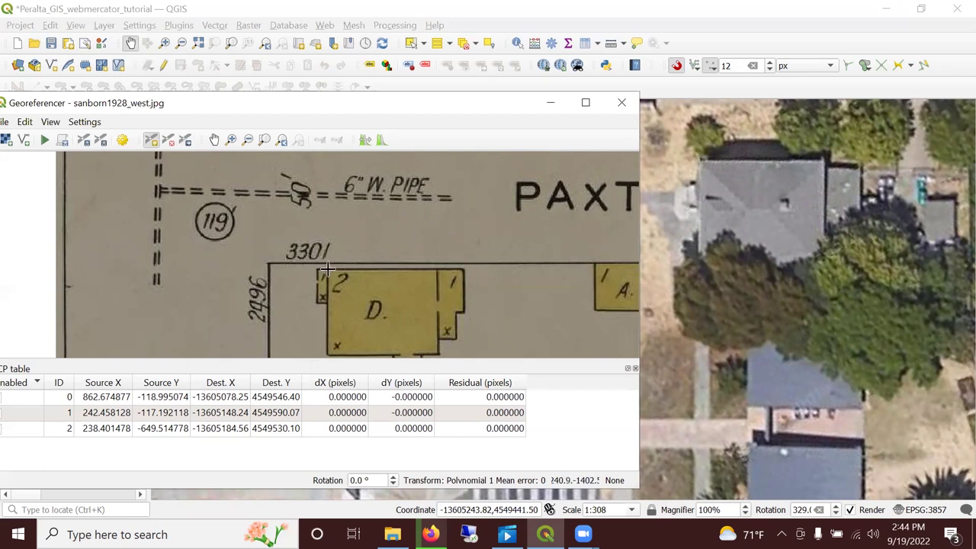
click(327, 269)
click(385, 396)
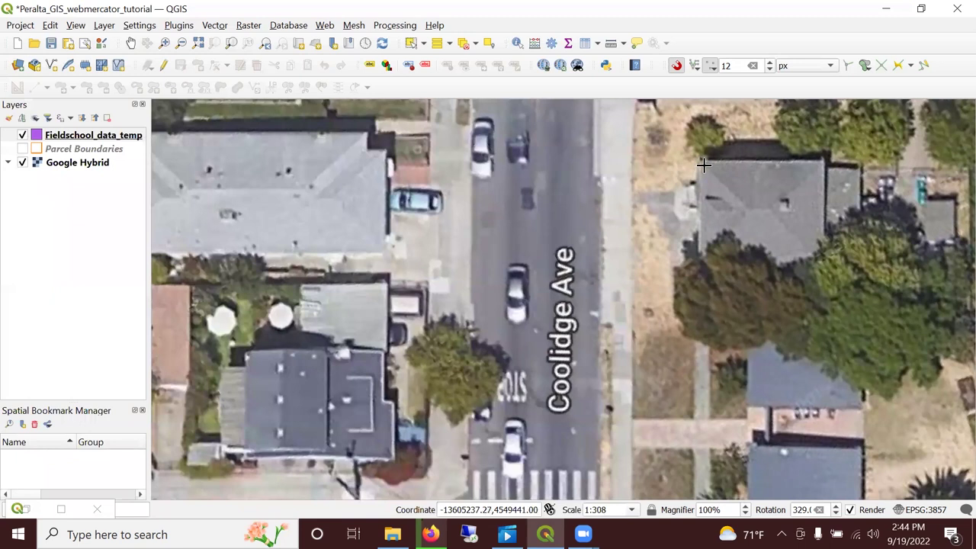
click(703, 164)
click(297, 398)
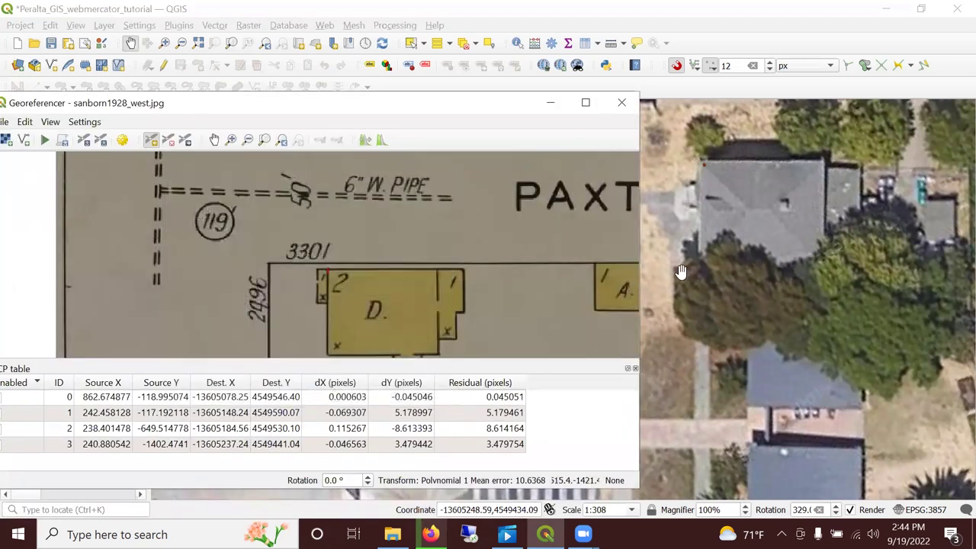
scroll(728, 217, down, 3)
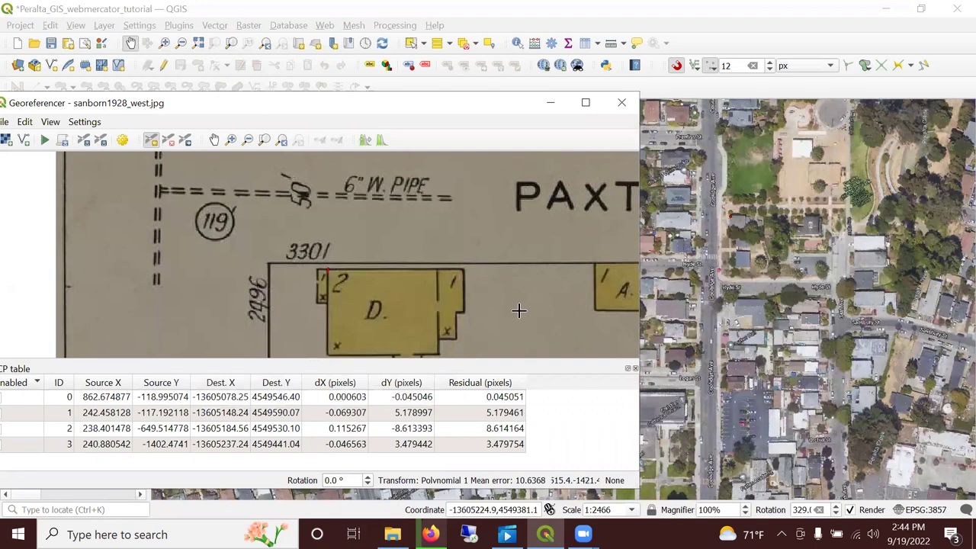
Pan and zoom the scanned map to bring the 4-APTS building at 3337 into view
scroll(518, 310, down, 5)
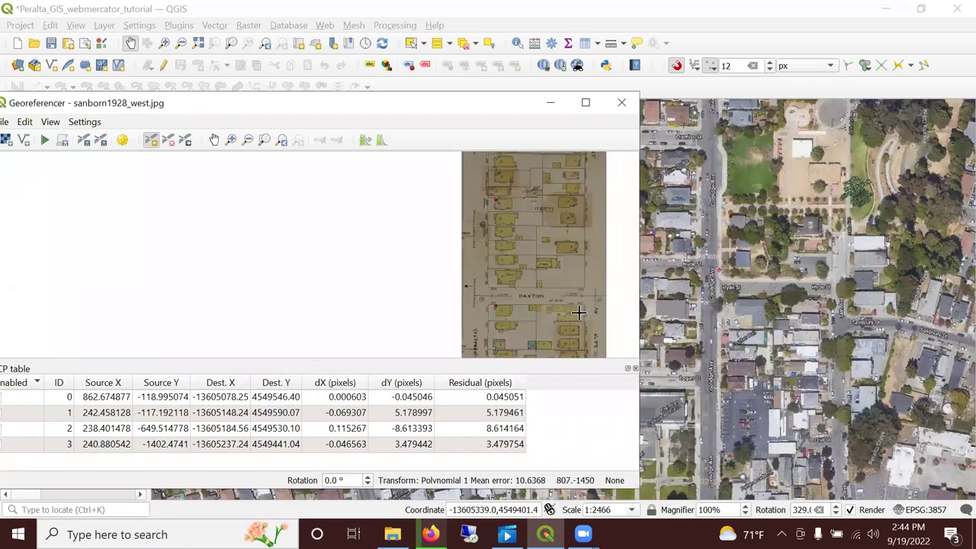
scroll(578, 311, up, 5)
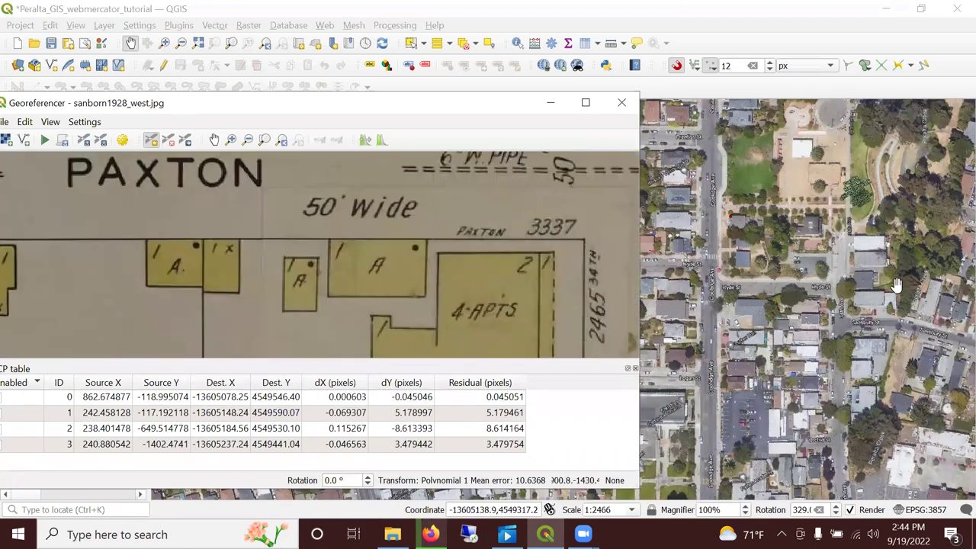
scroll(821, 219, up, 2)
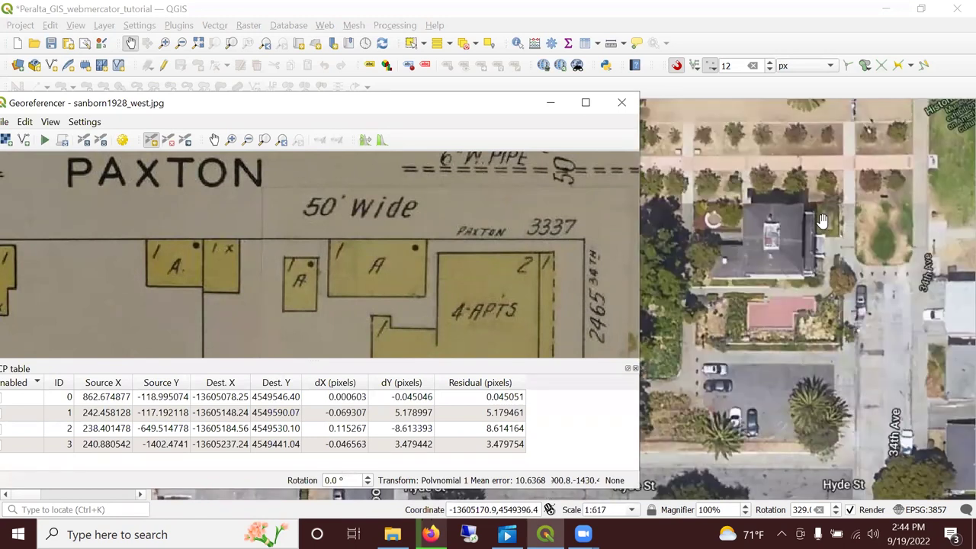
scroll(252, 241, down, 1)
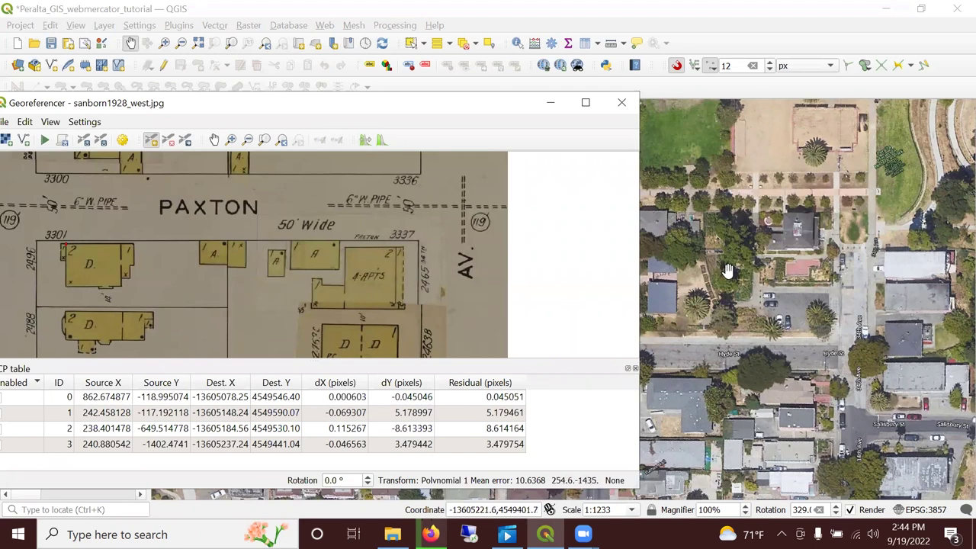
scroll(806, 213, up, 2)
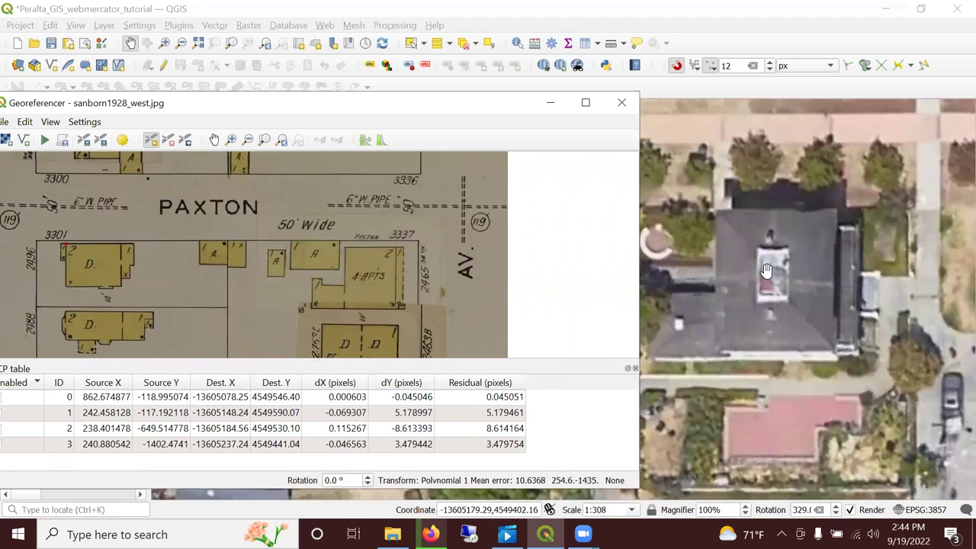
scroll(824, 221, up, 1)
scroll(825, 223, down, 1)
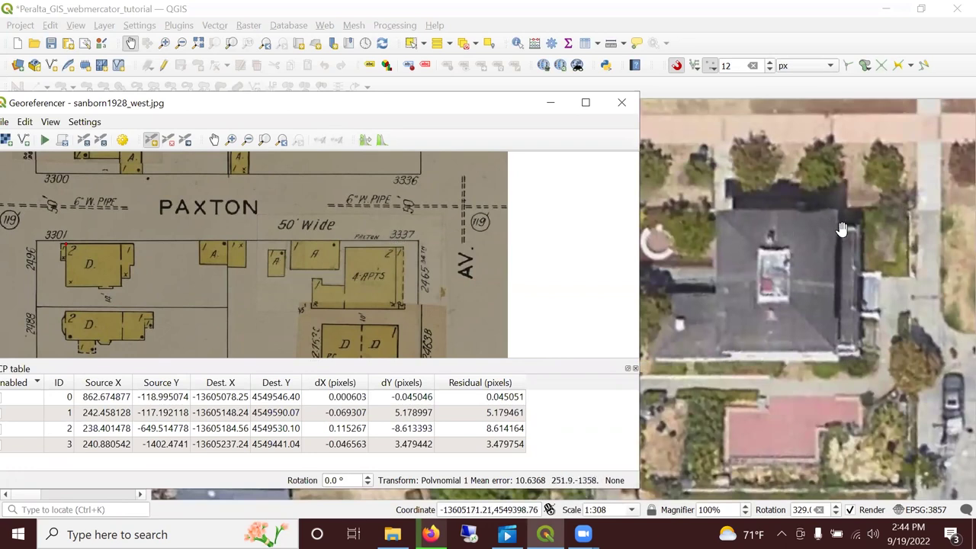
scroll(404, 252, up, 2)
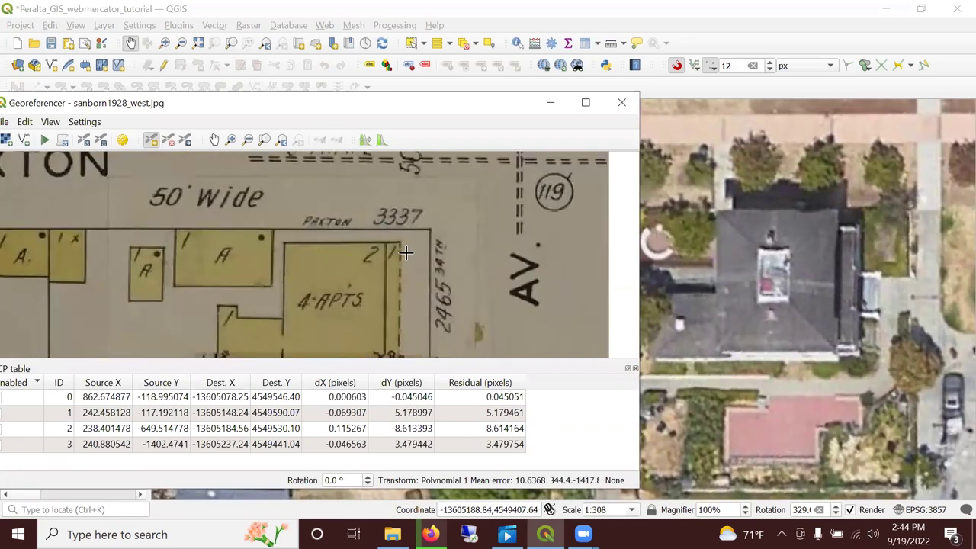
scroll(824, 228, up, 1)
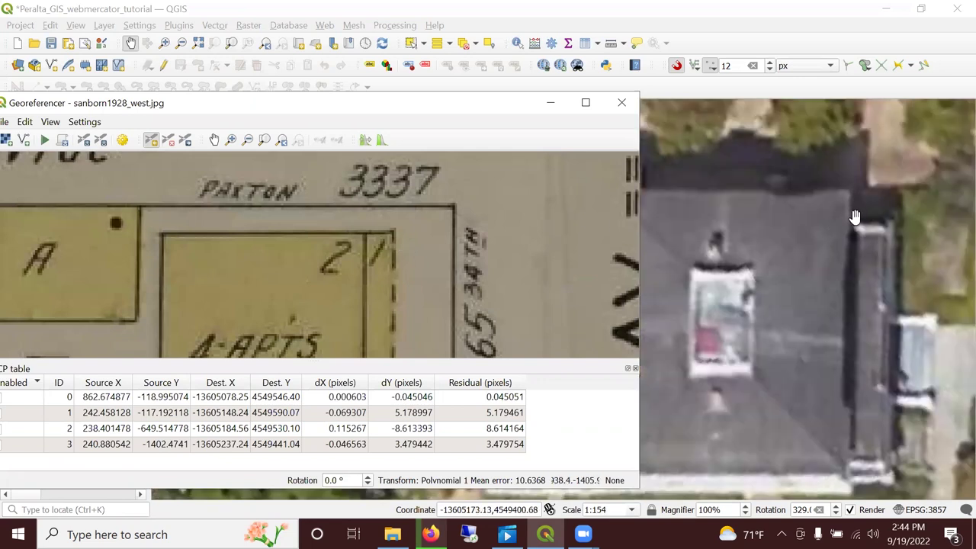
scroll(863, 232, down, 1)
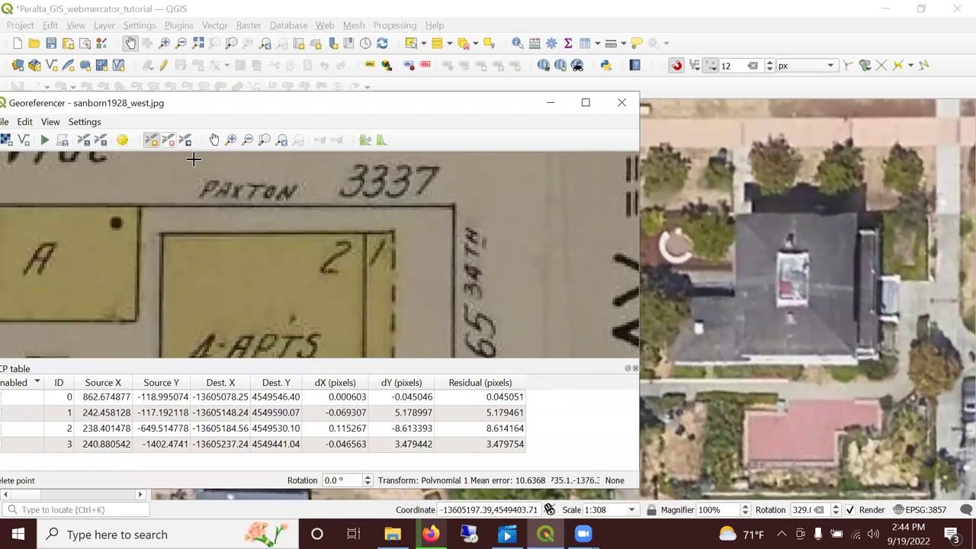
click(214, 140)
drag(345, 345, 313, 205)
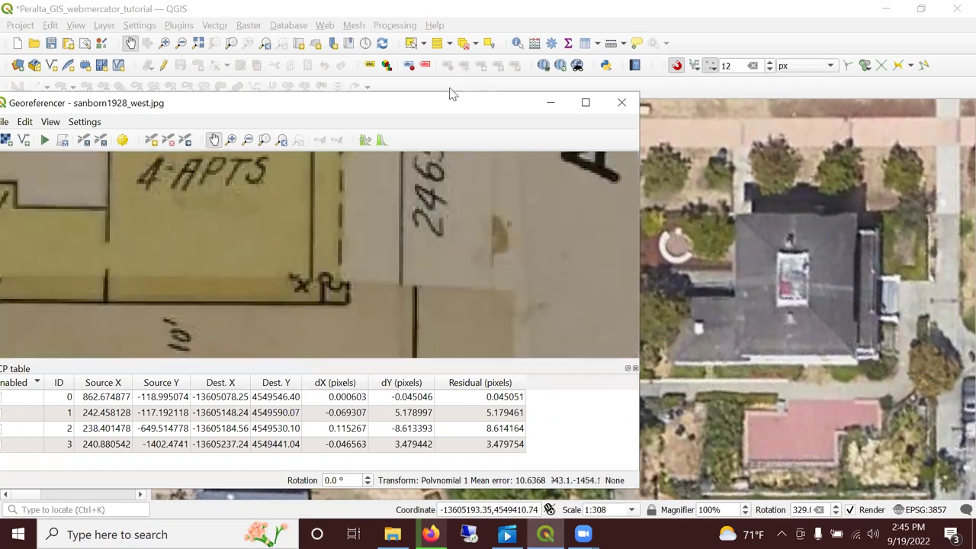
Pin the 4-APTS building corner to its roof corner on the imagery at -13605183.76, 4549408.02
scroll(290, 280, down, 2)
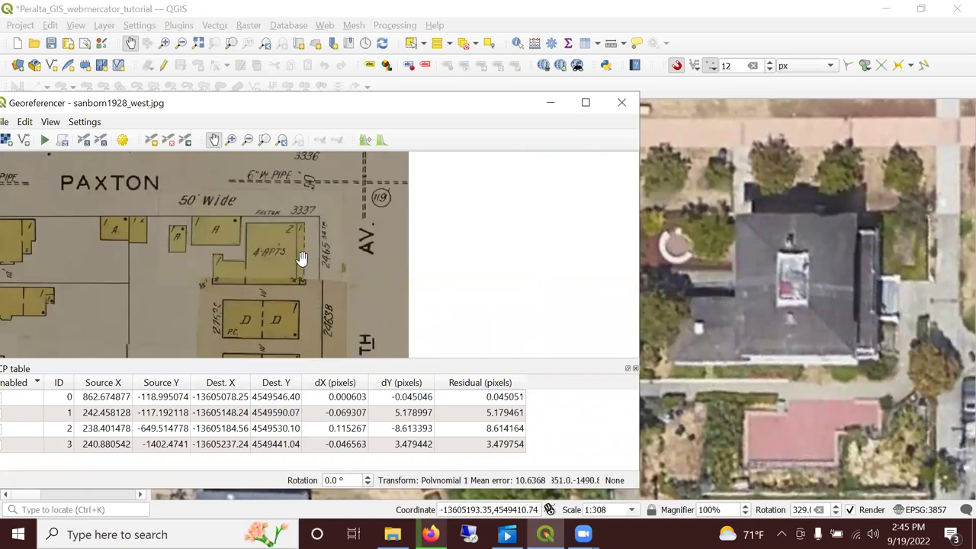
scroll(293, 224, up, 1)
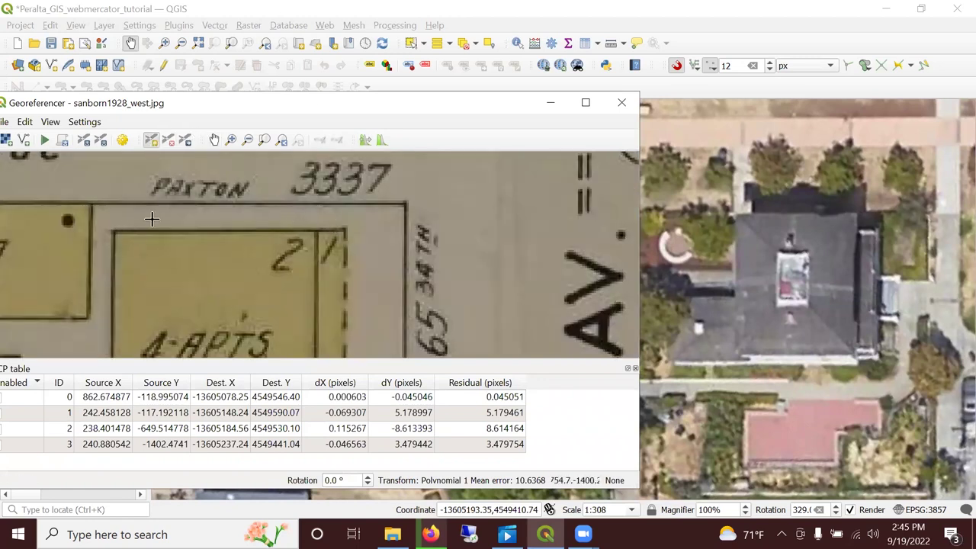
click(114, 231)
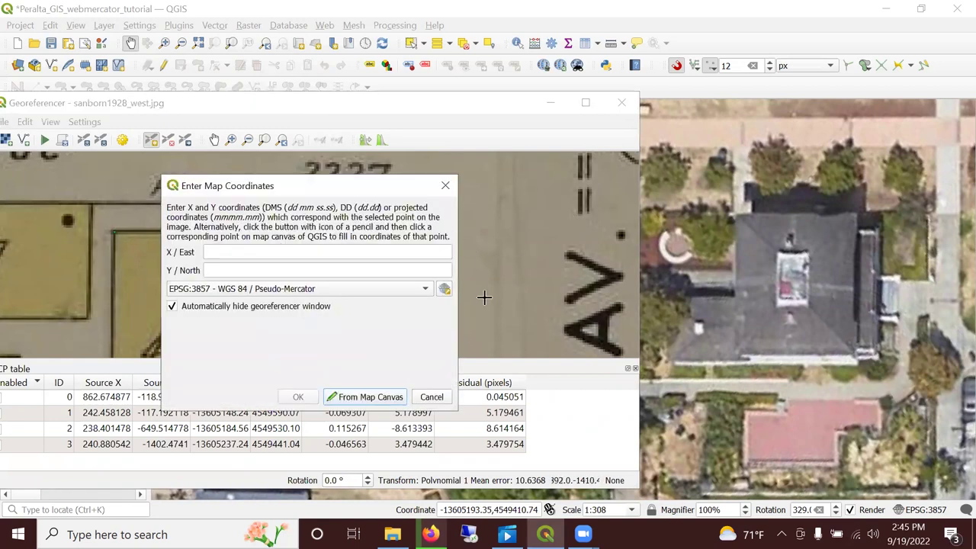
click(385, 395)
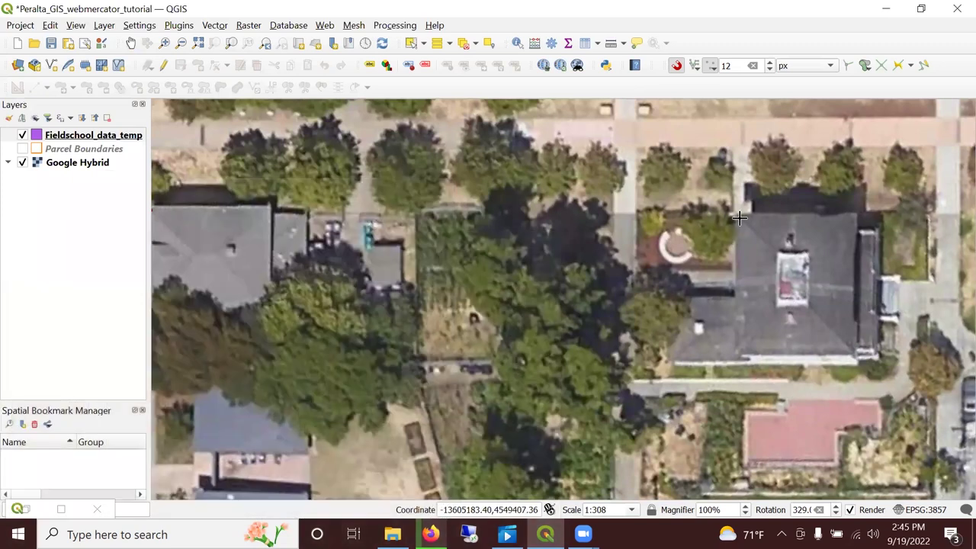
click(598, 359)
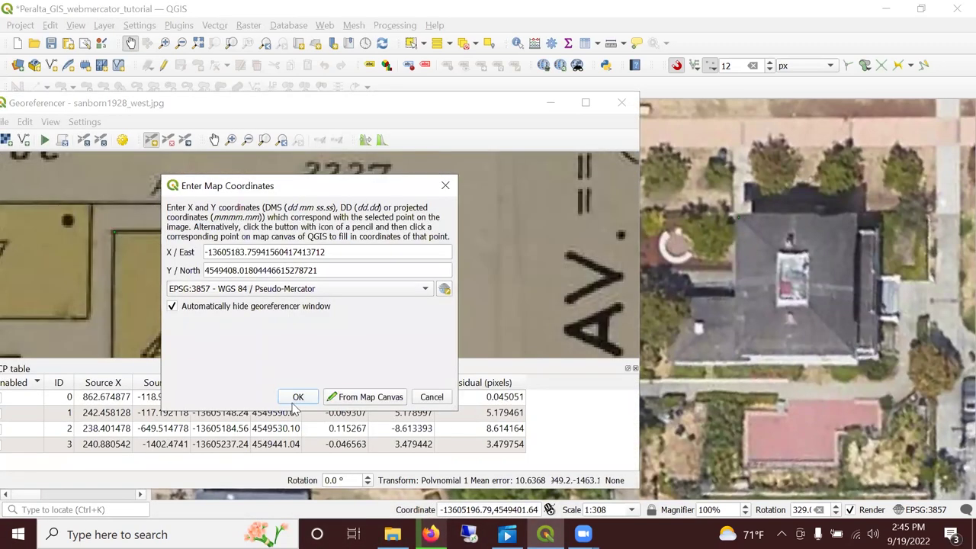
click(297, 397)
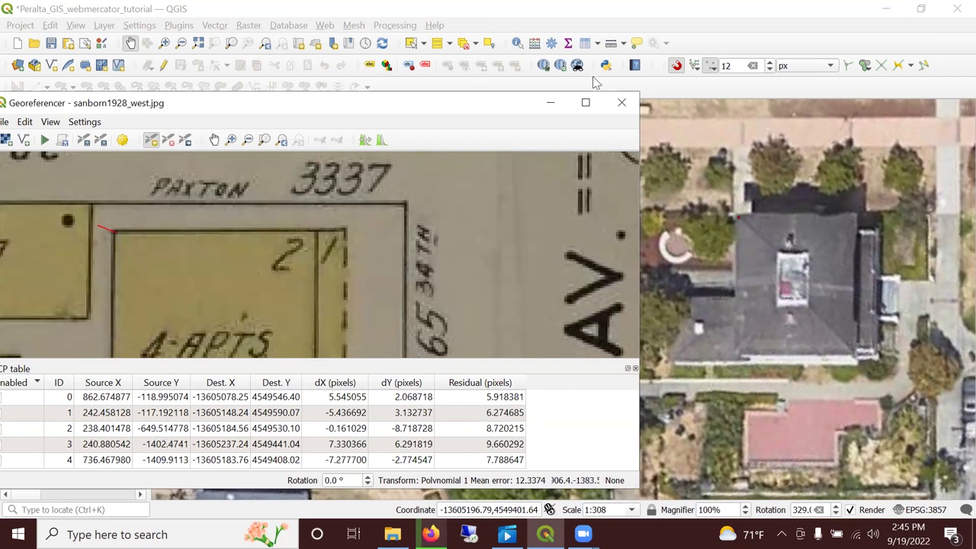
Zoom out and pan to review the whole Sanborn sheet and its five control points
drag(469, 106, 526, 80)
scroll(279, 283, down, 4)
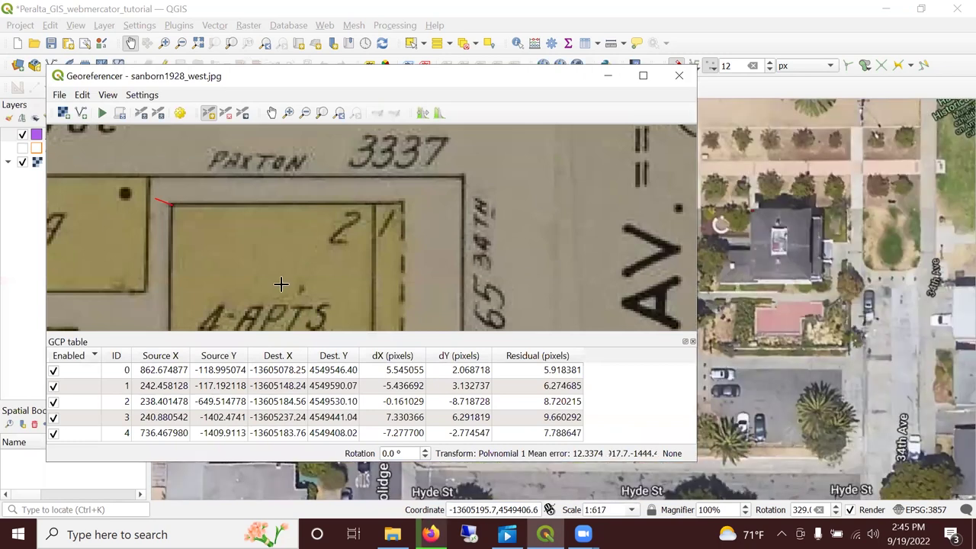
scroll(113, 280, down, 2)
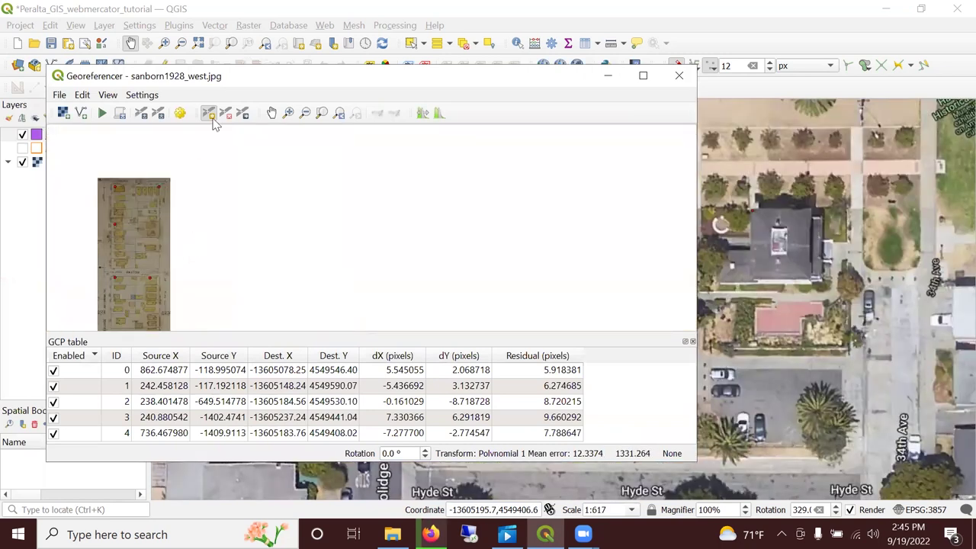
click(272, 113)
drag(340, 221, 435, 174)
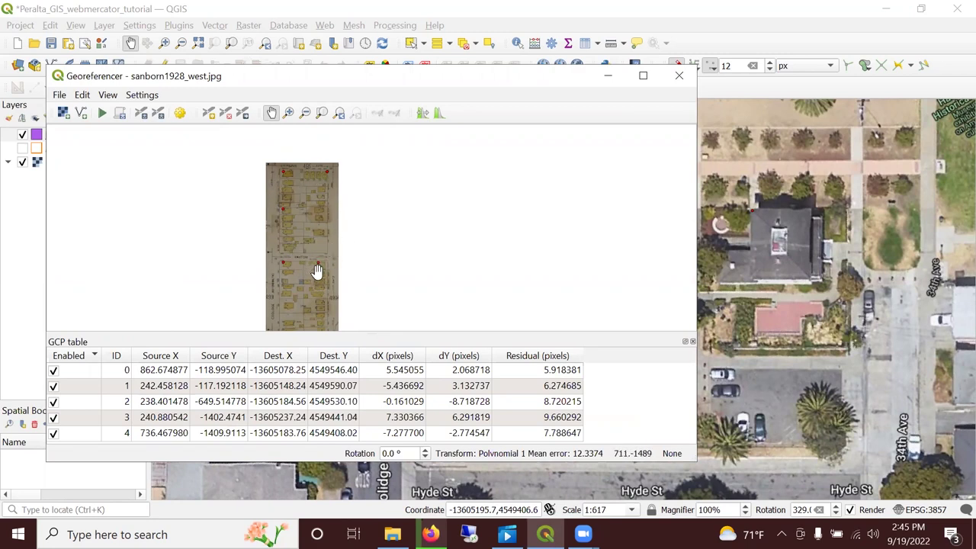
drag(313, 271, 285, 222)
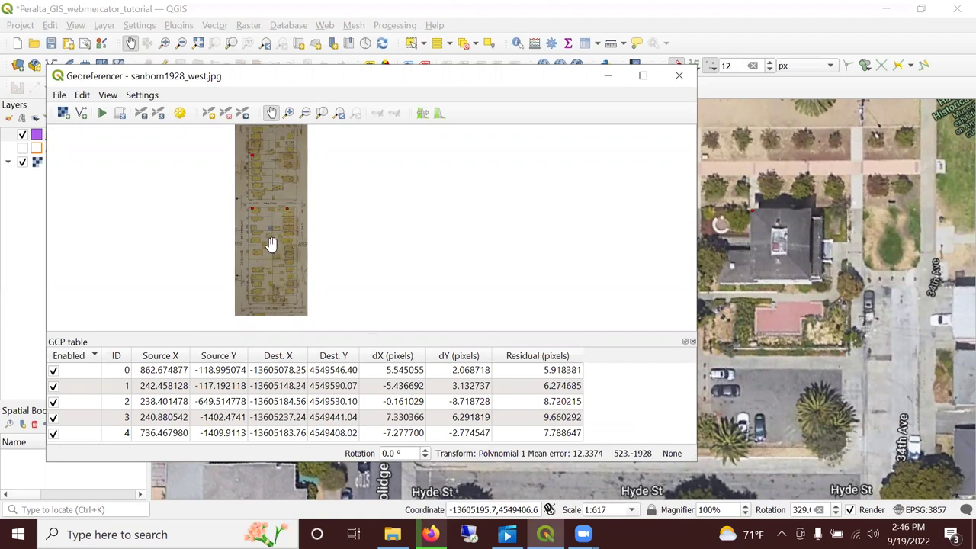
drag(271, 252, 264, 288)
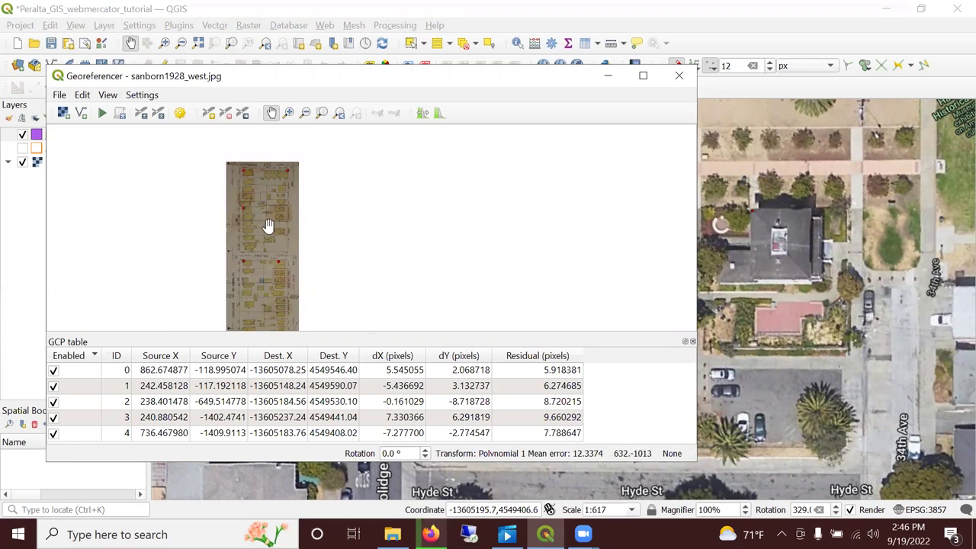
scroll(276, 214, up, 1)
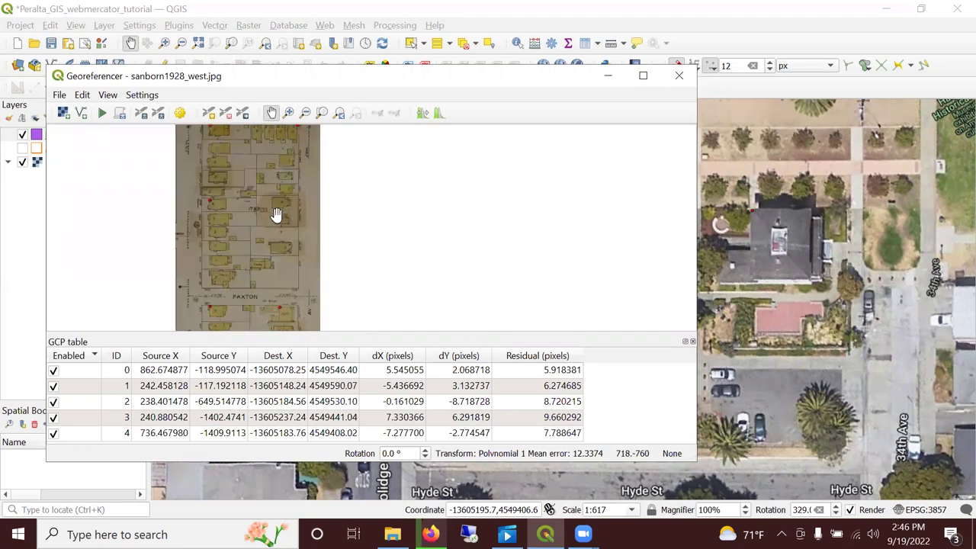
Set the output raster to sanborn1928_west_mod.tif, turn off fixed target resolution, and apply the settings
click(181, 113)
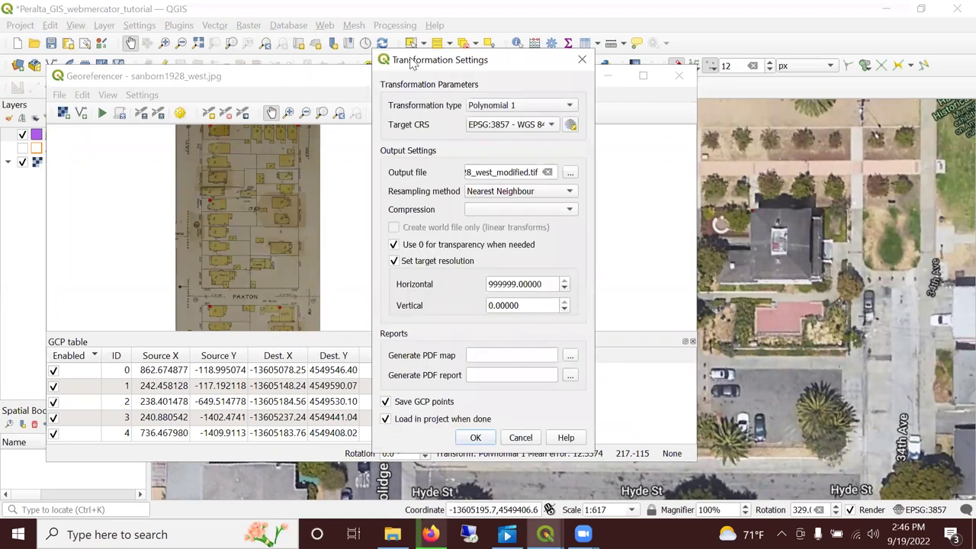
drag(411, 63, 333, 39)
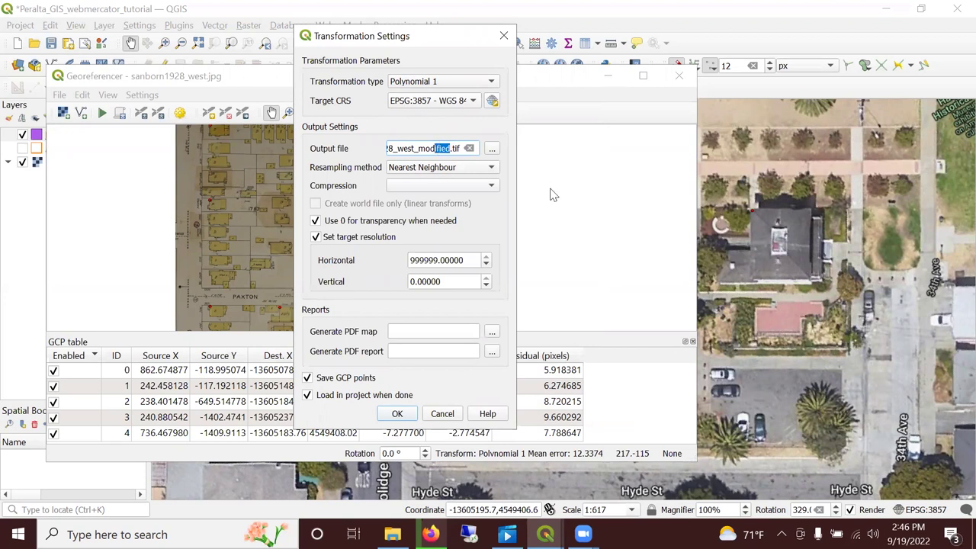
key(BackSpace)
click(489, 149)
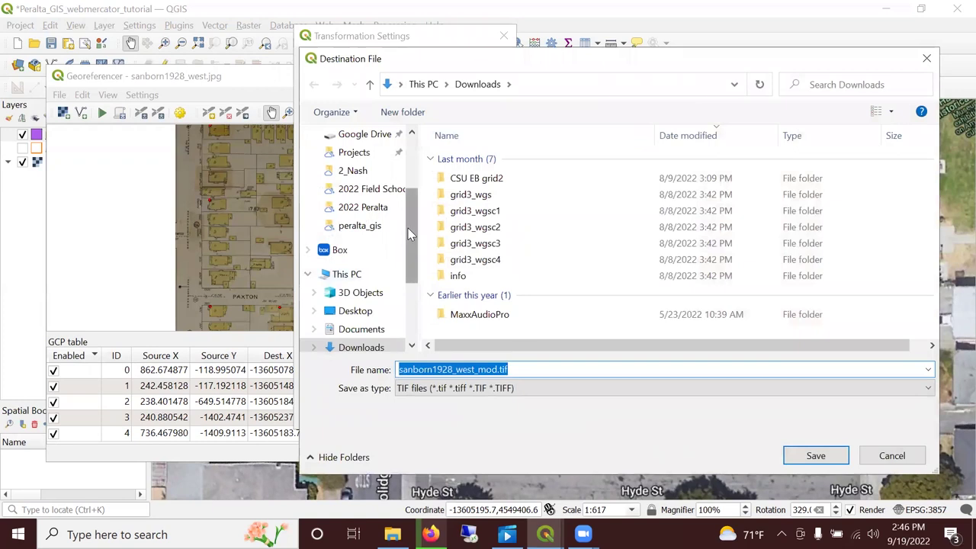
click(372, 190)
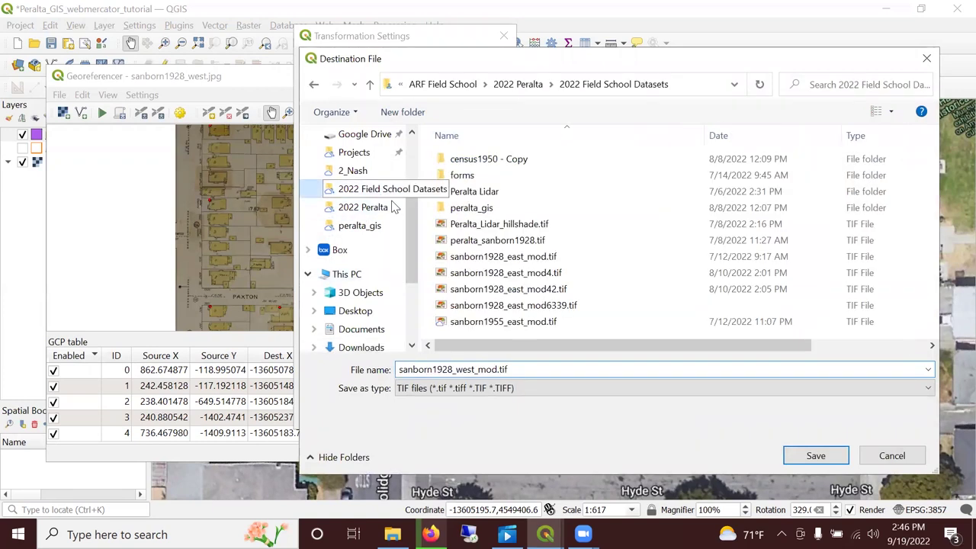
click(793, 448)
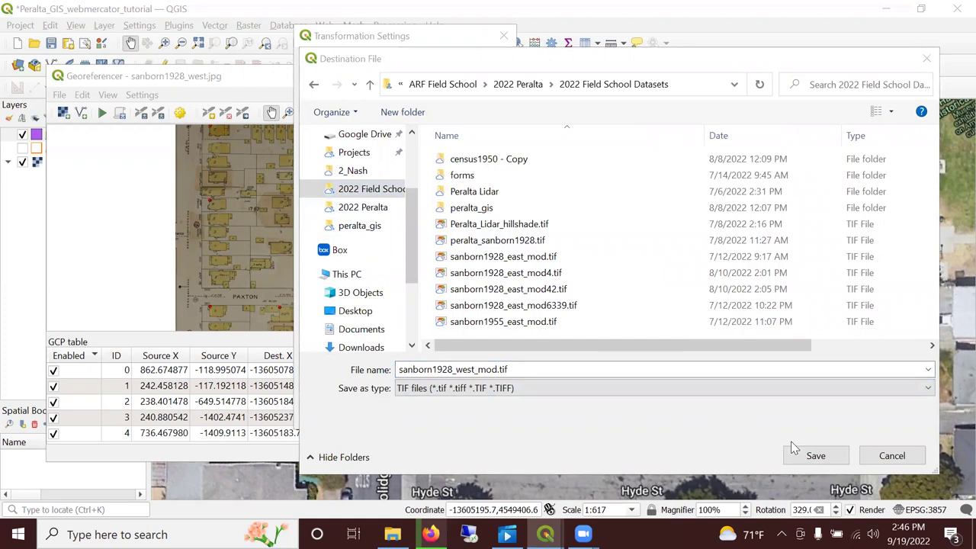
drag(732, 61, 685, 24)
click(776, 420)
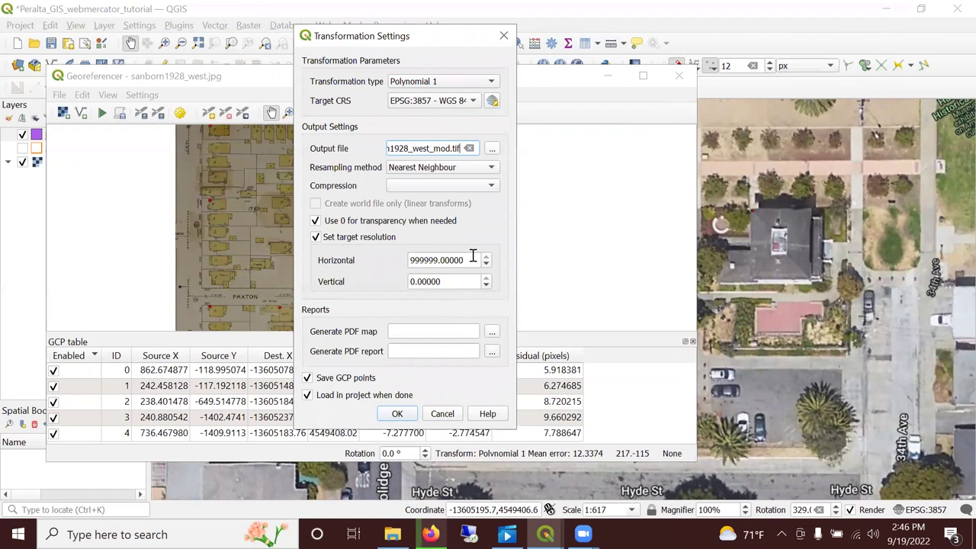
click(365, 242)
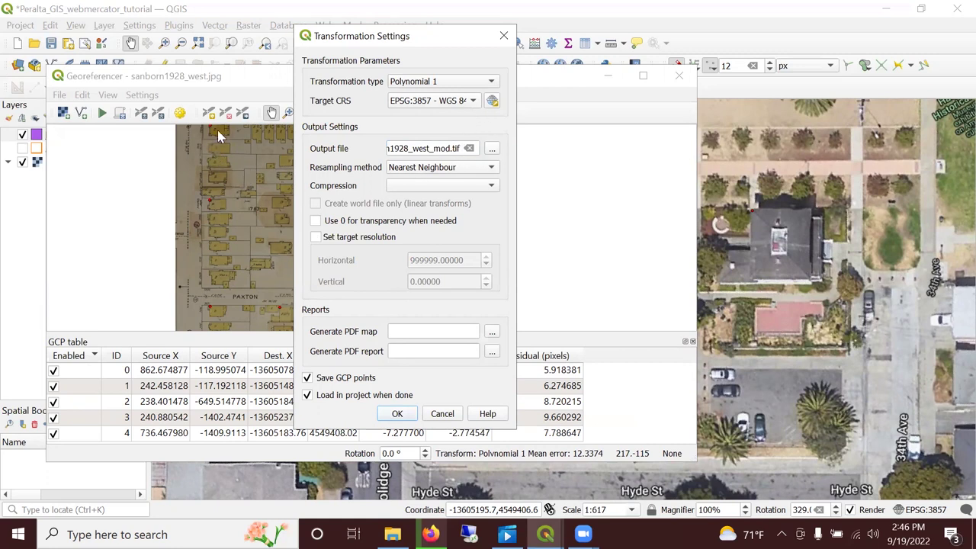
click(404, 413)
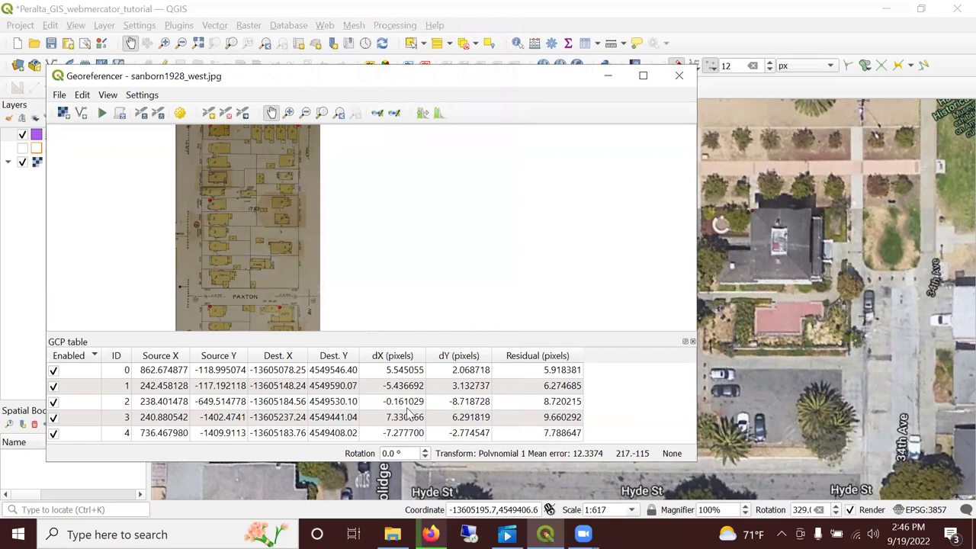
Sort the control points by residual, largest first, and select control point 3
click(523, 358)
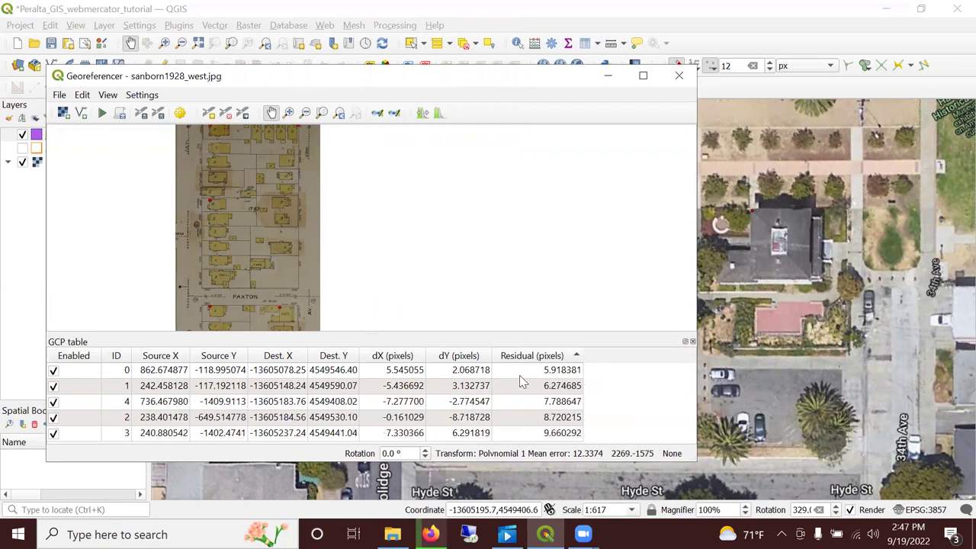
click(531, 356)
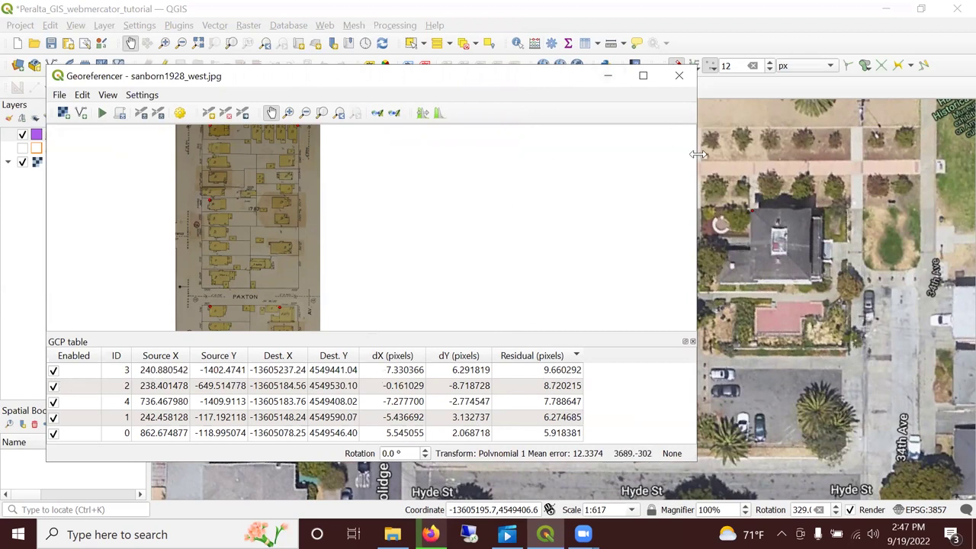
drag(699, 154, 456, 154)
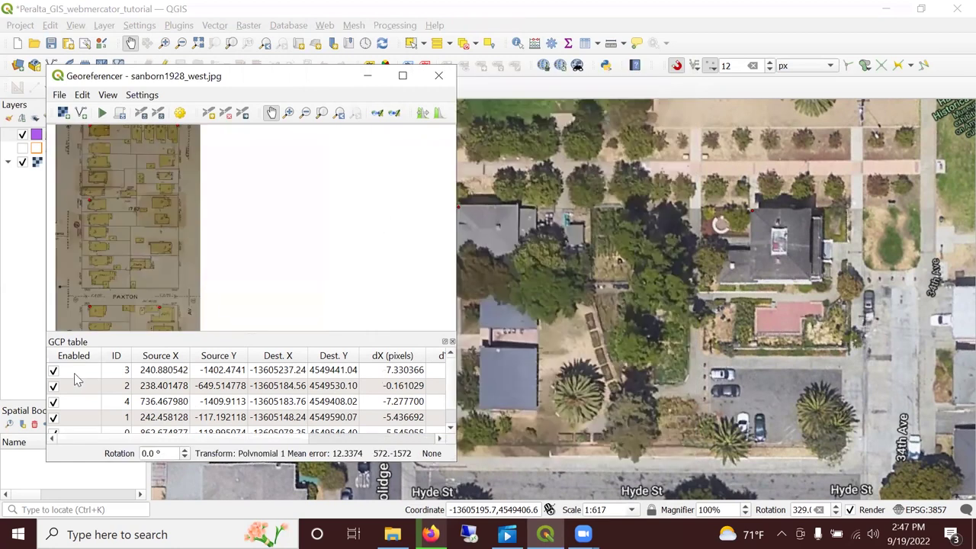
click(74, 372)
scroll(548, 347, down, 2)
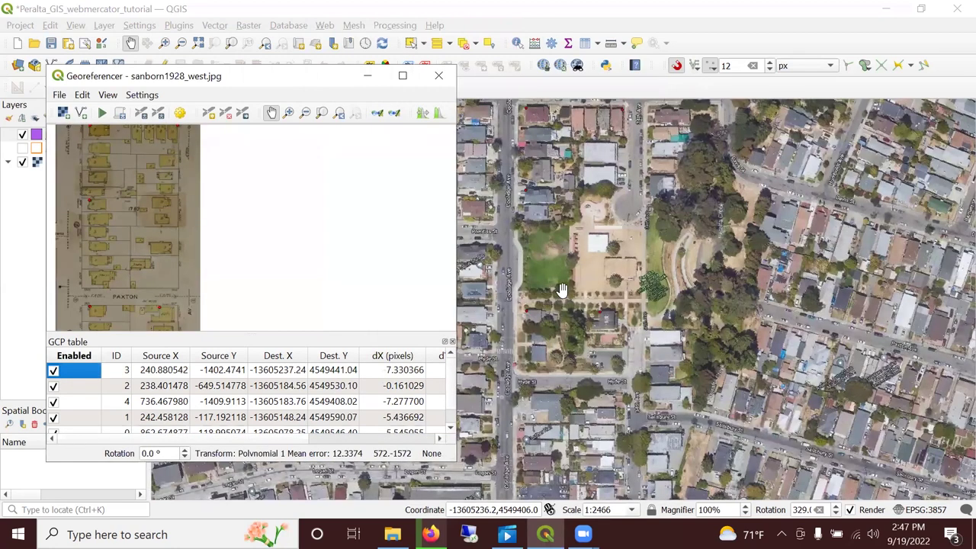
drag(514, 305, 556, 345)
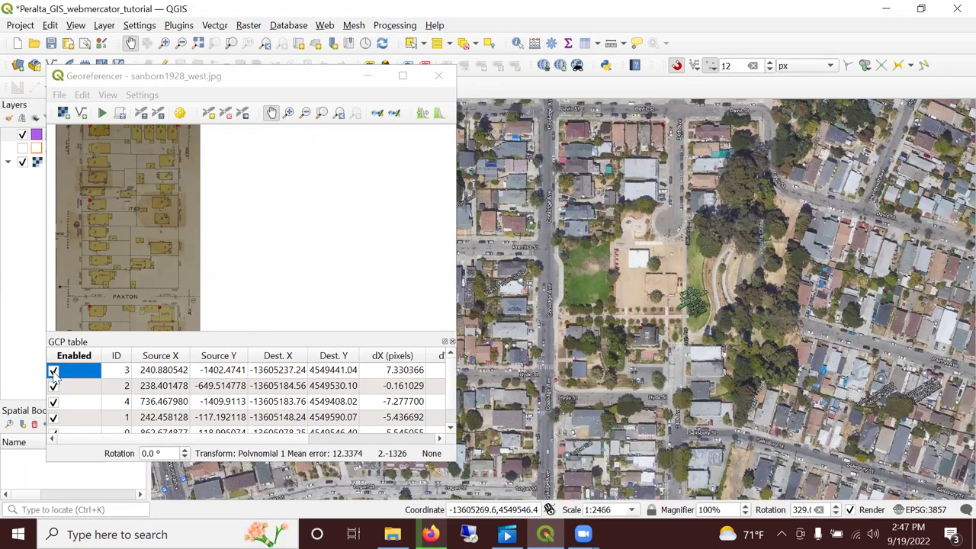
Toggle control point 3 off and on to compare mean error, leaving it enabled
click(53, 372)
click(53, 371)
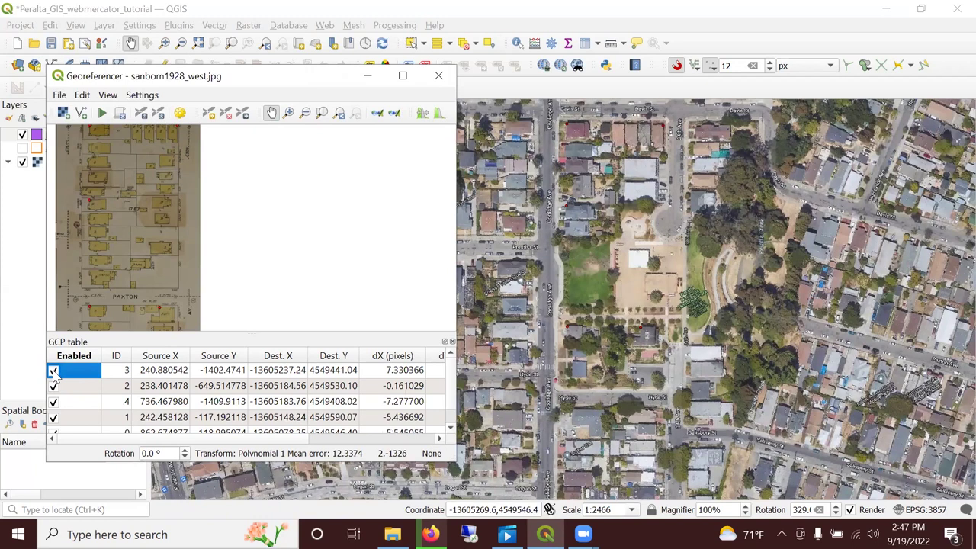
click(53, 371)
key(space)
scroll(564, 327, up, 1)
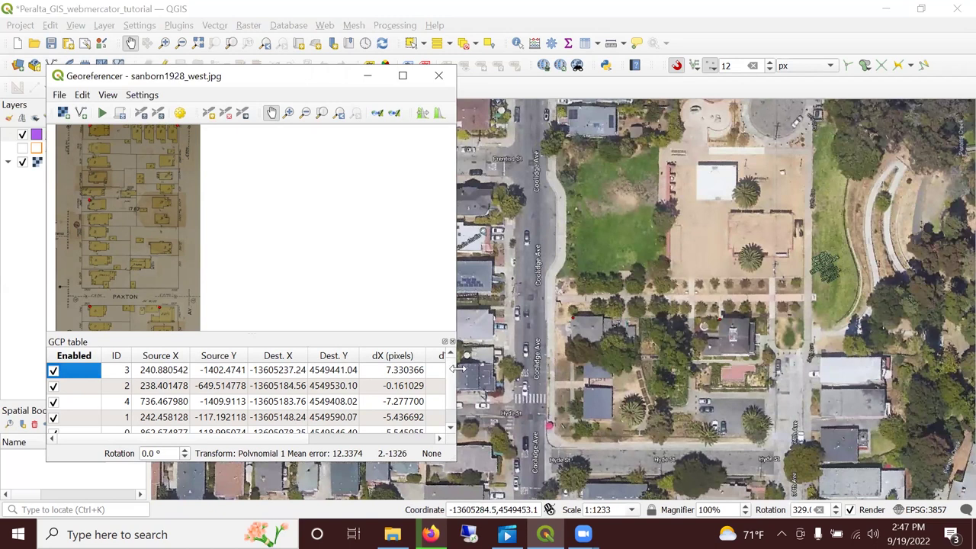
drag(598, 392, 597, 392)
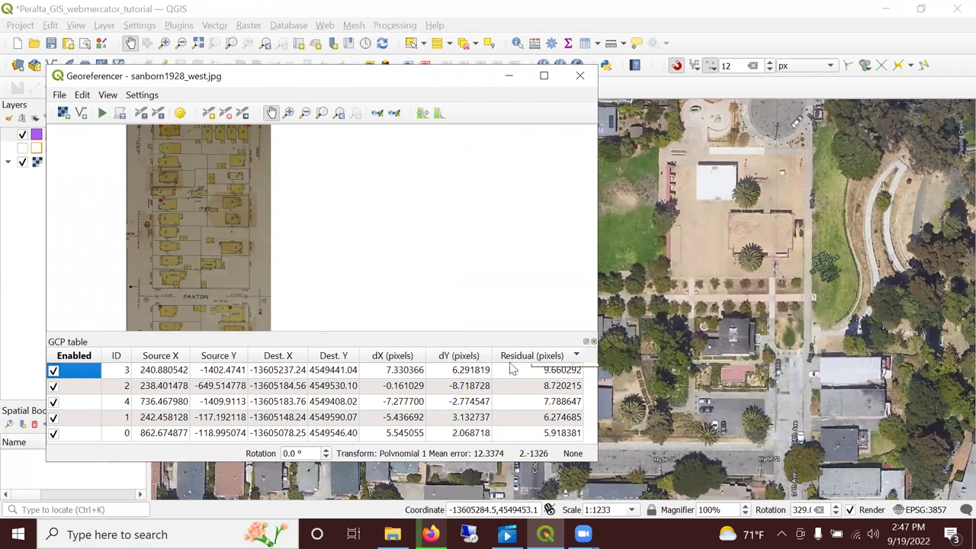
right_click(68, 371)
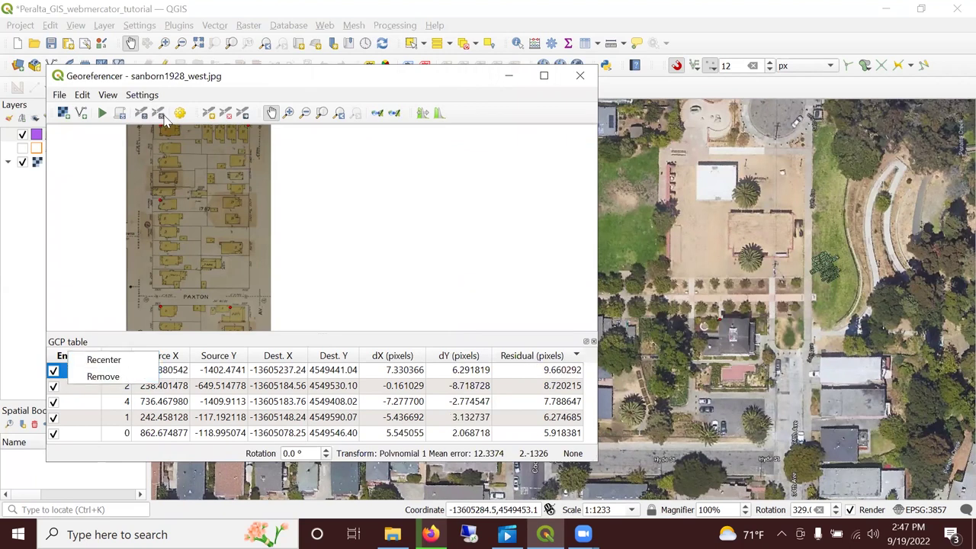
click(255, 87)
click(52, 371)
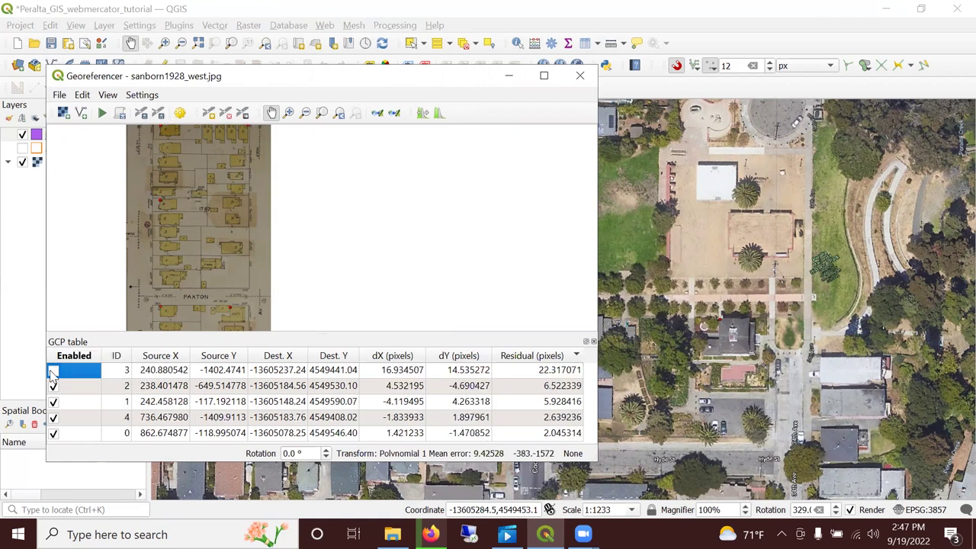
click(53, 371)
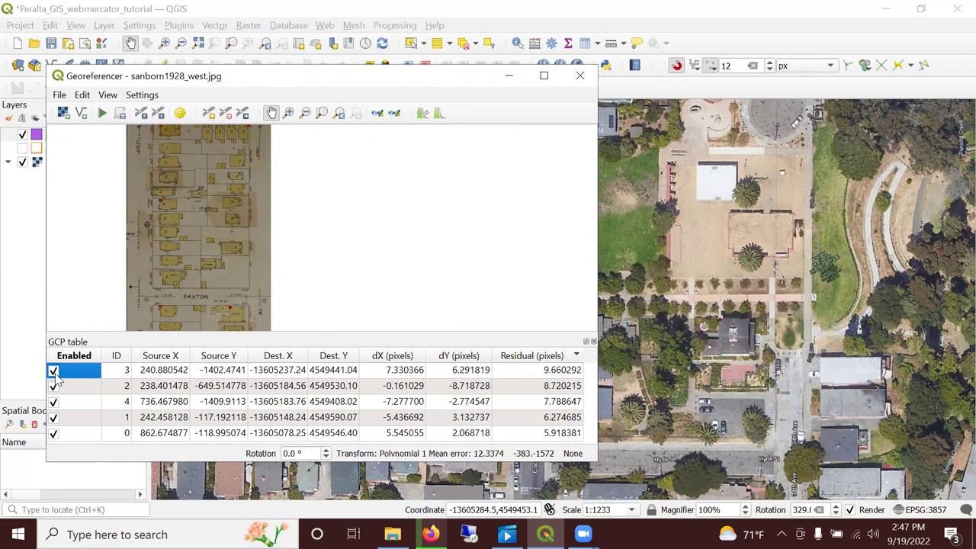
click(53, 372)
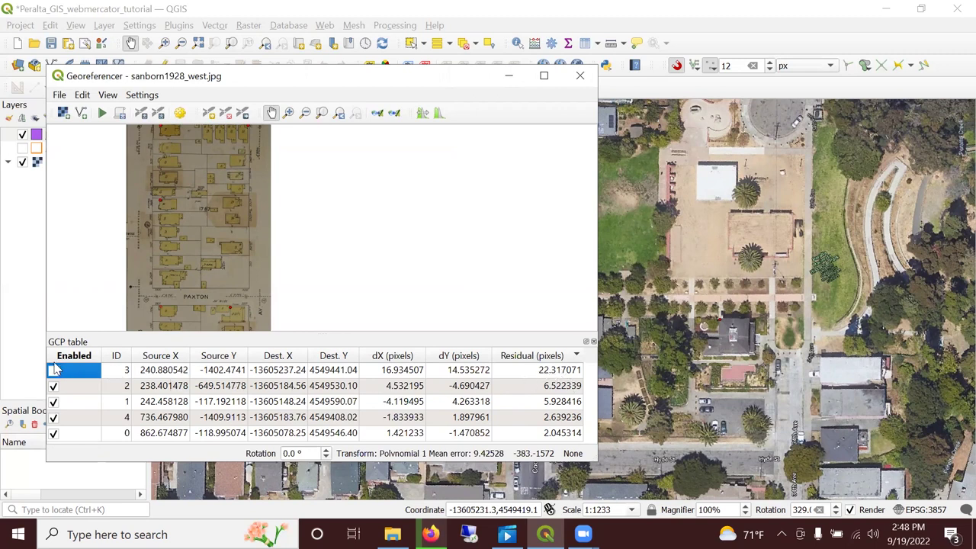
click(53, 370)
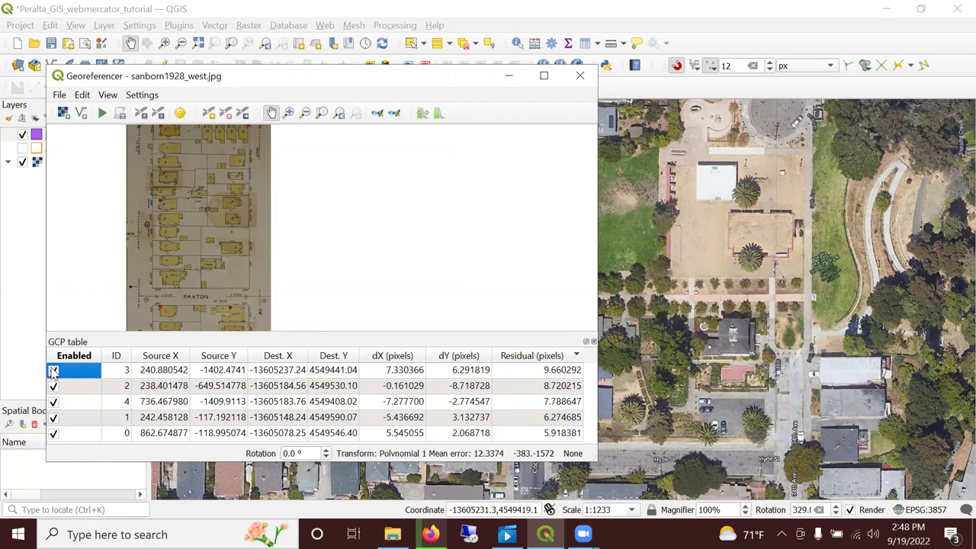
Run the georeferencing to preview the Sanborn sheet, then reopen and close the transformation settings
click(102, 114)
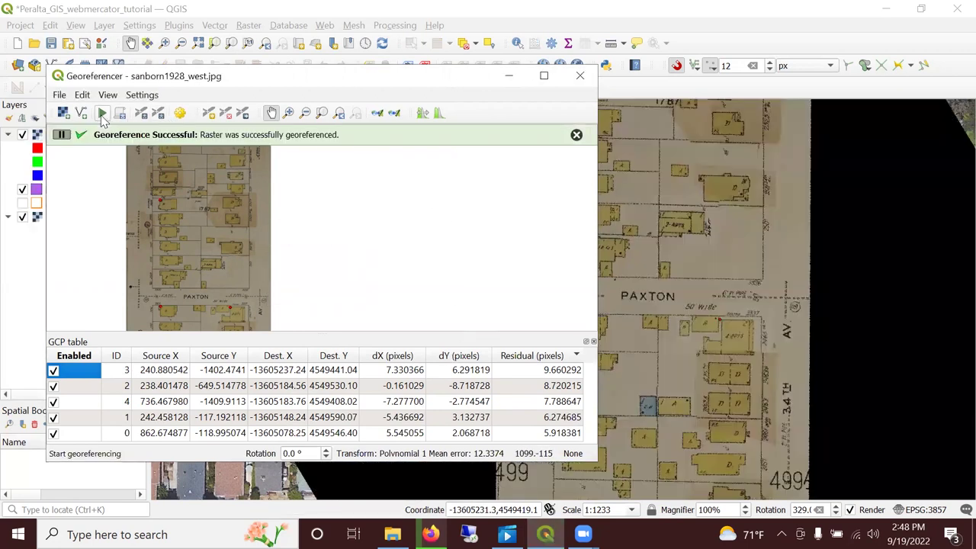
scroll(697, 343, down, 2)
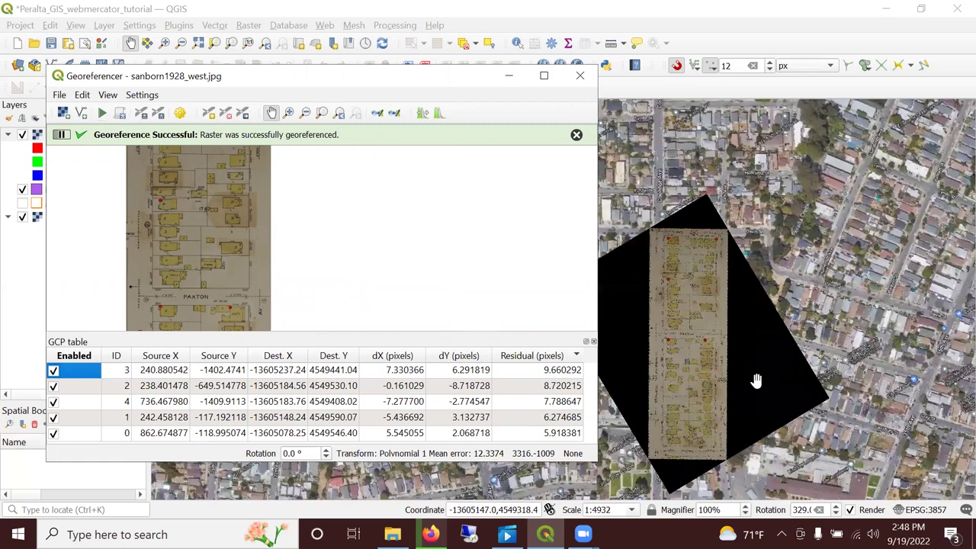
click(181, 112)
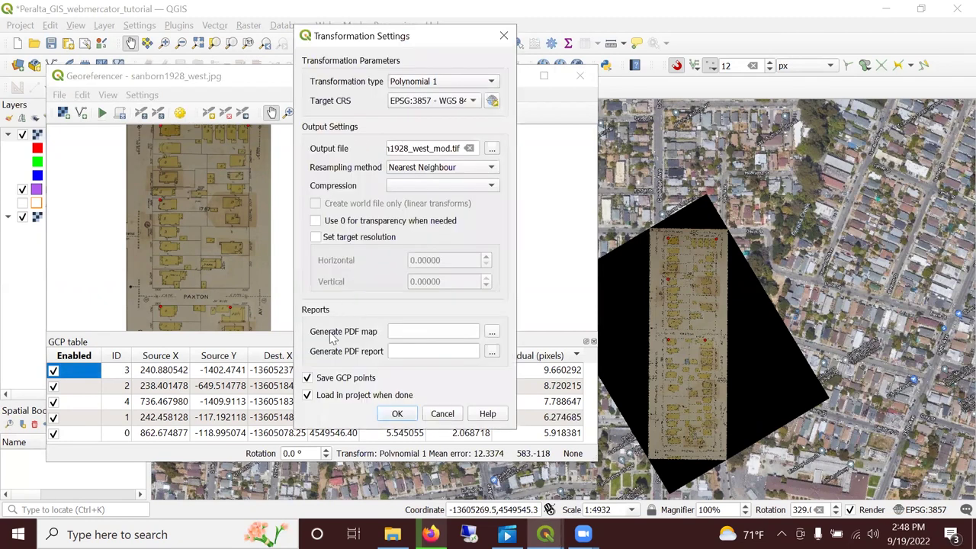
click(398, 414)
Remove the georeferenced sanborn1928_west layer from the project
drag(341, 82, 408, 102)
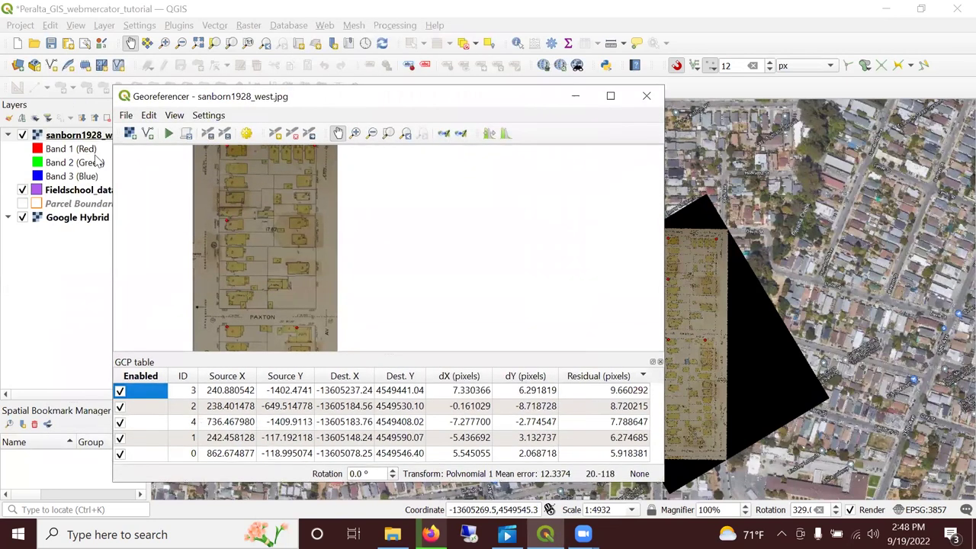
right_click(101, 135)
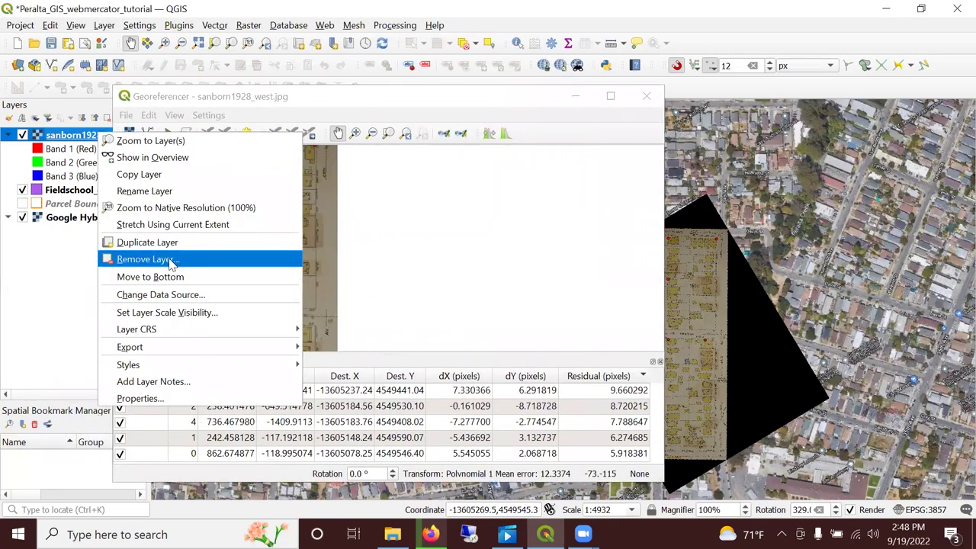
key(Return)
key(Return)
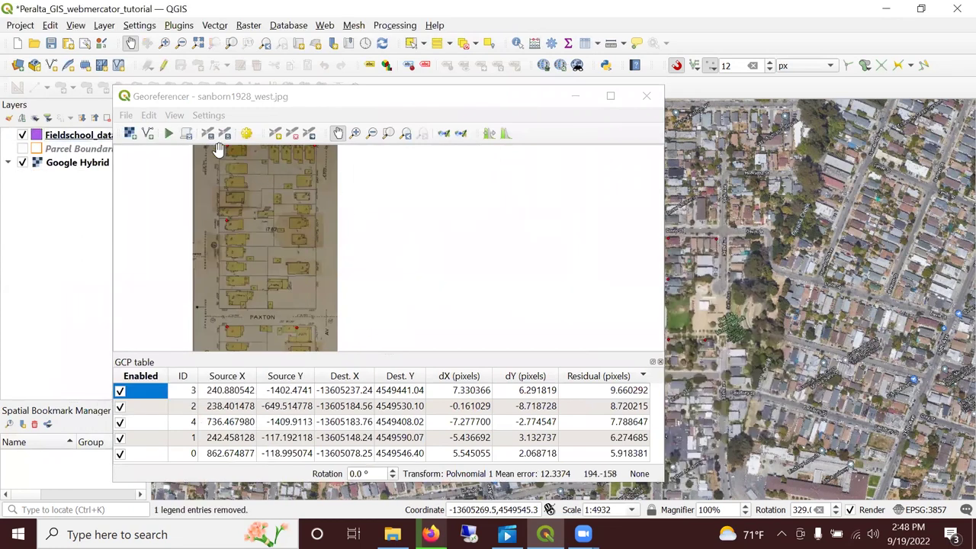
Georeference the Sanborn sheet again, inspect the result, and close the Georeferencer
click(168, 135)
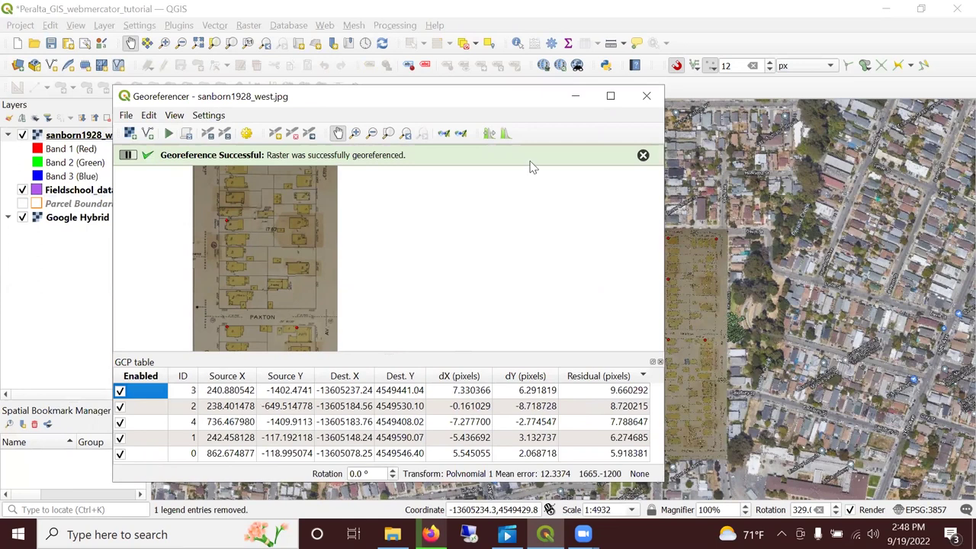
drag(465, 97, 307, 51)
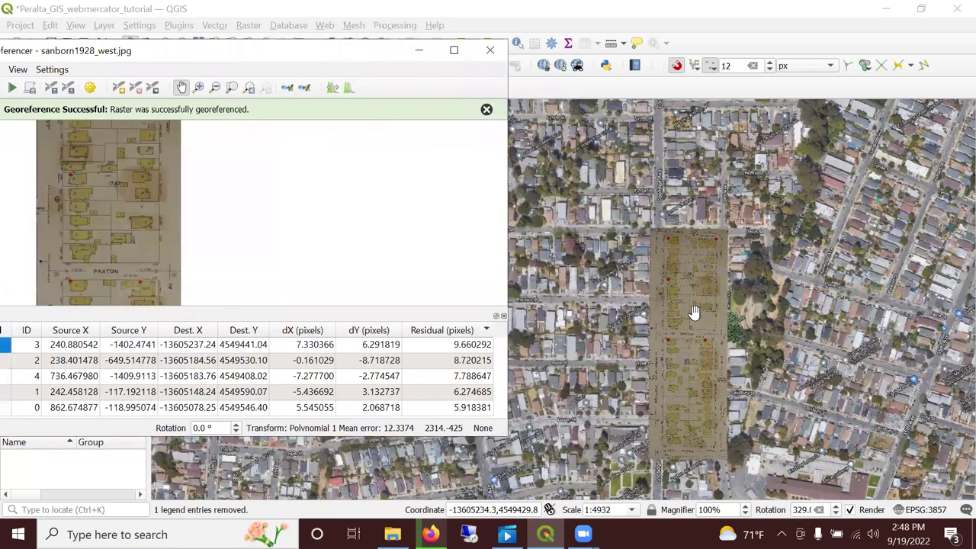
scroll(694, 313, up, 1)
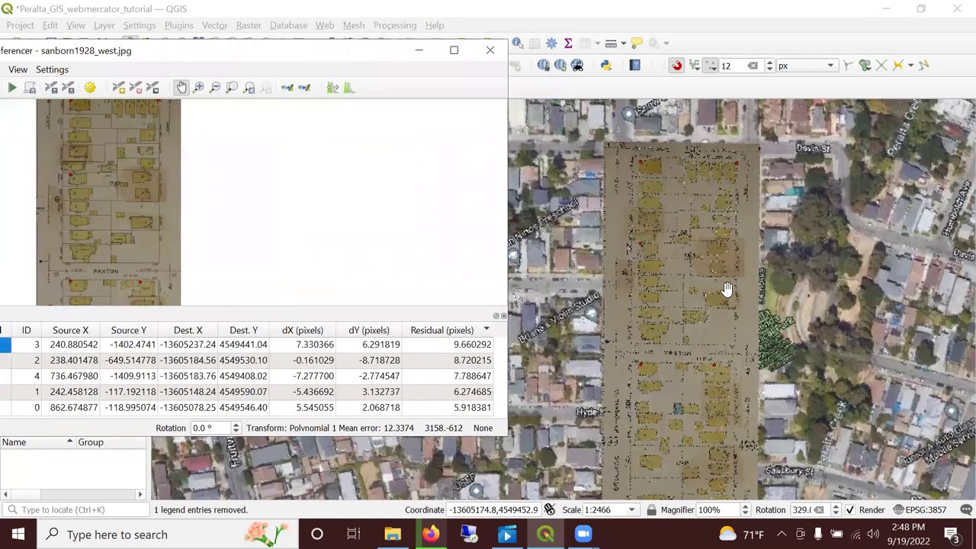
scroll(726, 288, up, 1)
scroll(713, 240, up, 1)
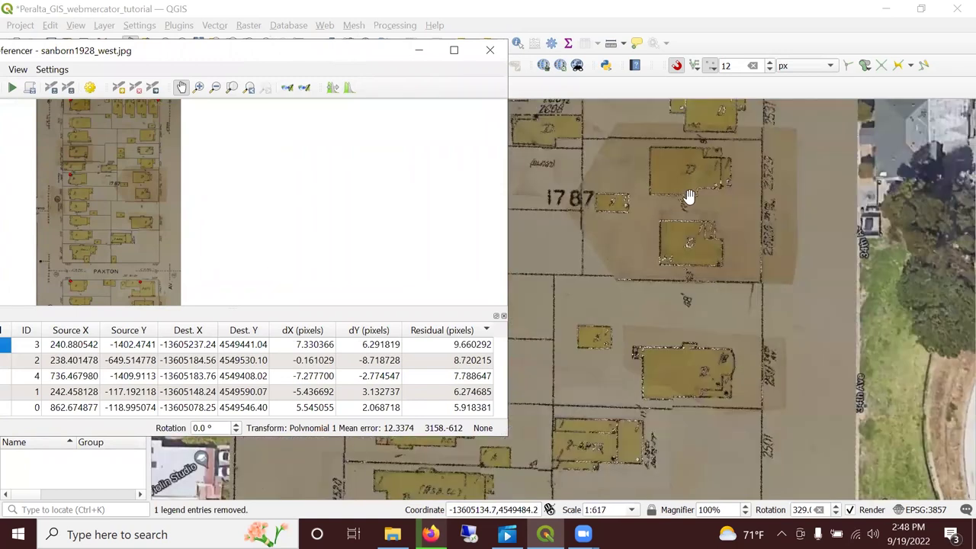
scroll(694, 197, up, 1)
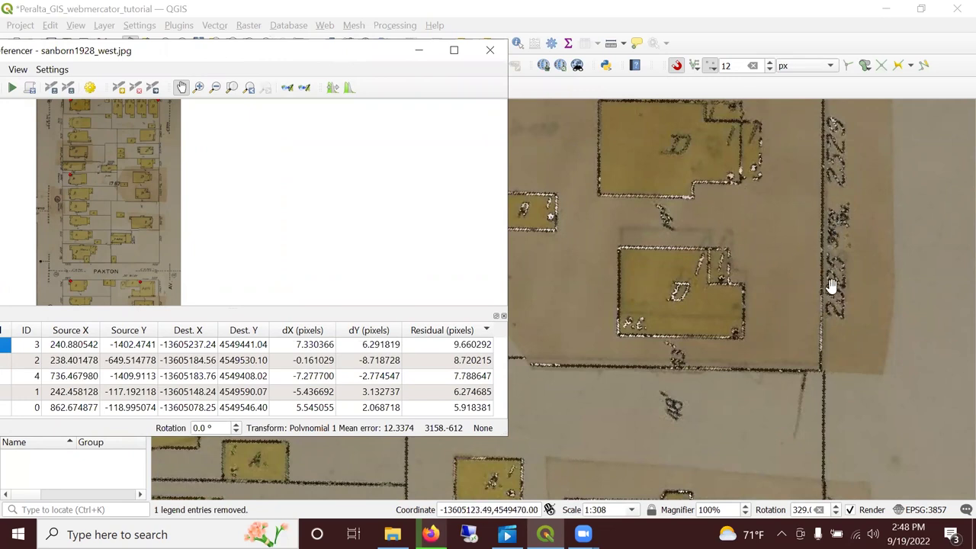
scroll(830, 283, down, 2)
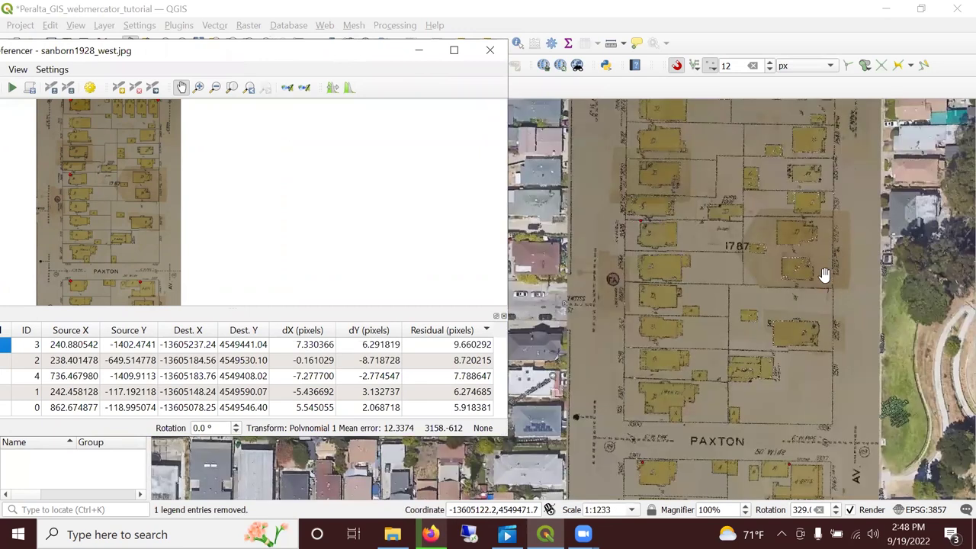
scroll(824, 275, down, 1)
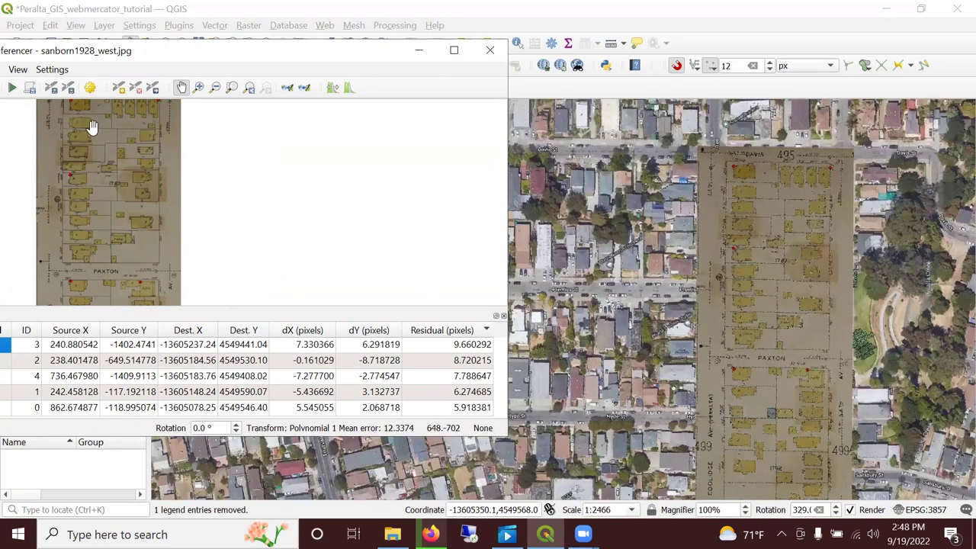
click(496, 49)
Toggle the Sanborn layer on and off to compare building edges with Google Hybrid imagery
scroll(616, 277, up, 1)
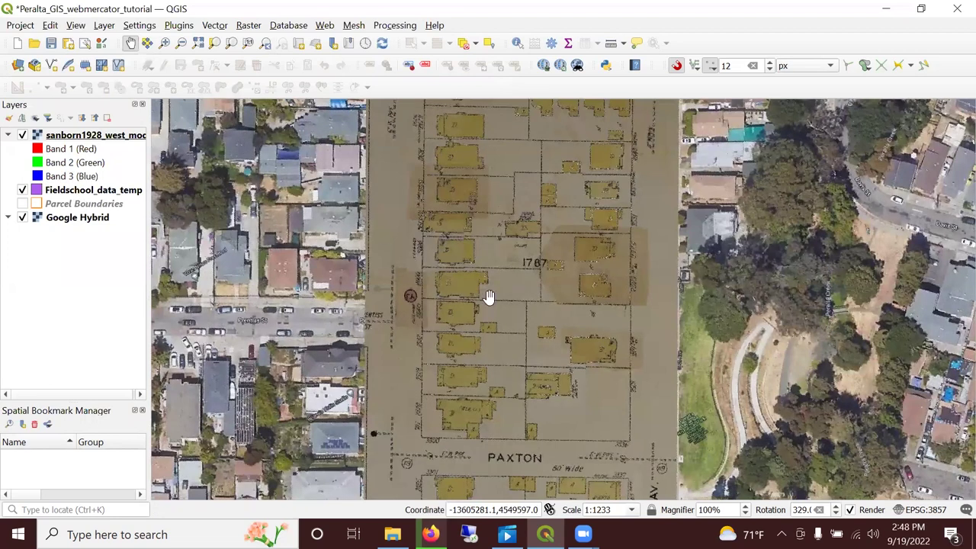
click(22, 135)
click(22, 134)
scroll(586, 299, up, 1)
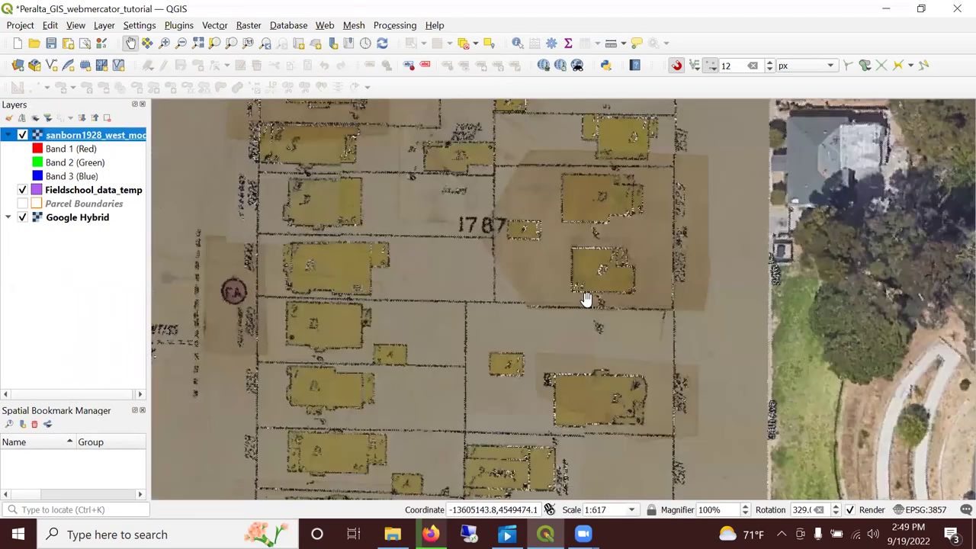
scroll(672, 280, up, 2)
drag(660, 369, 653, 167)
drag(664, 303, 542, 255)
scroll(545, 254, down, 2)
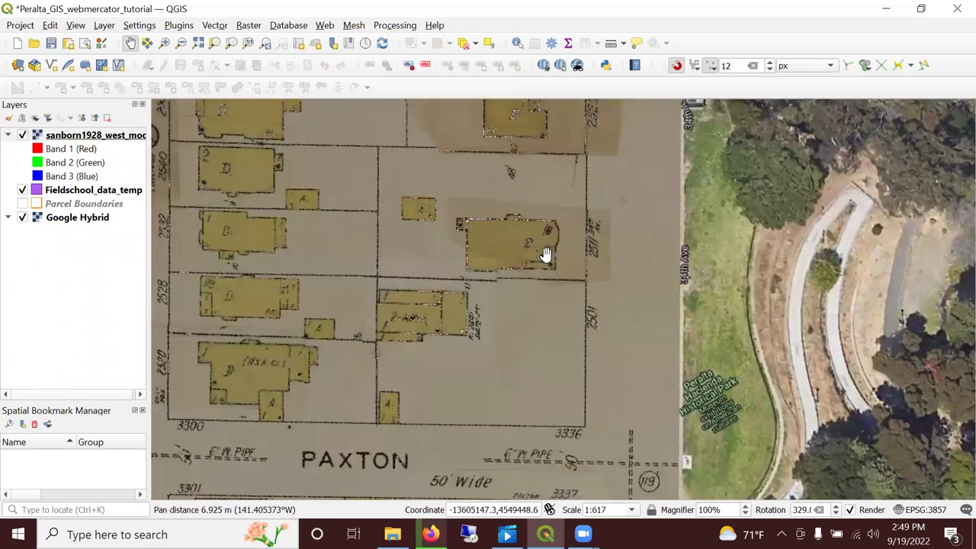
click(22, 134)
click(23, 135)
click(22, 135)
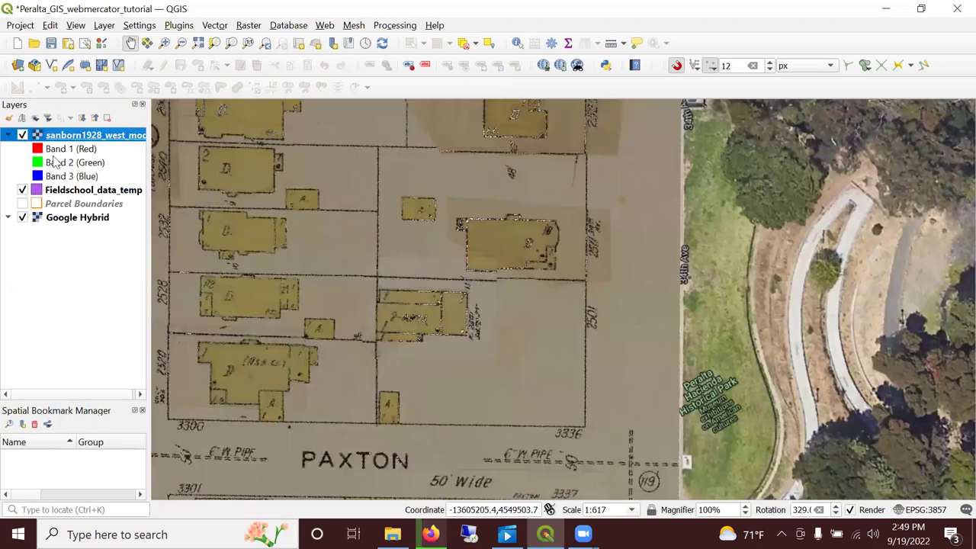
drag(386, 211, 440, 267)
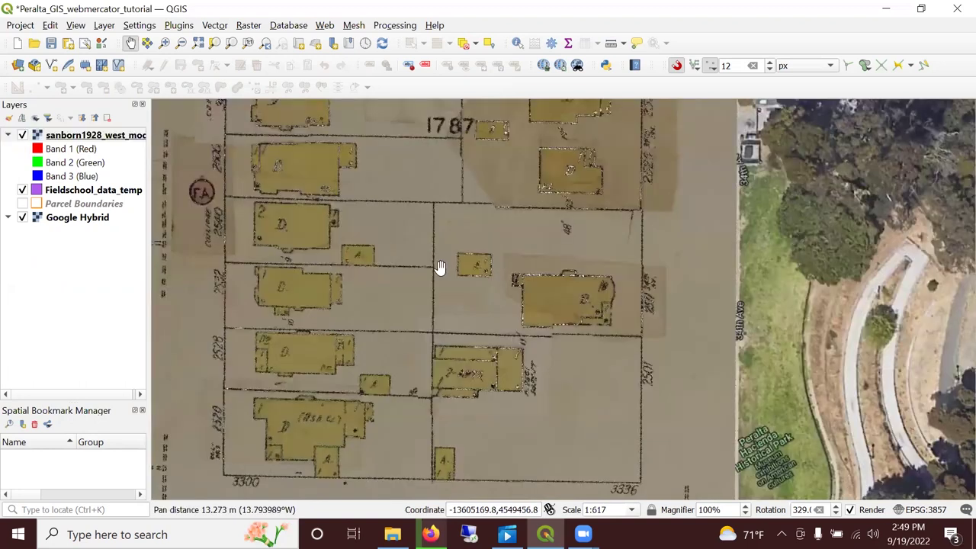
Move the Fieldschool_data_temp layer to the top of the Layers panel
drag(89, 193, 102, 144)
click(104, 136)
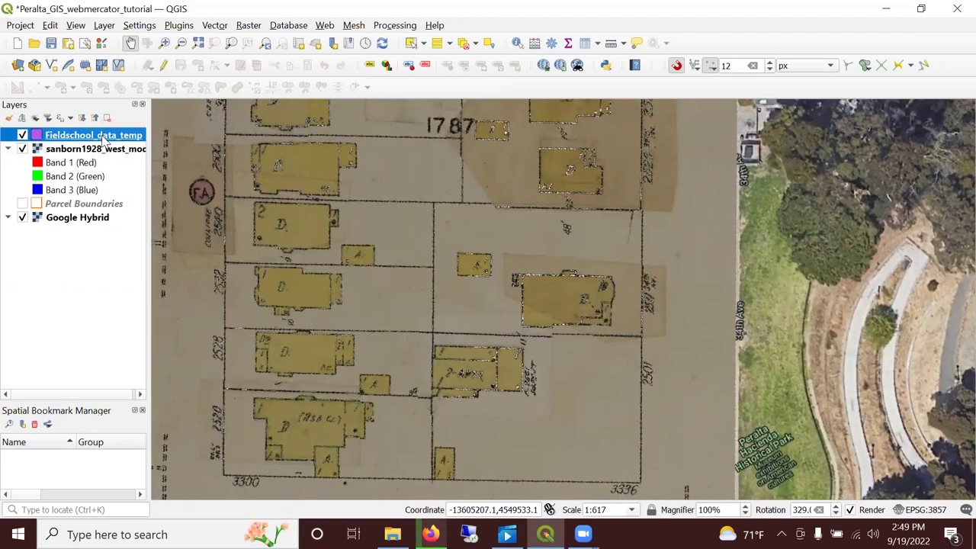
right_click(102, 137)
Rename the Fieldschool_data_temp layer to sanborn_houses in its Source properties
click(145, 469)
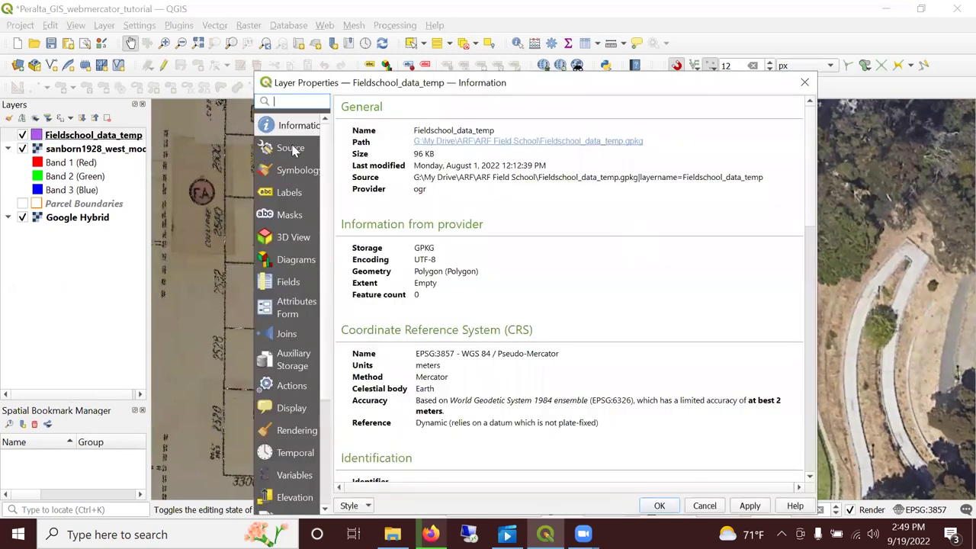
click(292, 148)
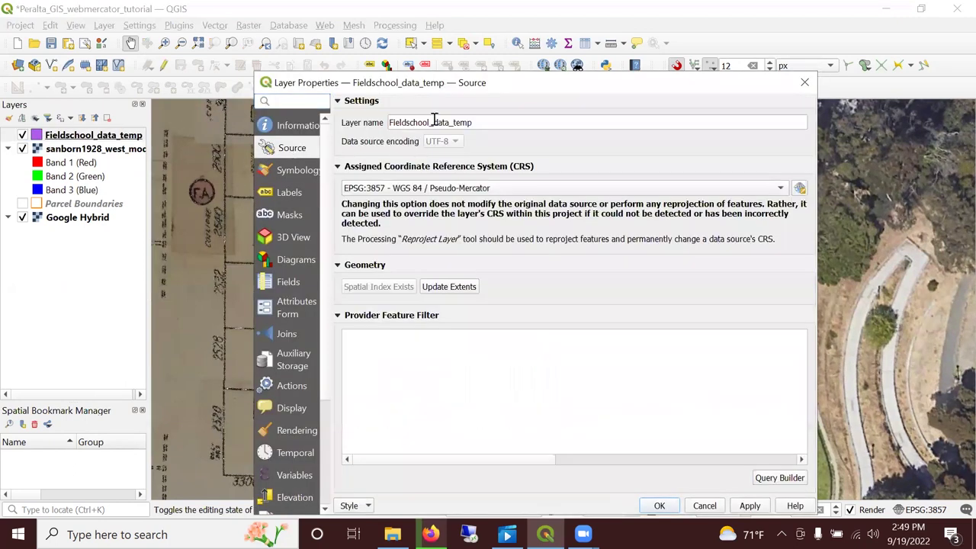
drag(434, 122, 519, 136)
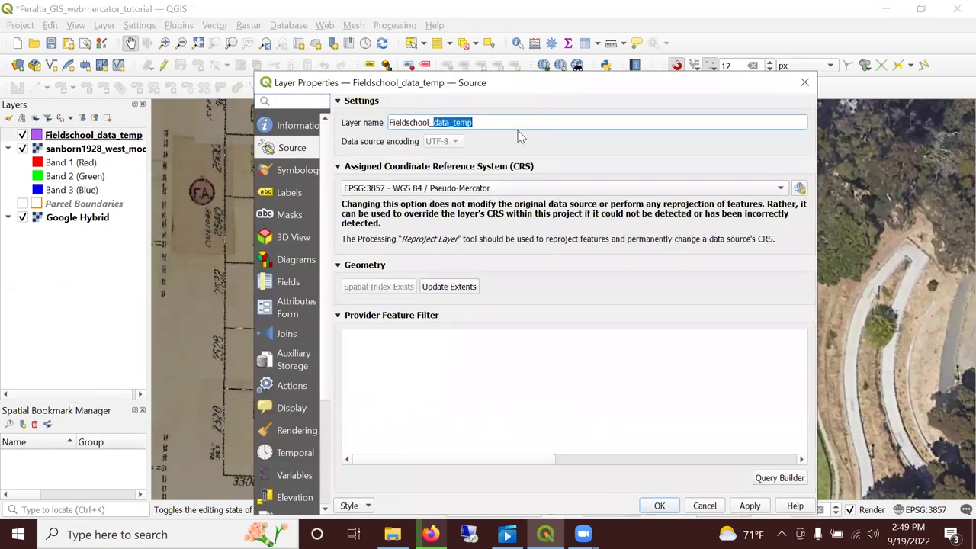
key(BackSpace)
key(BackSpace)
key(BackSpace)
key(BackSpace)
key(BackSpace)
key(BackSpace)
key(BackSpace)
key(BackSpace)
key(BackSpace)
key(BackSpace)
key(BackSpace)
key(BackSpace)
key(BackSpace)
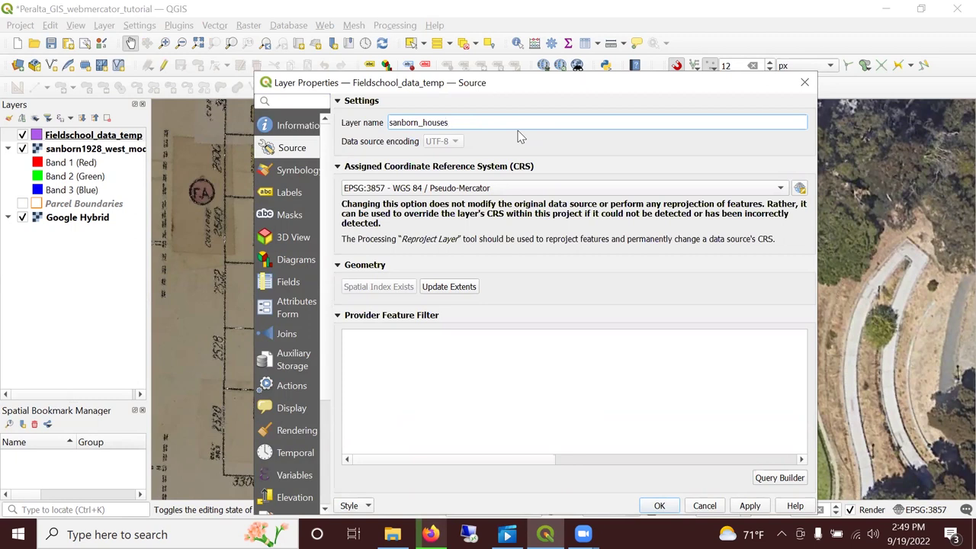
scroll(516, 184, down, 2)
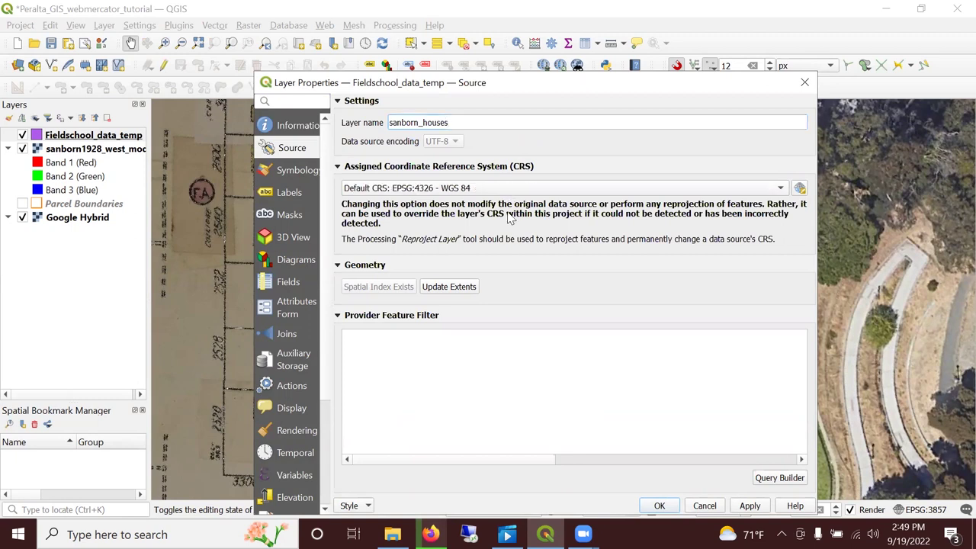
scroll(516, 184, up, 1)
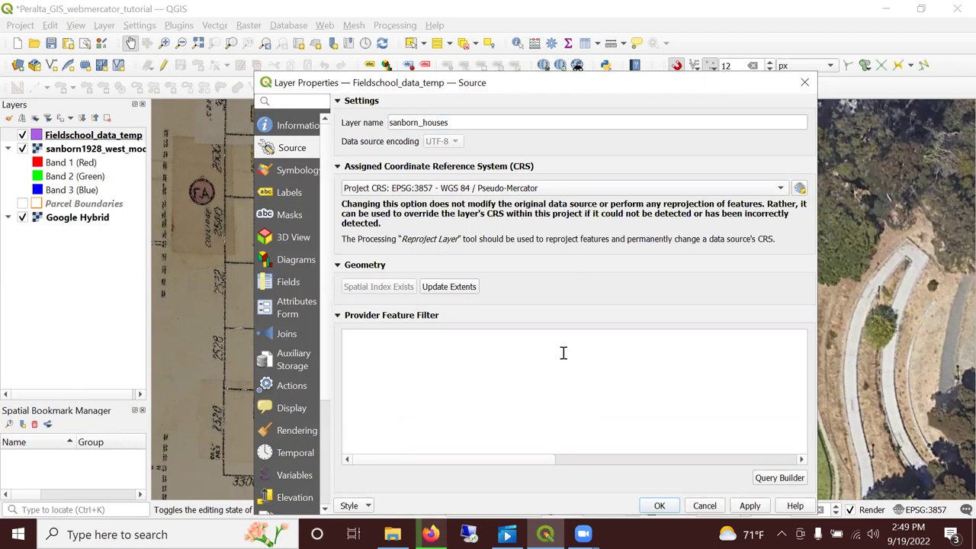
Change the layer's symbol to a purple Outline: Simple Line and apply it
click(297, 171)
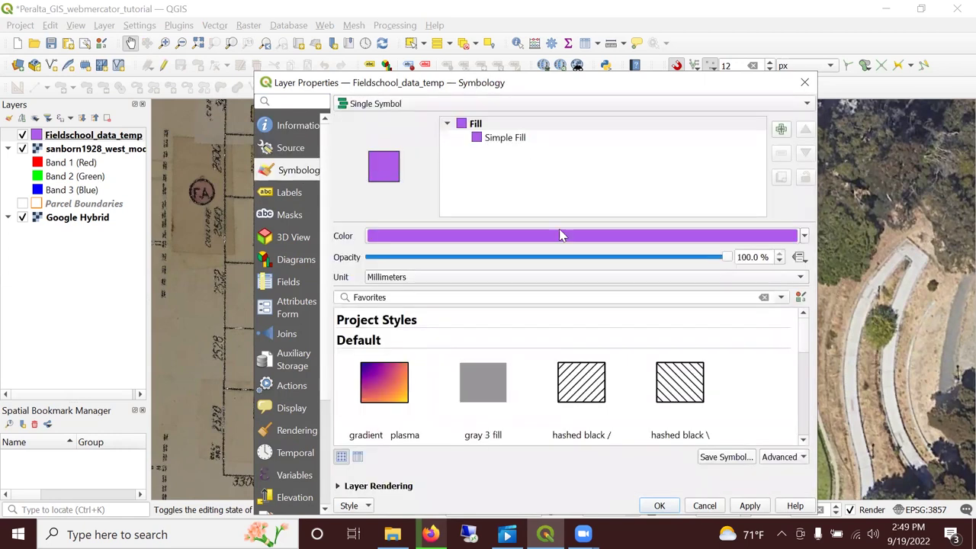
click(582, 139)
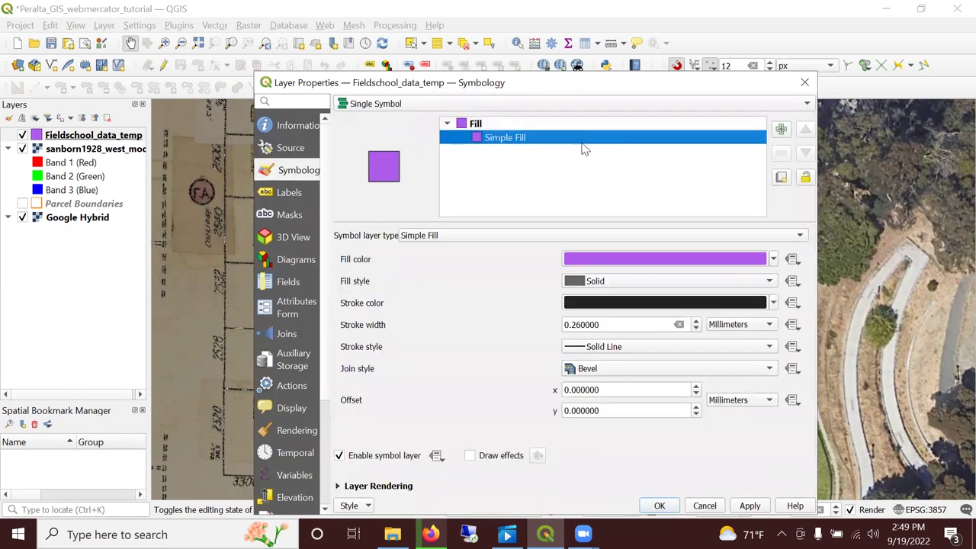
click(632, 236)
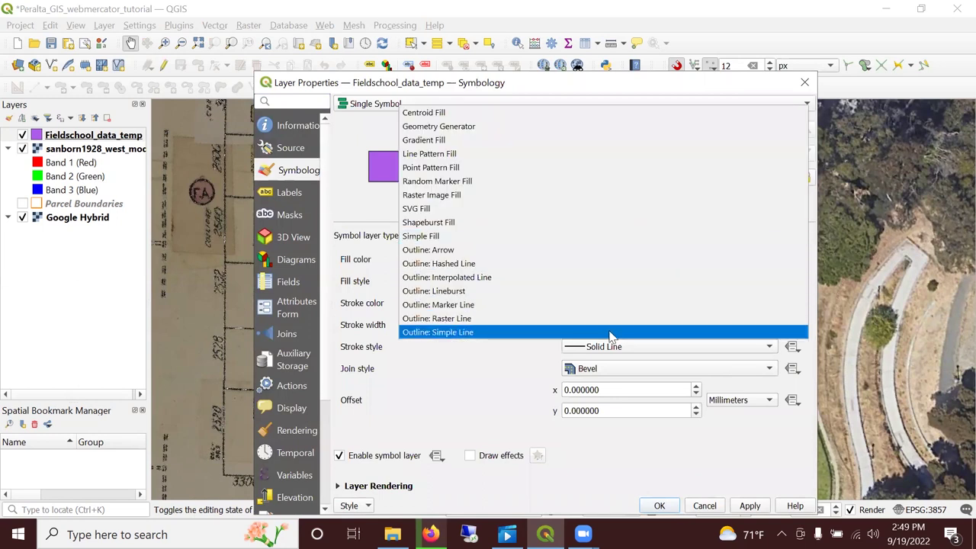
click(609, 333)
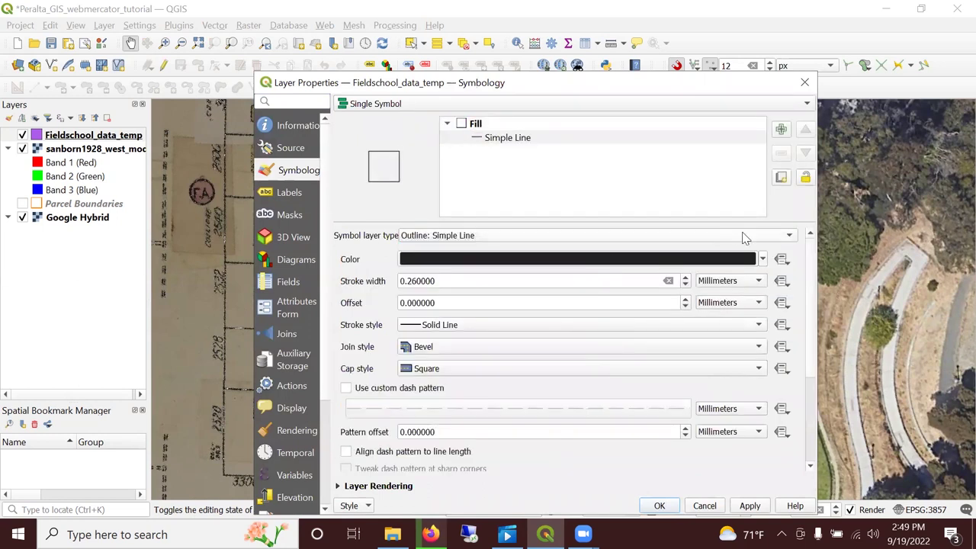
click(761, 263)
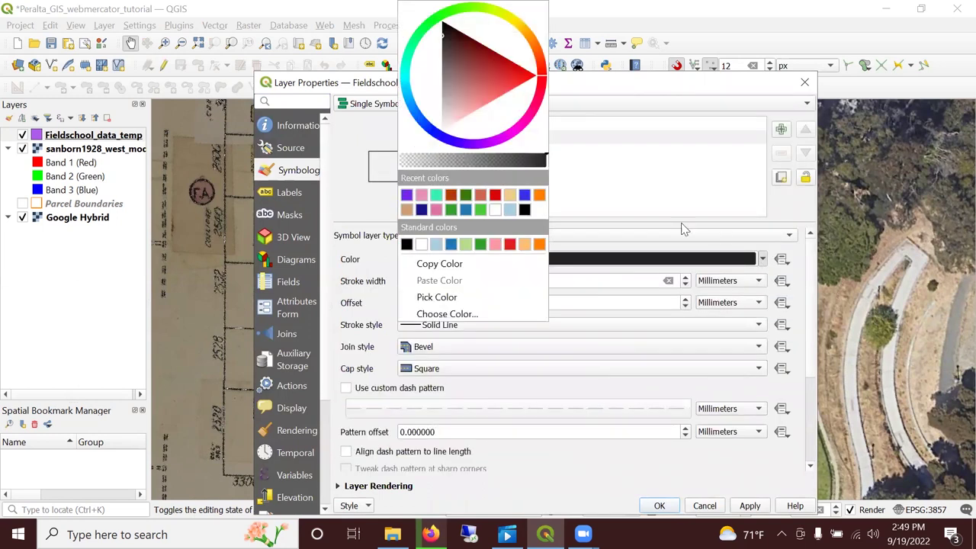
click(416, 201)
drag(657, 90, 649, 17)
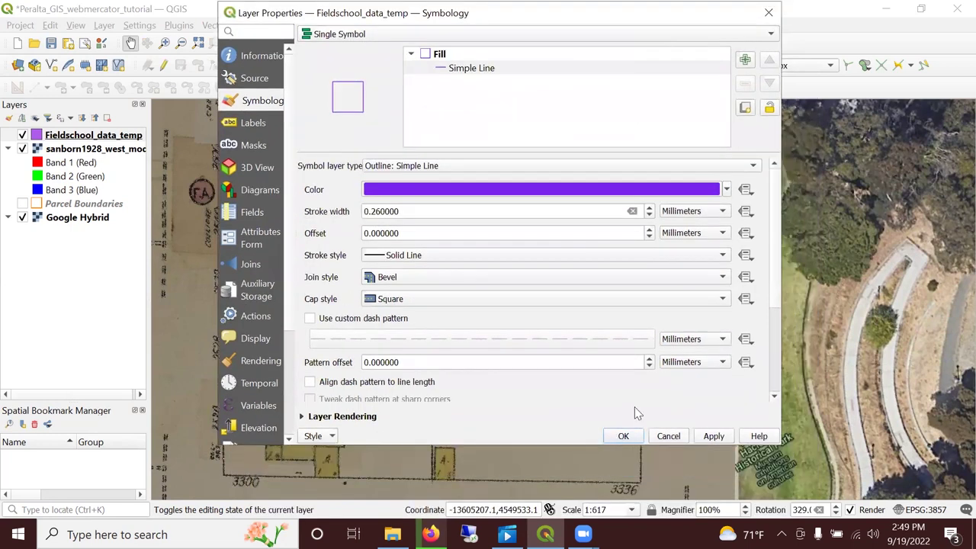
click(622, 434)
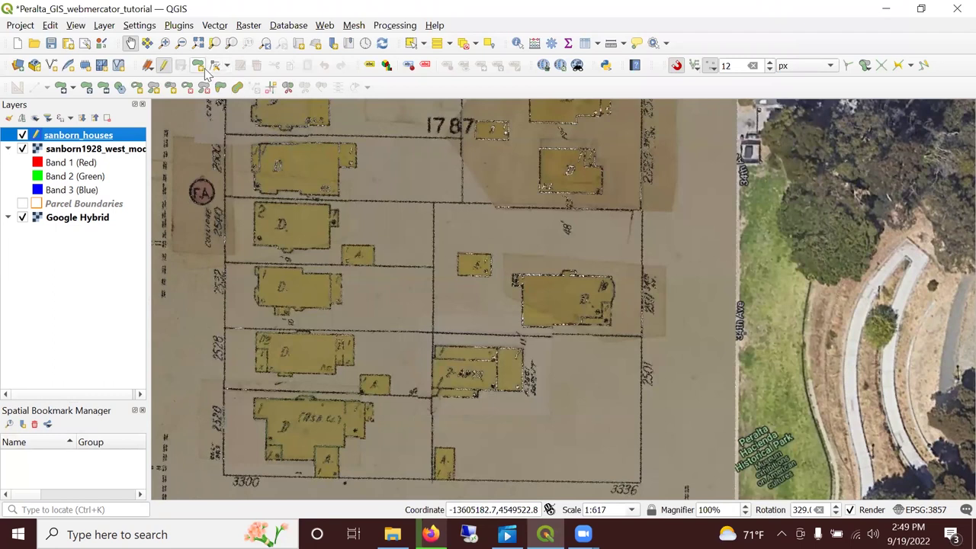
Start editing sanborn_houses and trace the five-corner house beside 34th Ave as a polygon
click(200, 67)
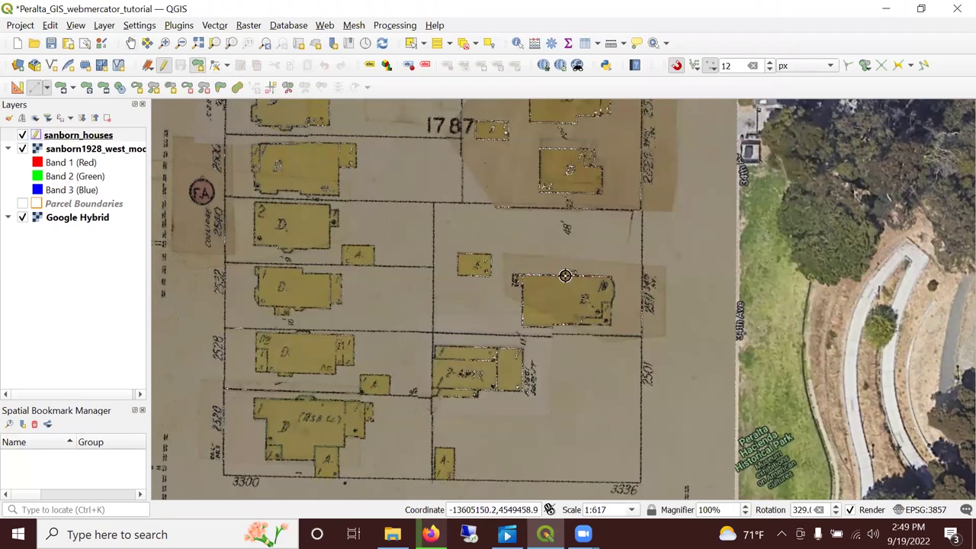
click(513, 276)
click(611, 276)
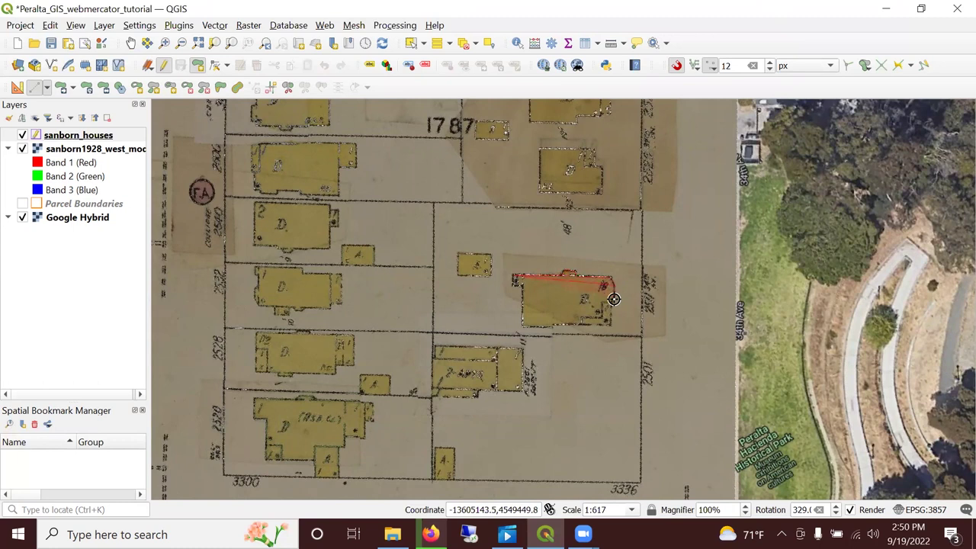
click(614, 299)
click(609, 327)
click(522, 326)
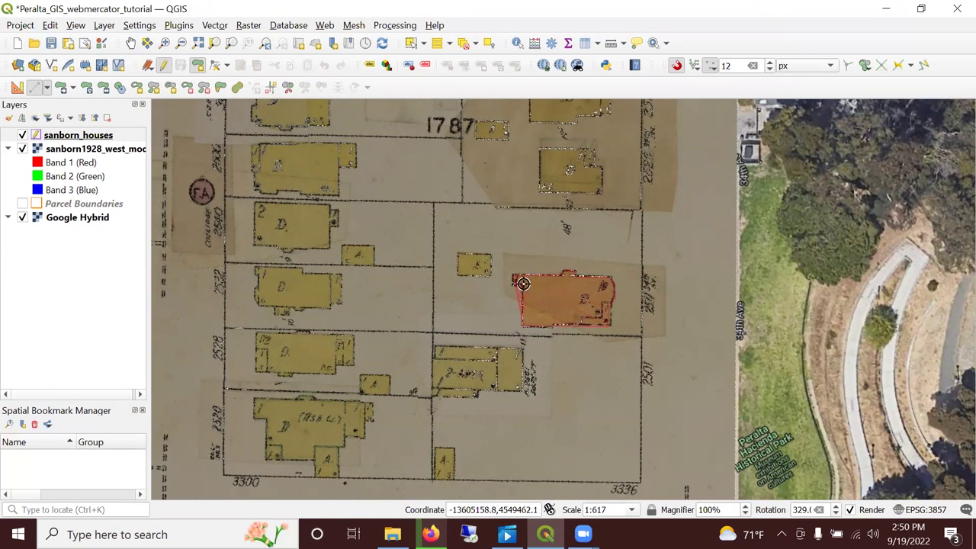
right_click(523, 283)
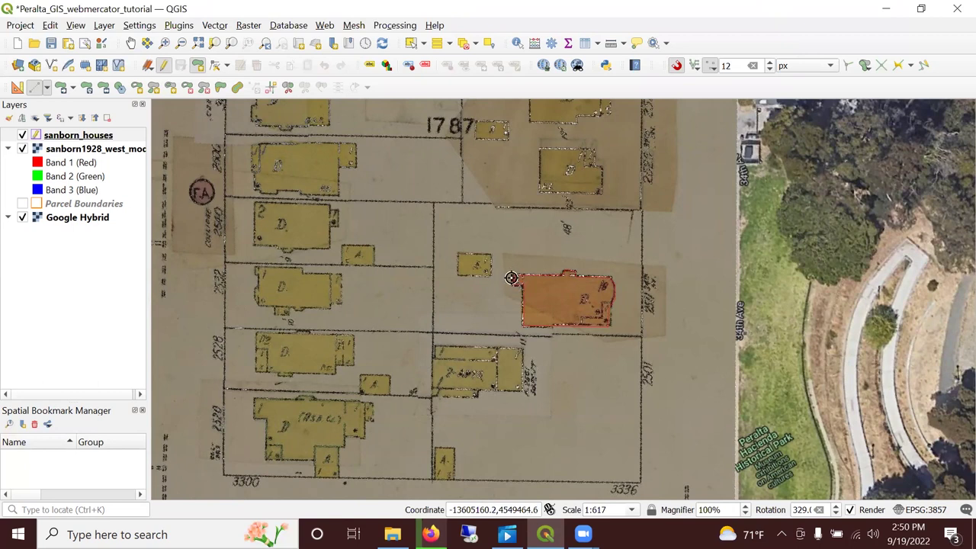
right_click(511, 278)
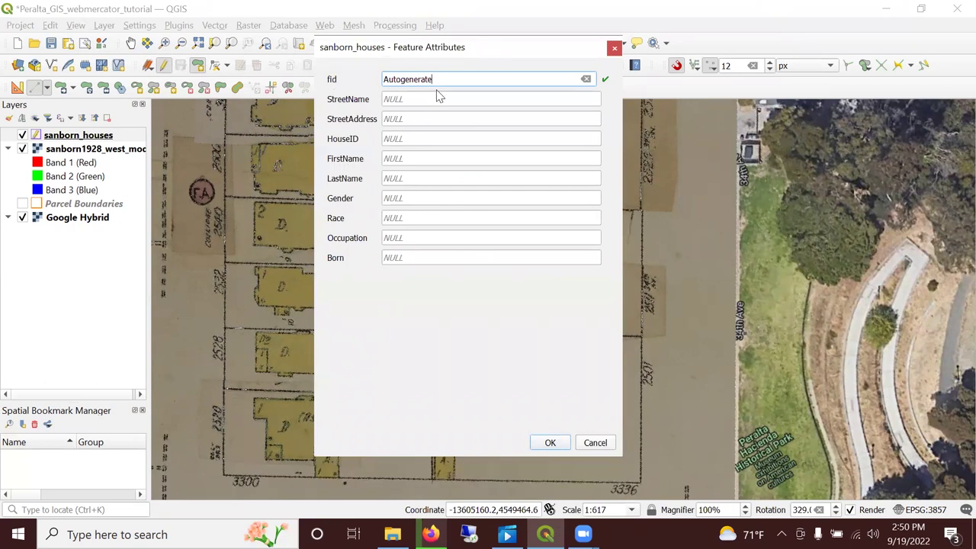
Give the house StreetName 34th Ave and StreetAddress 2511, then save the feature
click(413, 98)
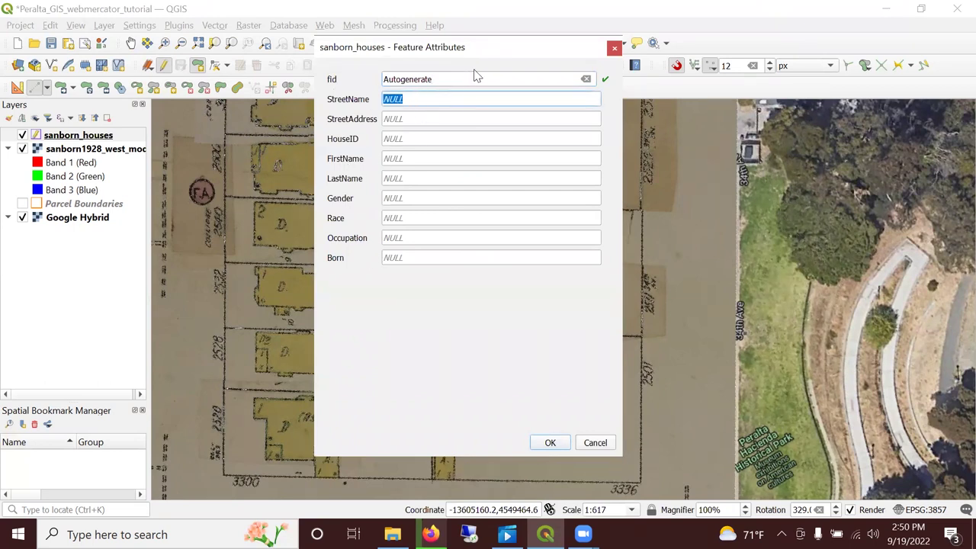
drag(469, 51, 328, 64)
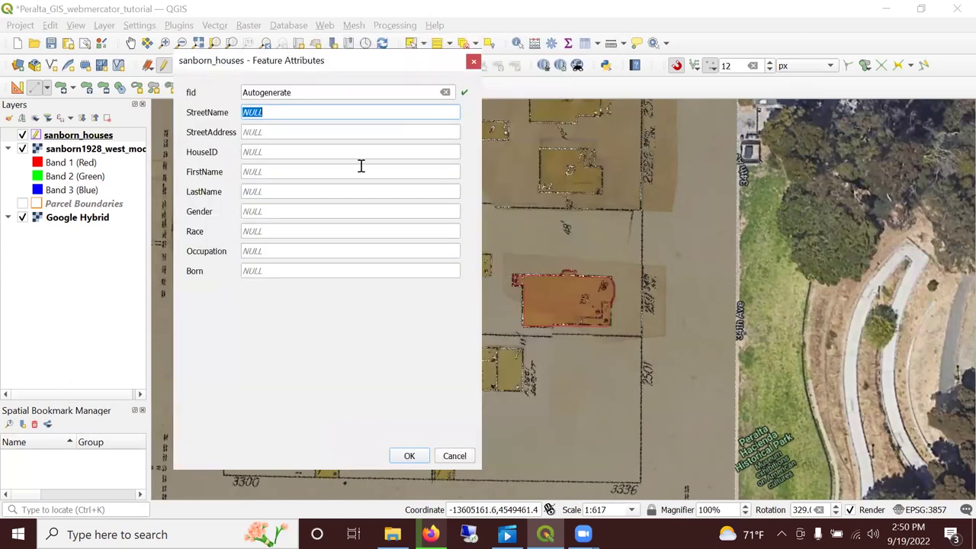
text(34th Ave)
key(Tab)
text(25)
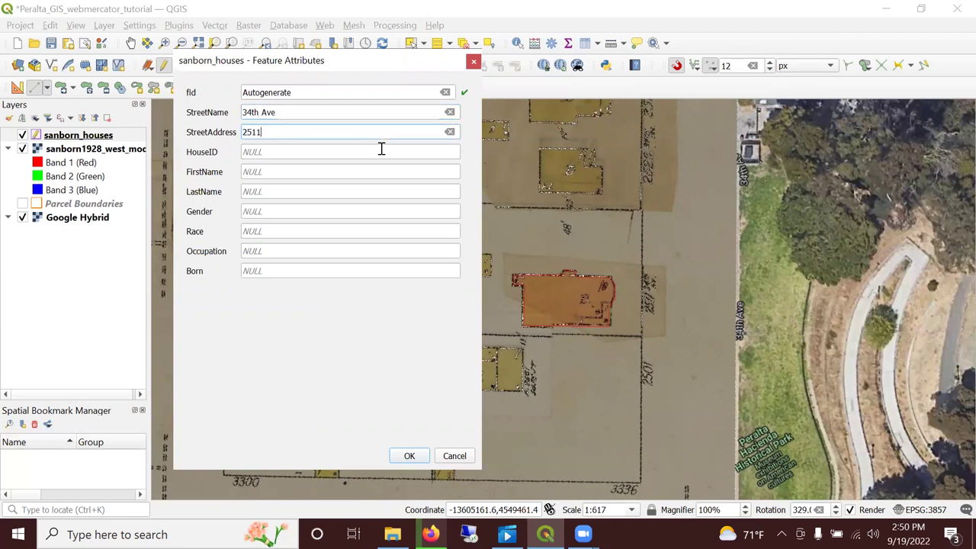
drag(358, 61, 329, 28)
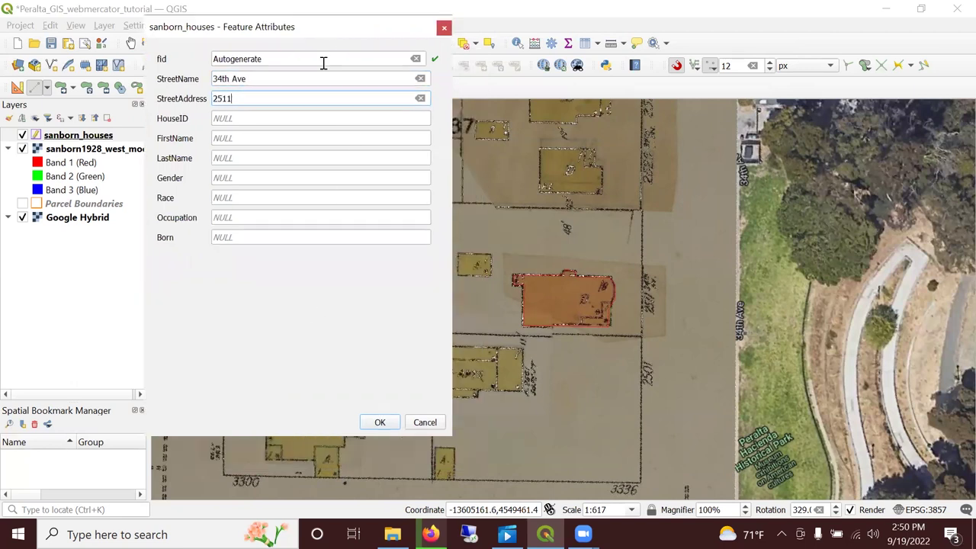
click(381, 422)
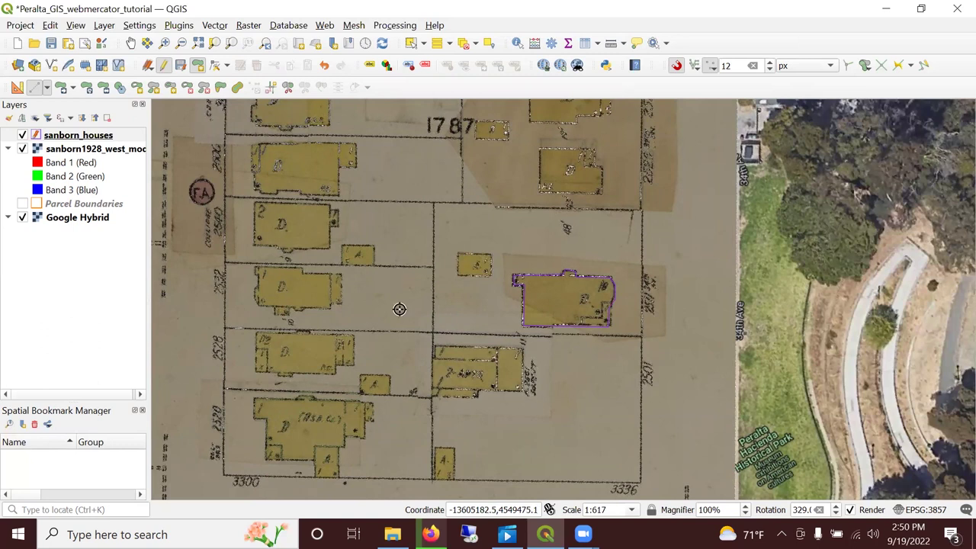
Save and stop editing sanborn_houses, then hide the sanborn1928 scan to show imagery beneath
scroll(575, 319, down, 1)
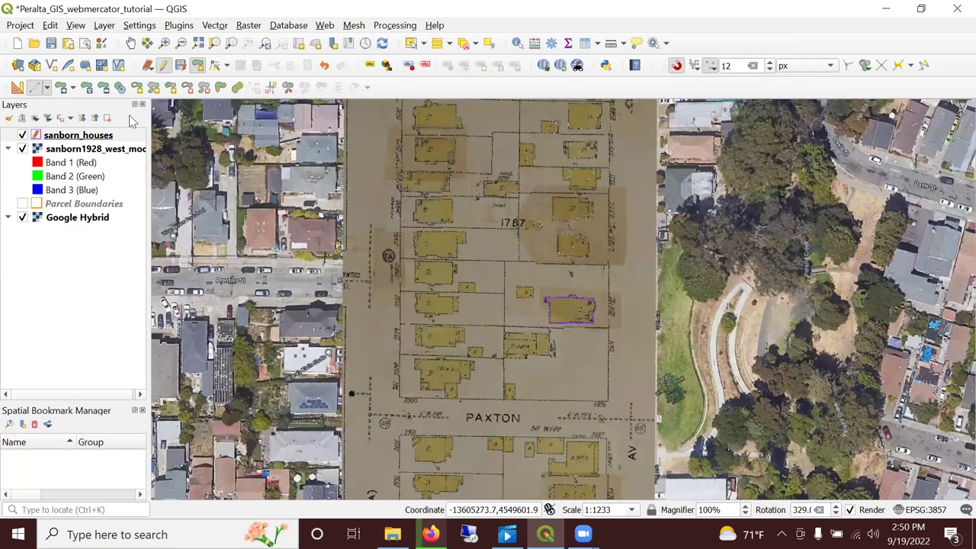
click(181, 66)
click(163, 65)
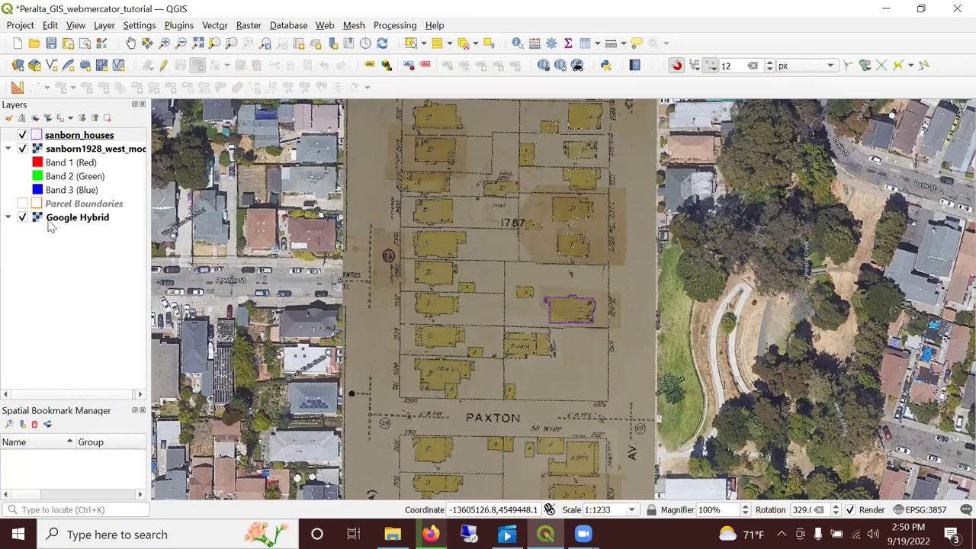
click(8, 149)
click(22, 148)
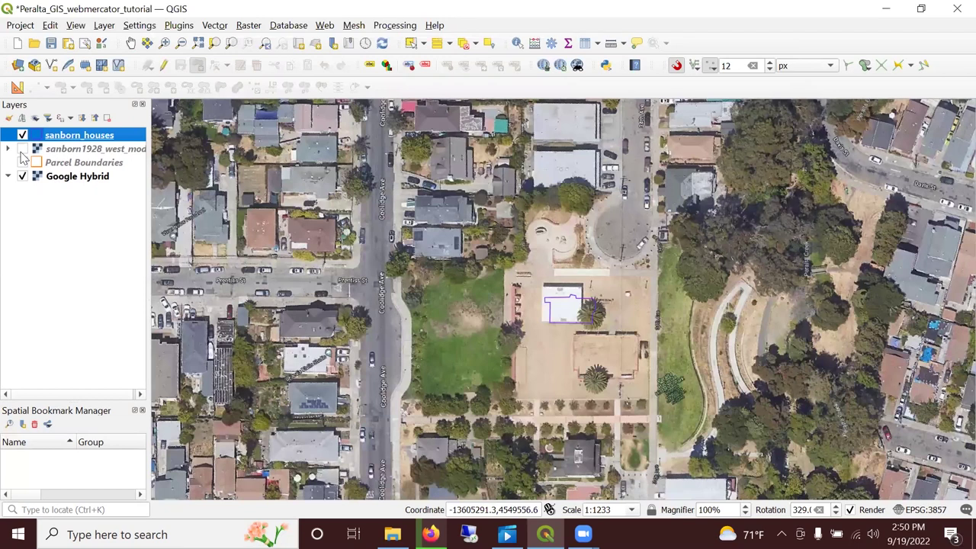
scroll(583, 309, up, 1)
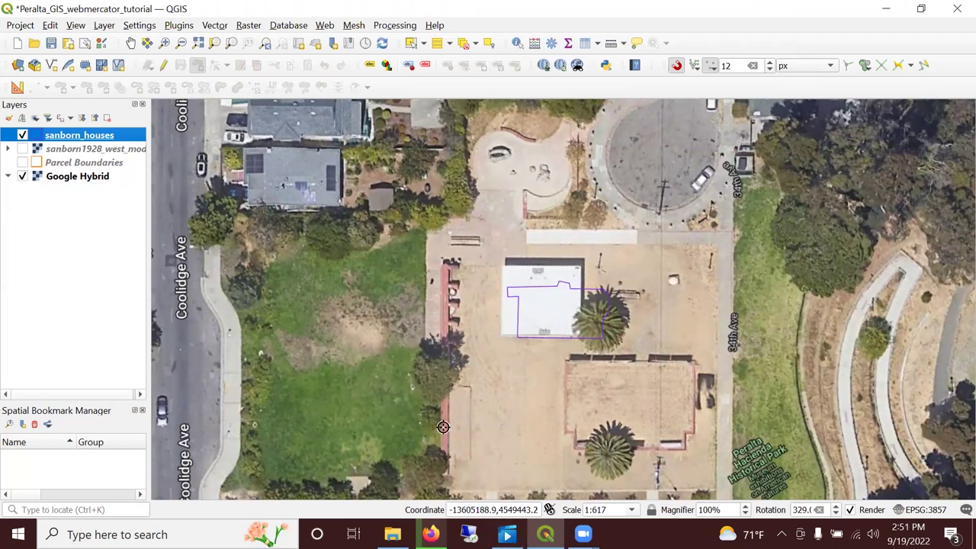
In Firefox, open the 1950census.archives.gov census search page and review its filters
key(alt+Tab)
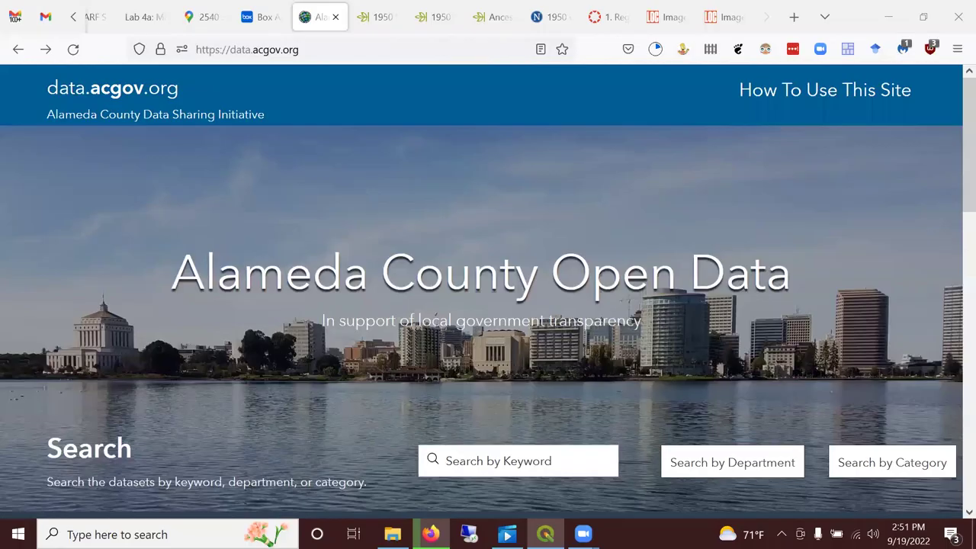
click(542, 19)
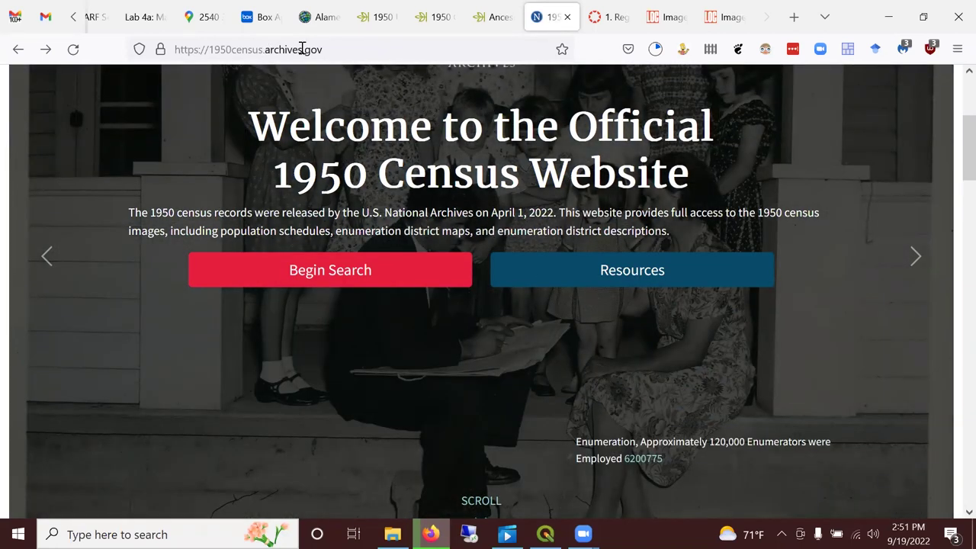
drag(329, 49, 267, 47)
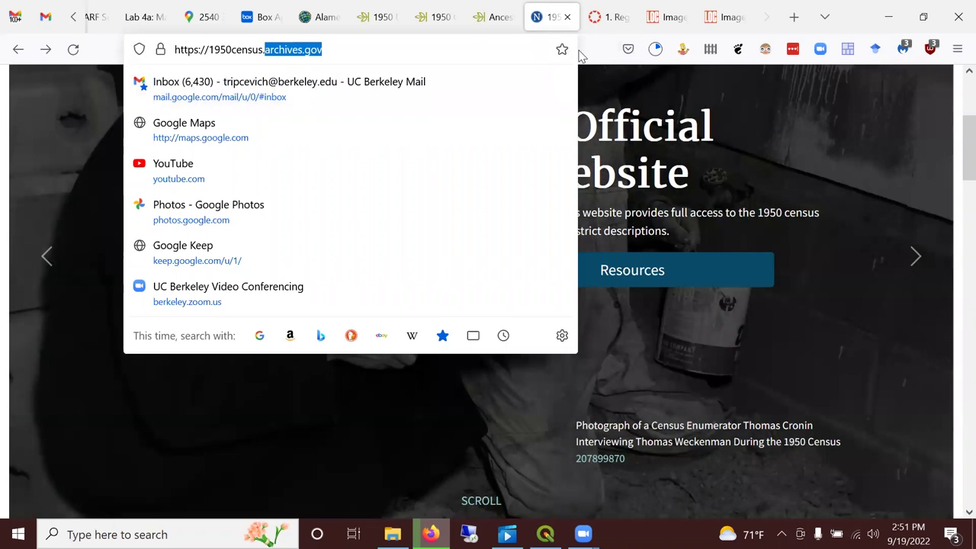
key(Escape)
click(357, 279)
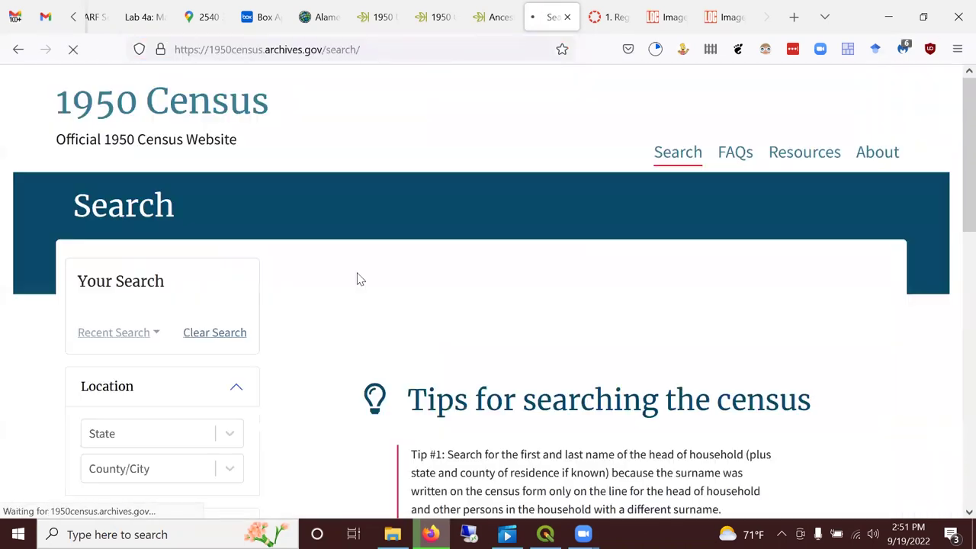
scroll(359, 279, down, 4)
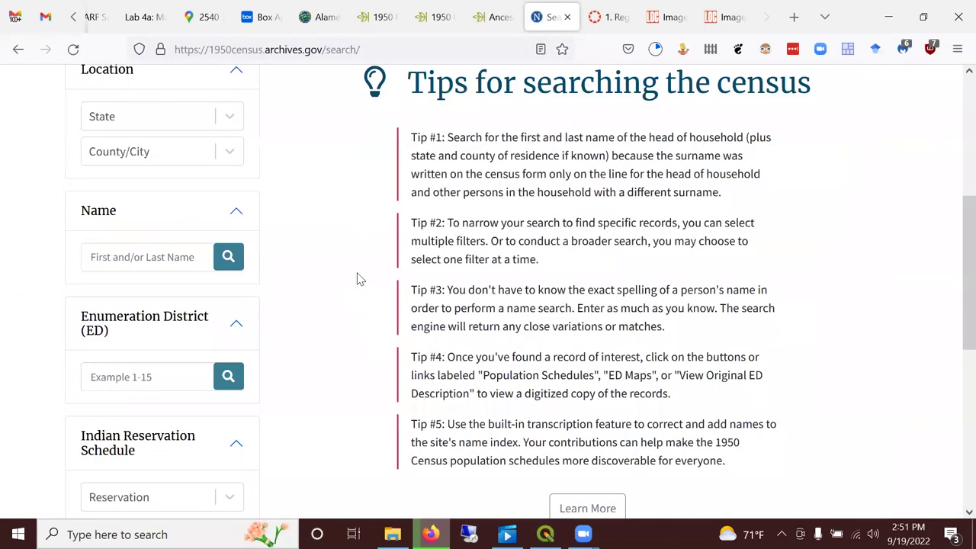
scroll(170, 174, down, 2)
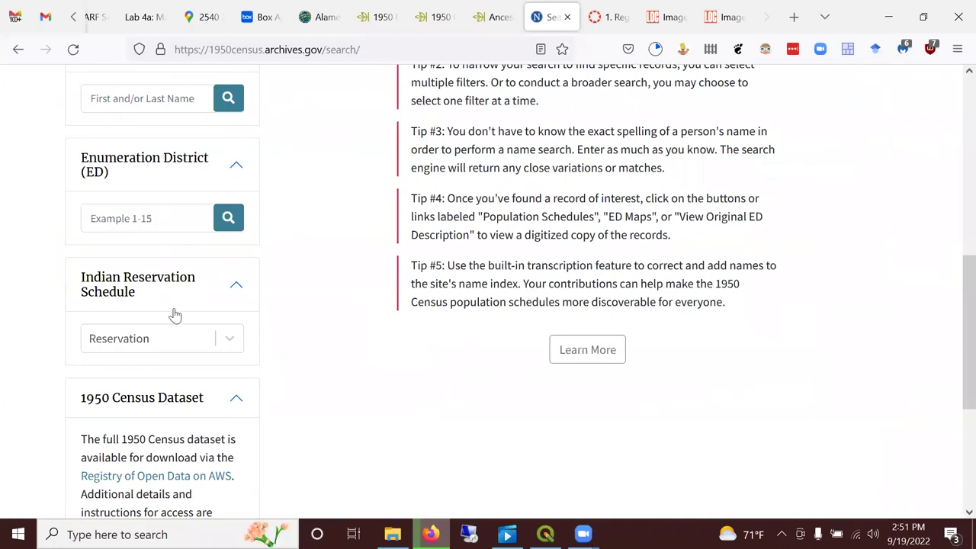
scroll(295, 268, up, 1)
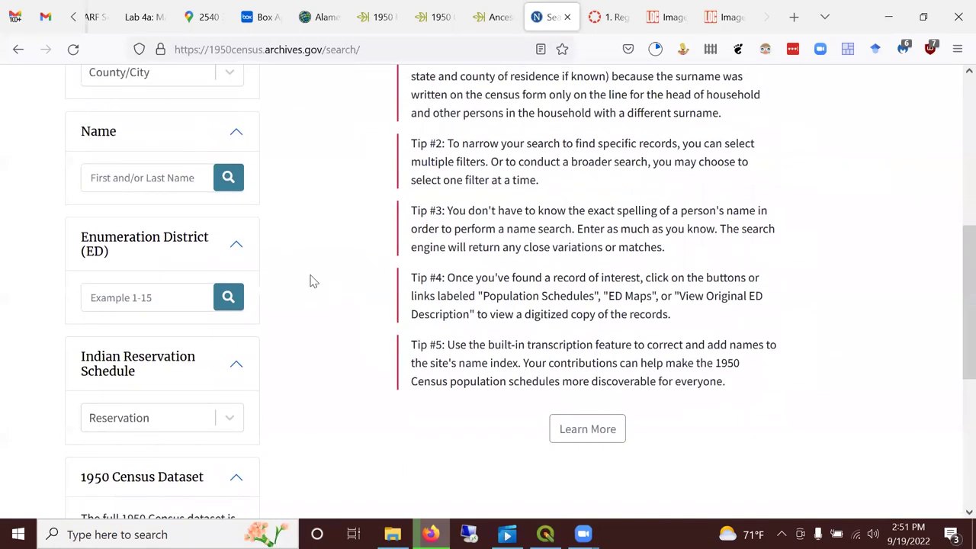
scroll(296, 270, up, 2)
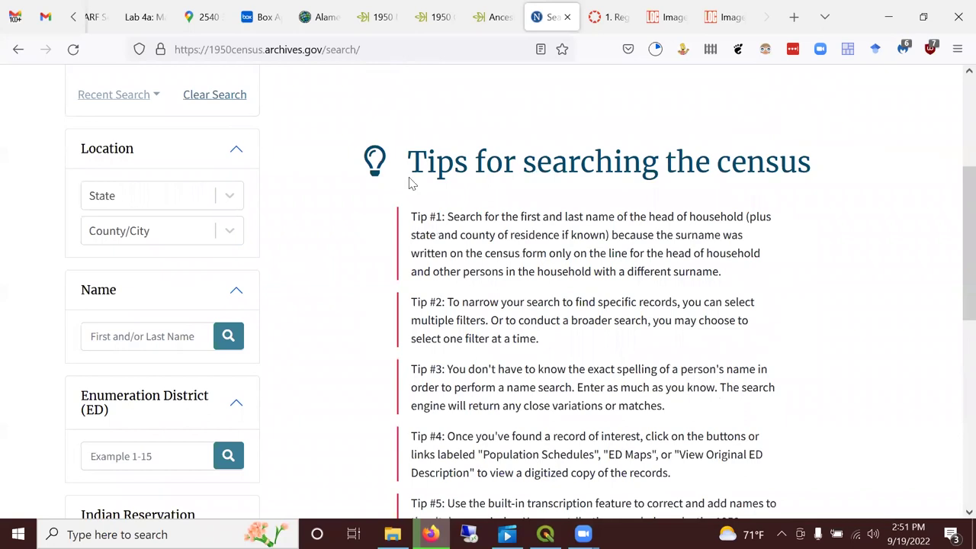
scroll(511, 104, up, 1)
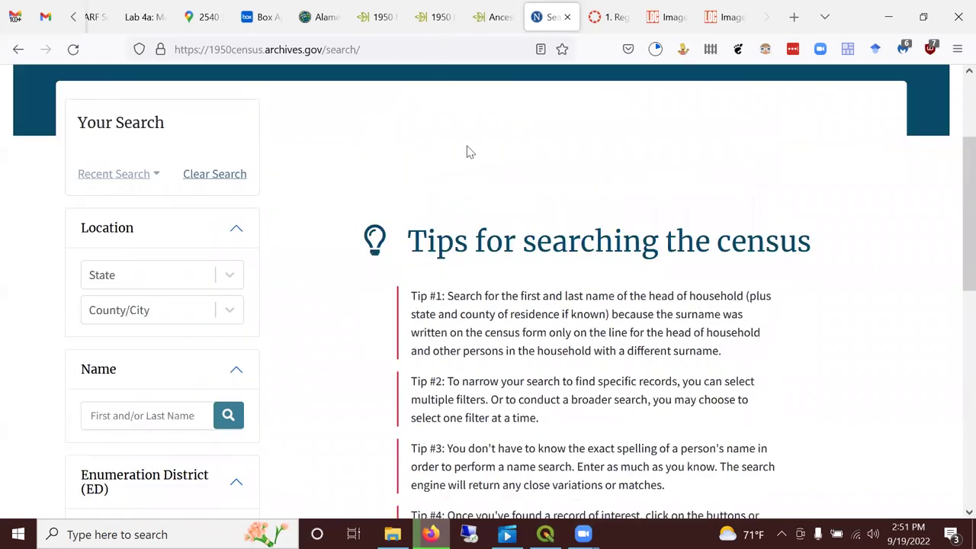
Switch to the Ancestry 1950 United States Federal Census collection page
click(375, 17)
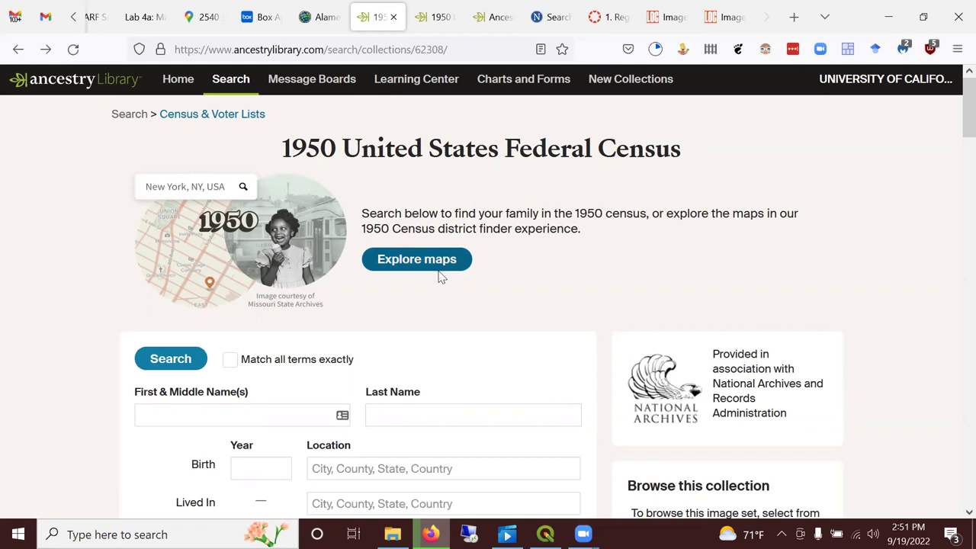
scroll(592, 244, down, 1)
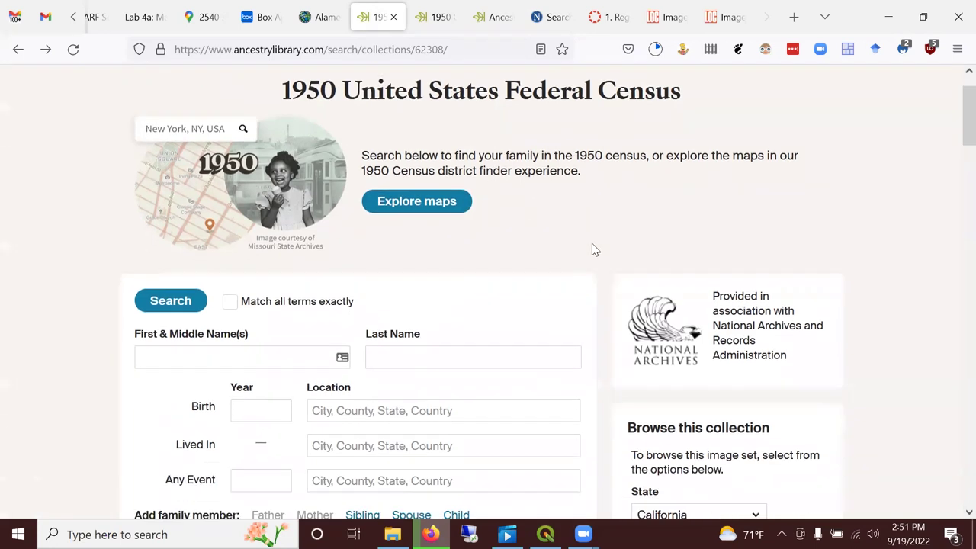
scroll(590, 244, up, 1)
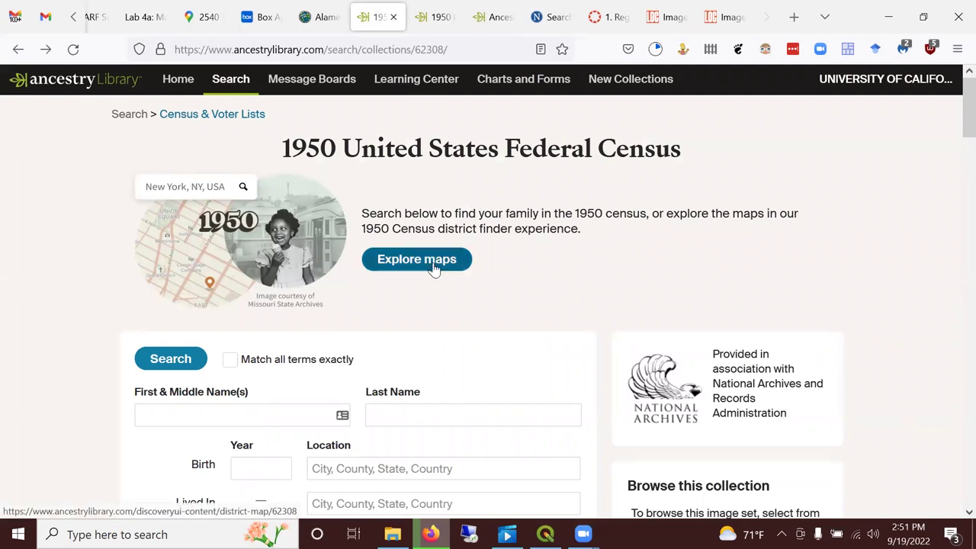
Open the 1950 Census district finder and zoom in on enumeration district 67-152
click(437, 24)
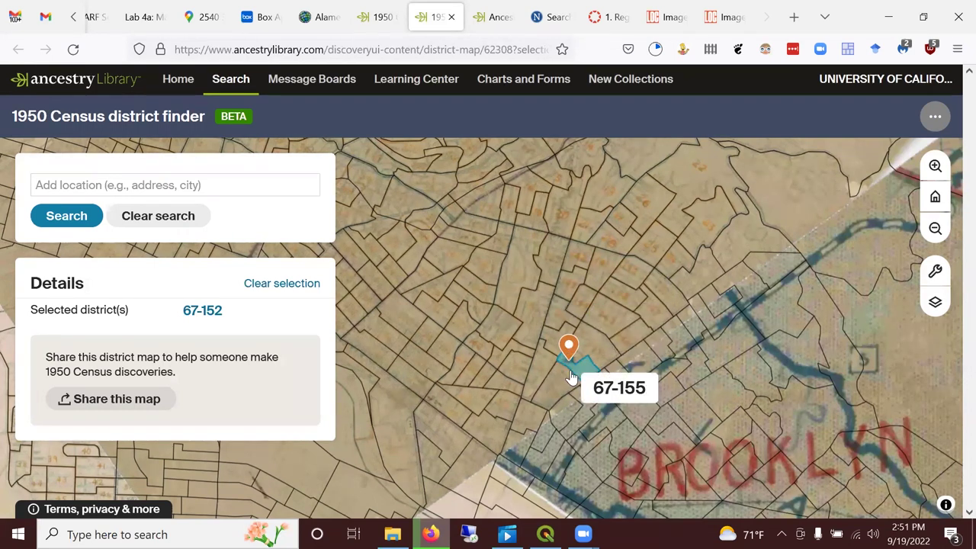
scroll(572, 376, up, 1)
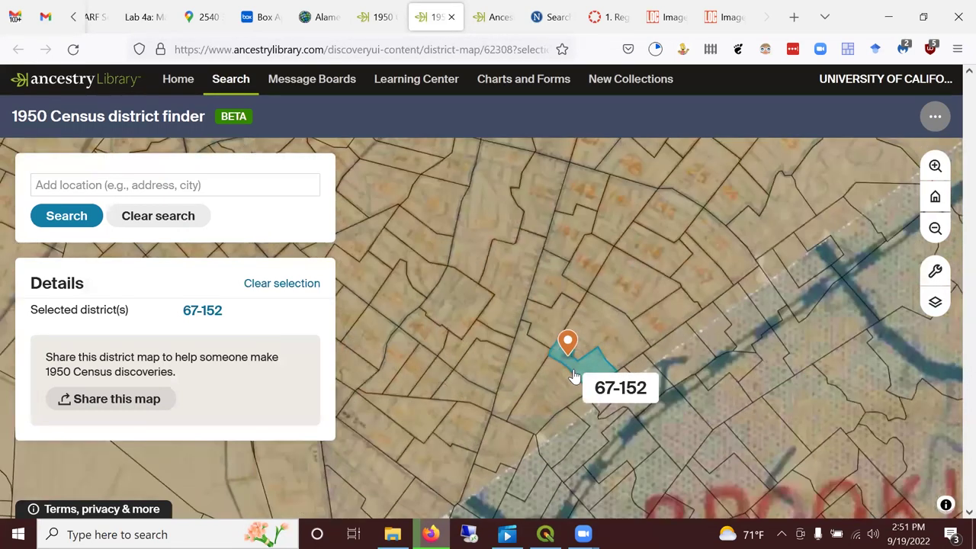
scroll(574, 376, up, 1)
scroll(574, 376, up, 1)
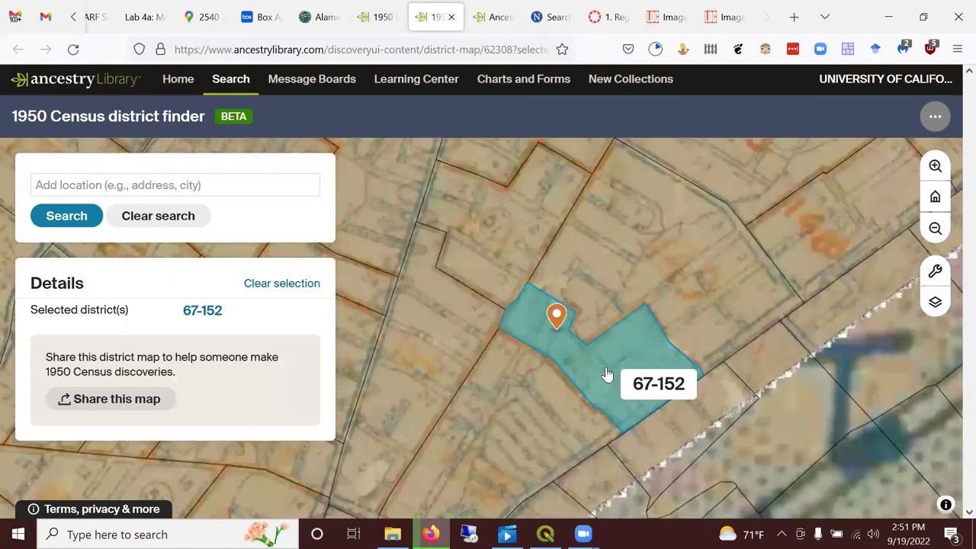
scroll(607, 374, up, 1)
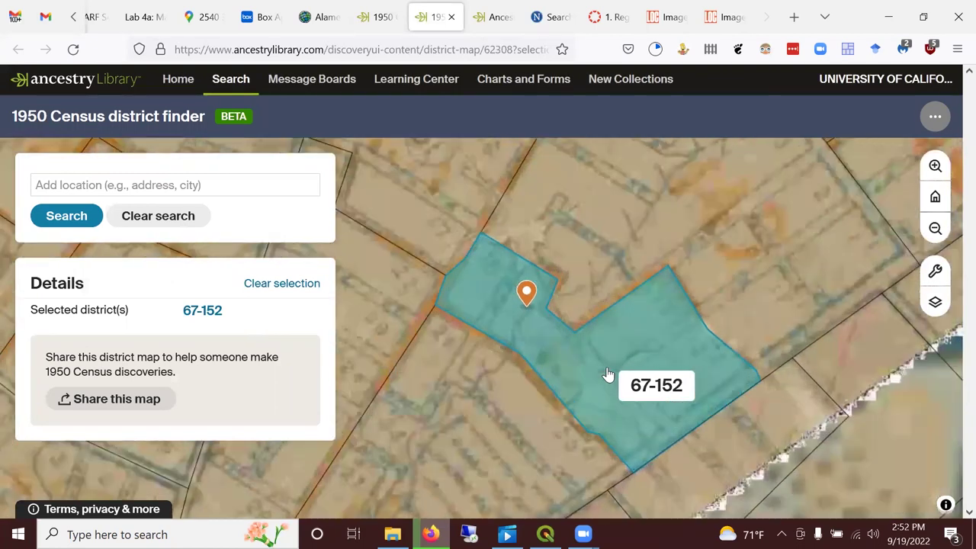
scroll(608, 375, up, 1)
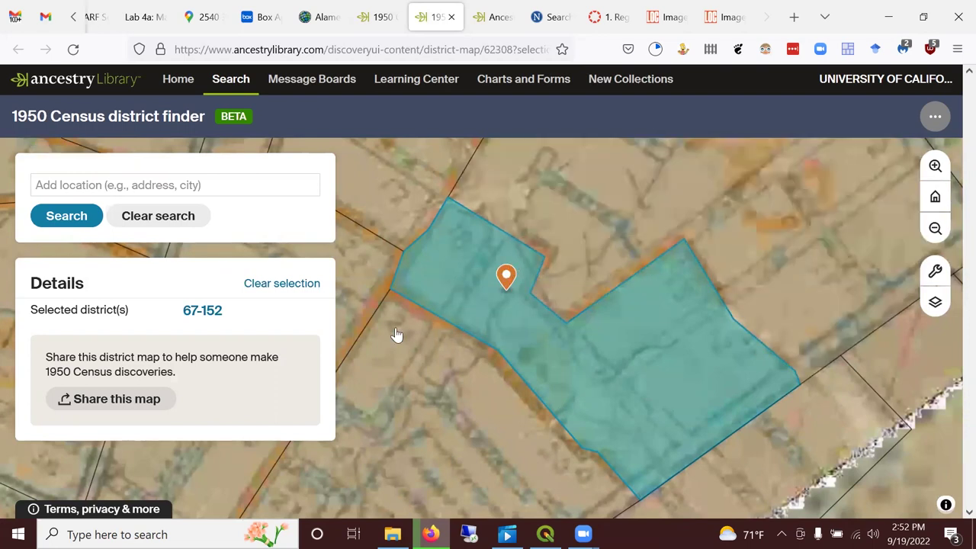
Open the census images for district 67-152 and go to image 15 of 18
click(203, 315)
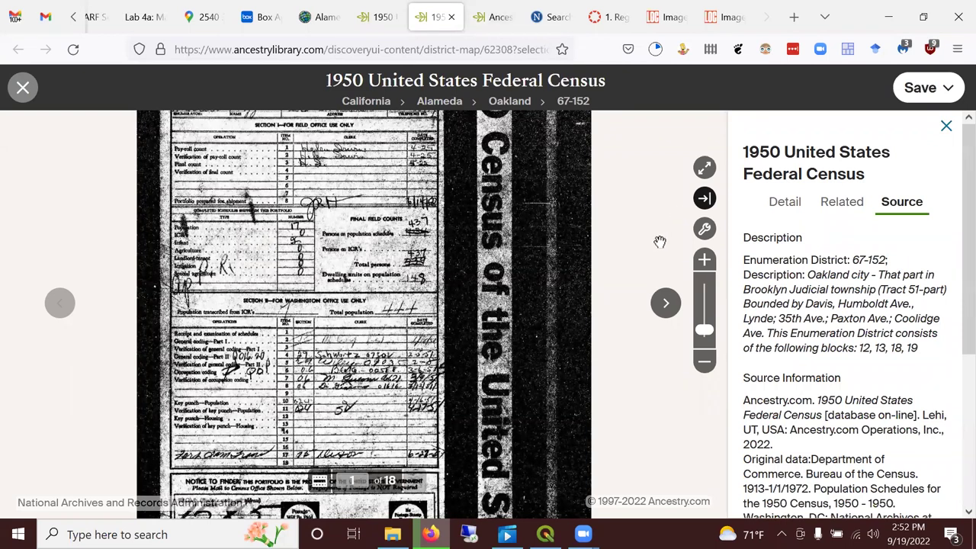
click(663, 304)
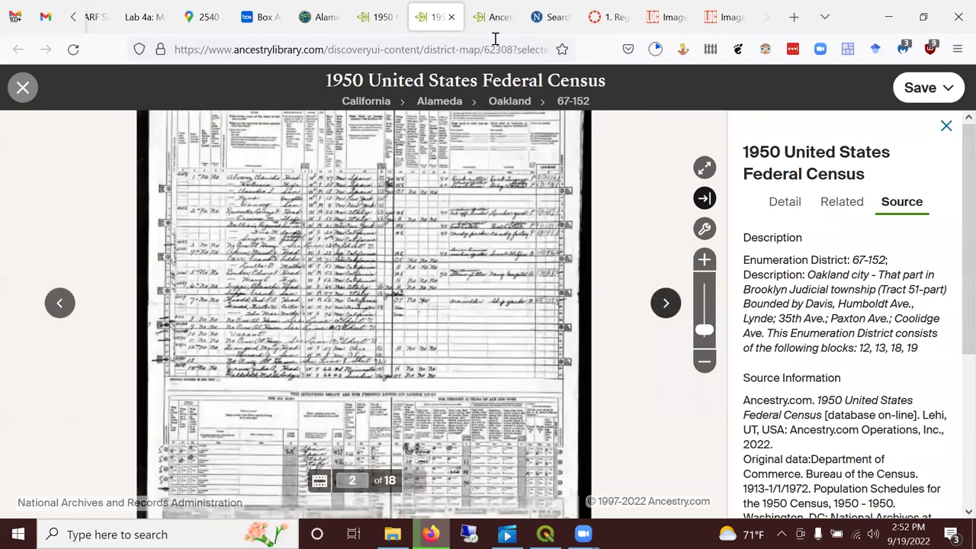
click(491, 18)
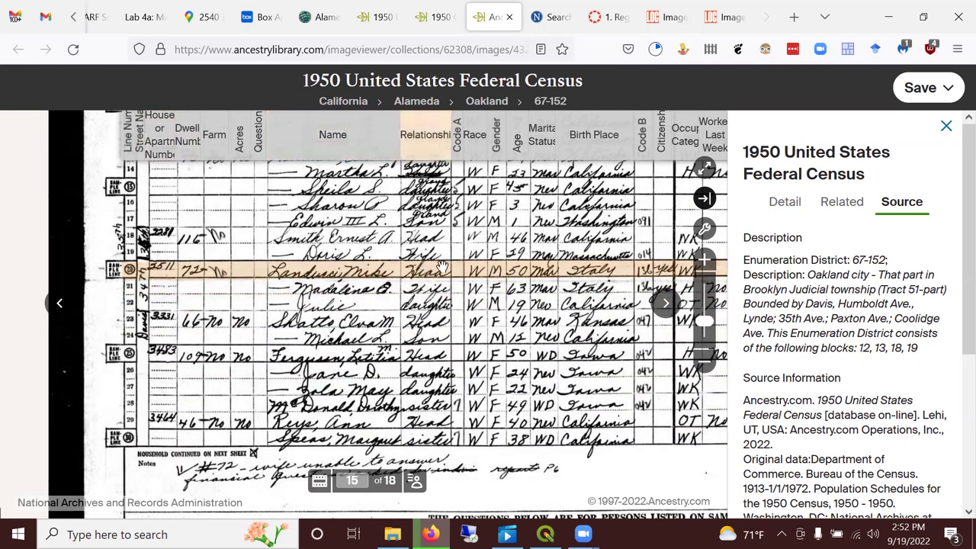
Pan the census sheet to show the household's Age and Birth Place columns
drag(467, 275, 385, 273)
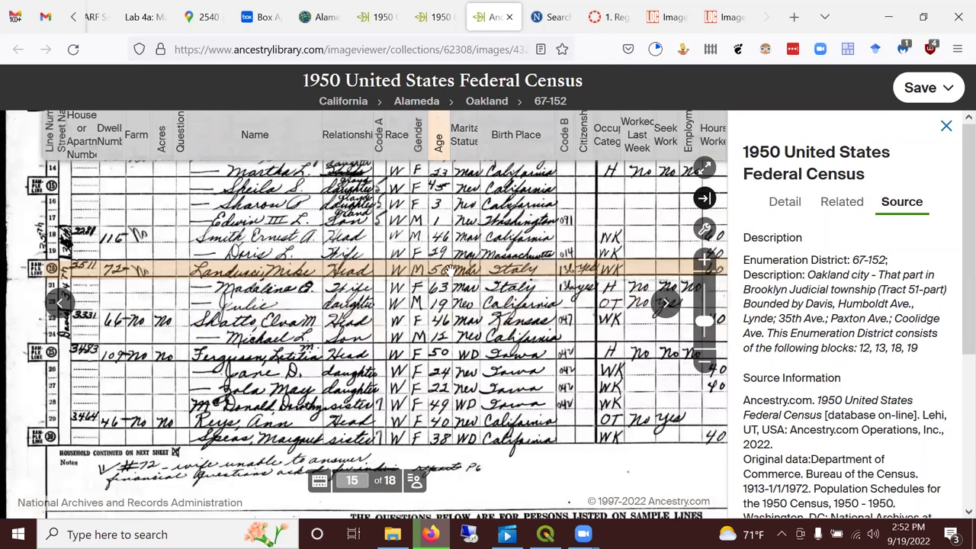
scroll(450, 272, right, 1)
scroll(514, 254, right, 3)
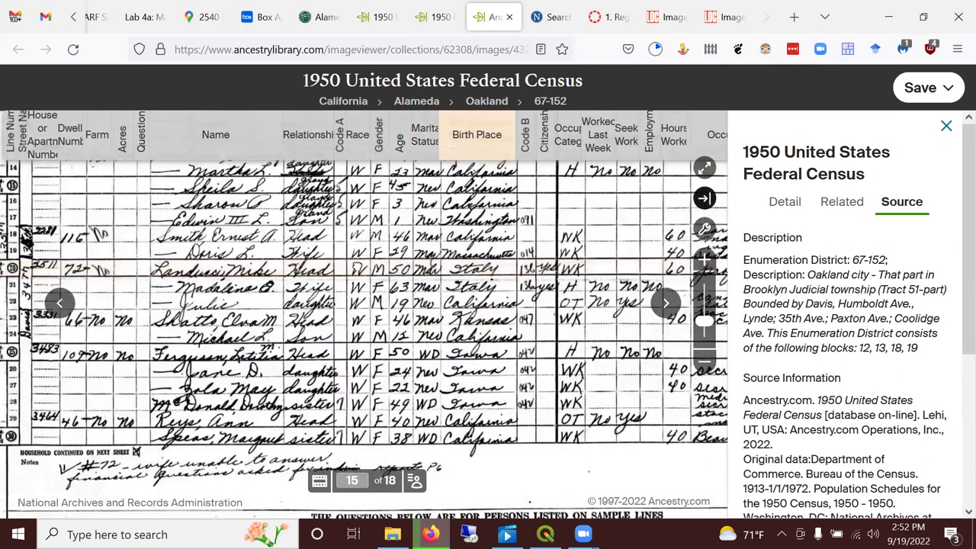
scroll(534, 269, right, 1)
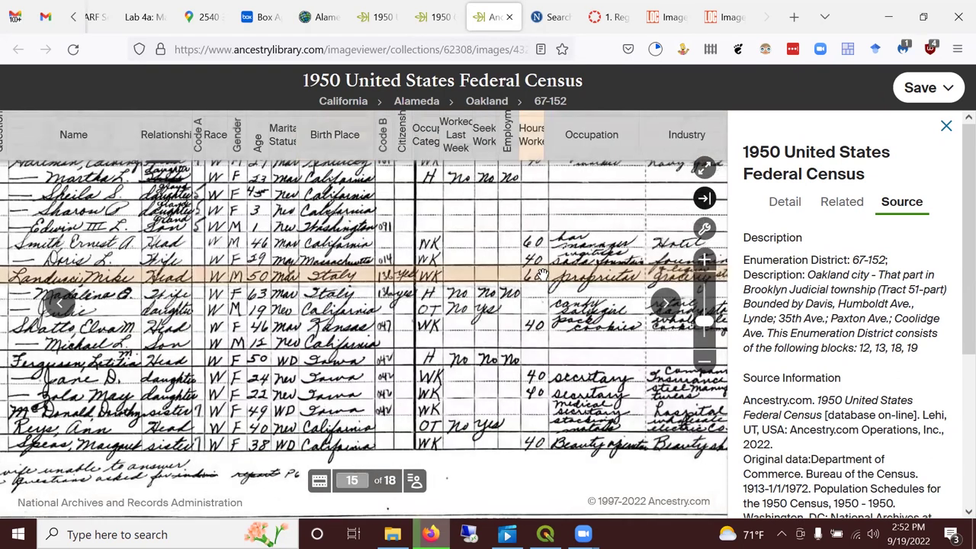
scroll(500, 283, right, 1)
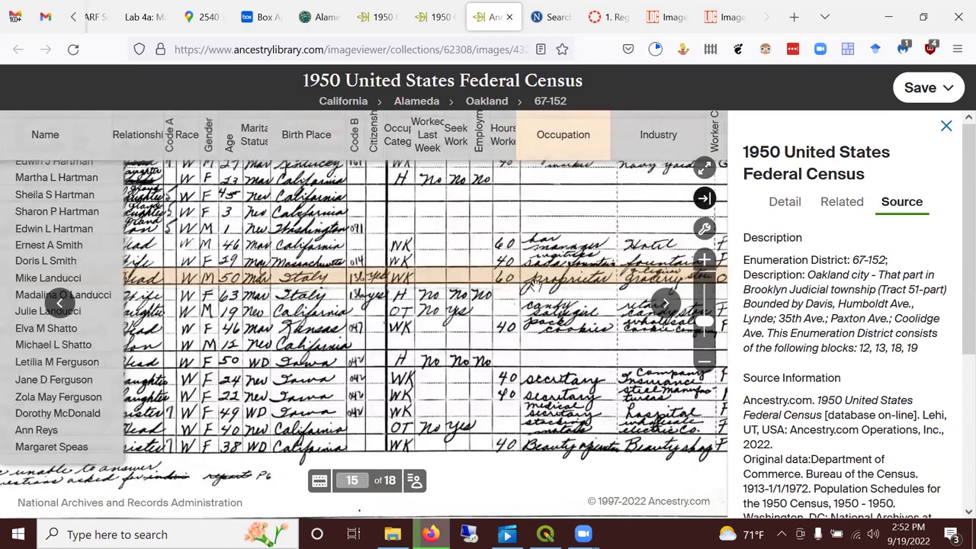
scroll(555, 287, right, 4)
scroll(438, 286, up, 1)
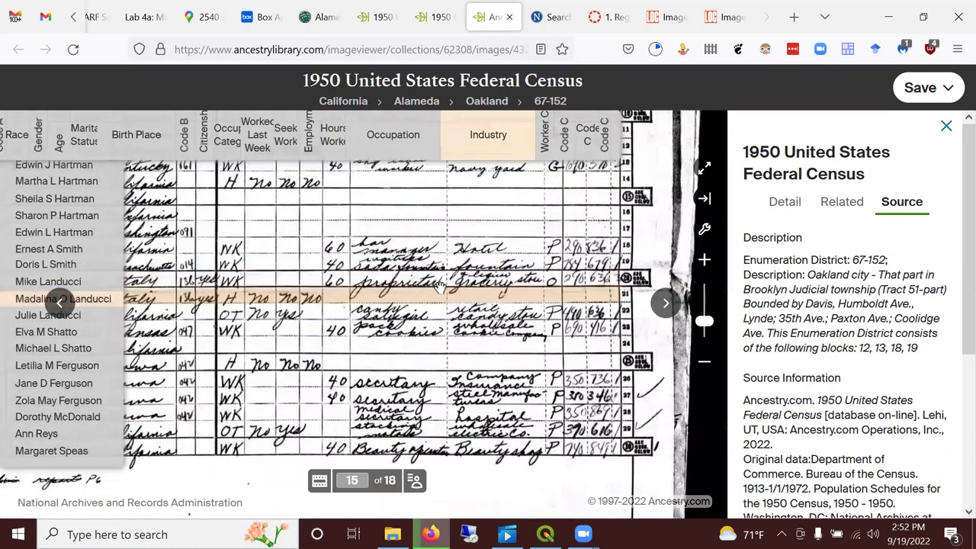
scroll(469, 276, up, 1)
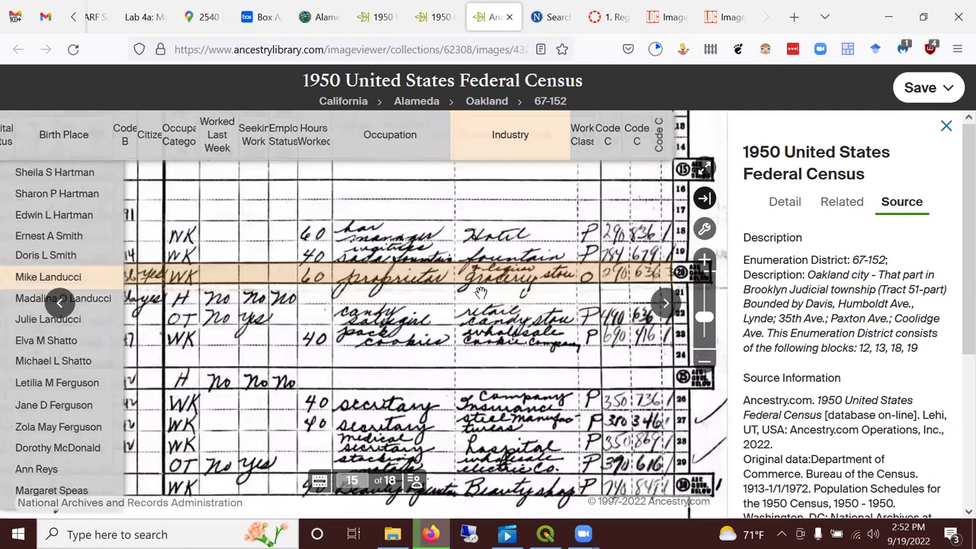
scroll(381, 312, up, 1)
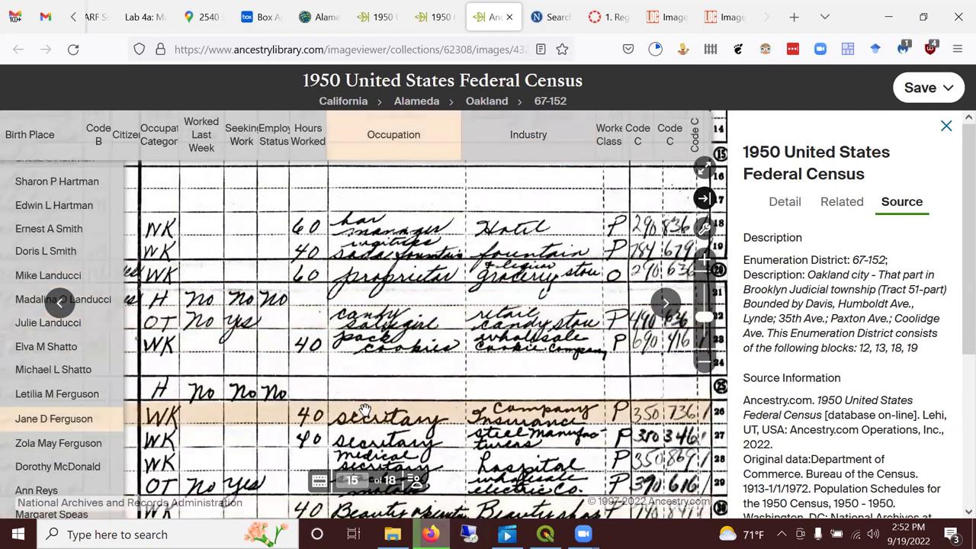
drag(381, 411, 478, 424)
drag(457, 518, 524, 524)
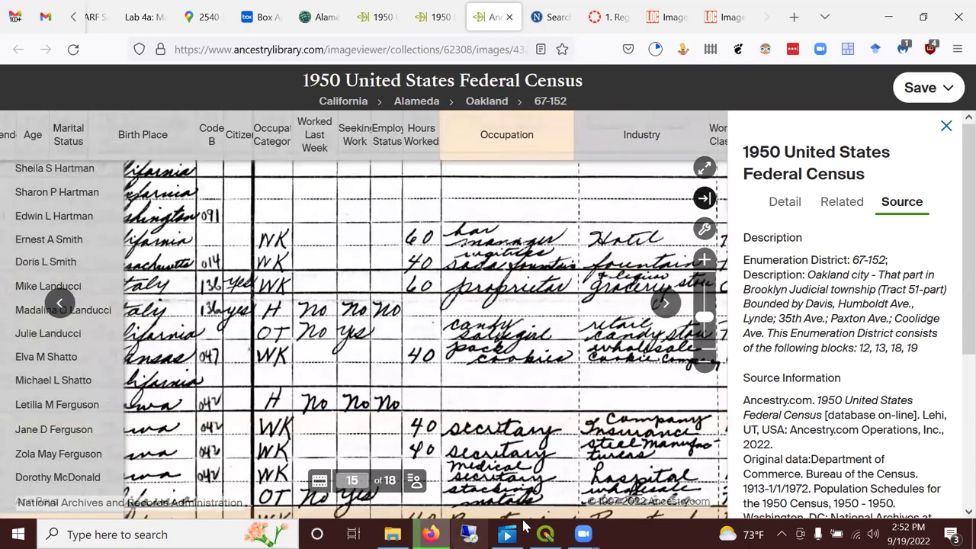
Back in QGIS, enable editing on sanborn_houses and identify the 2511 34th Ave house polygon
key(alt+Tab)
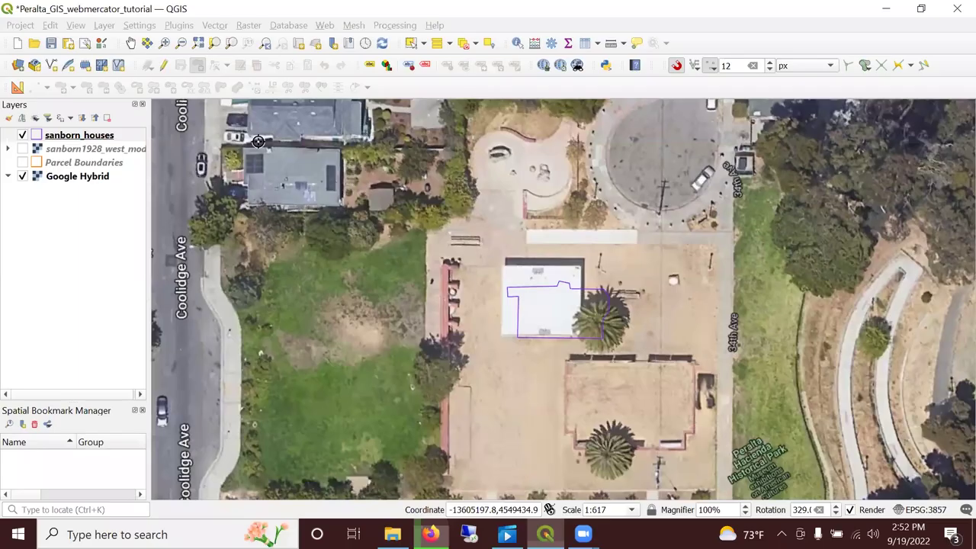
click(163, 65)
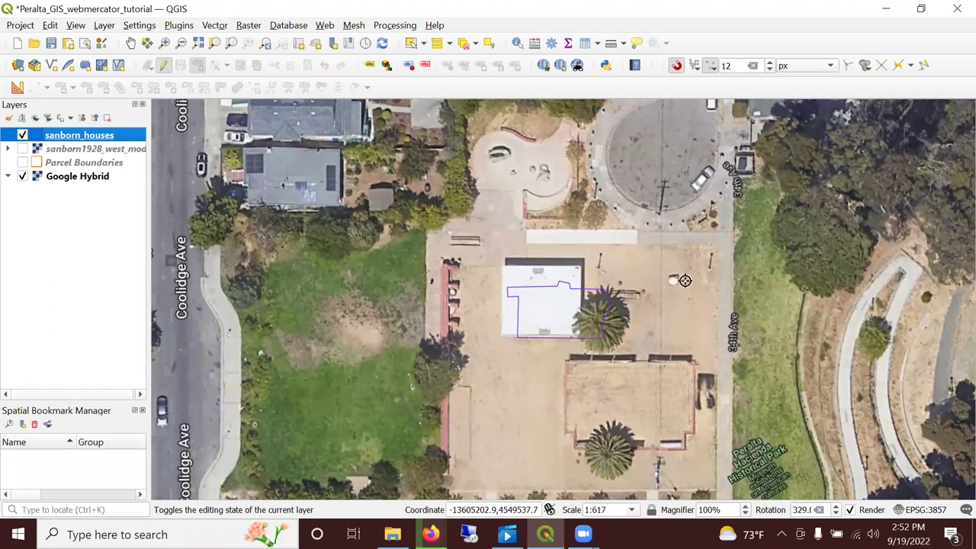
click(199, 67)
click(215, 66)
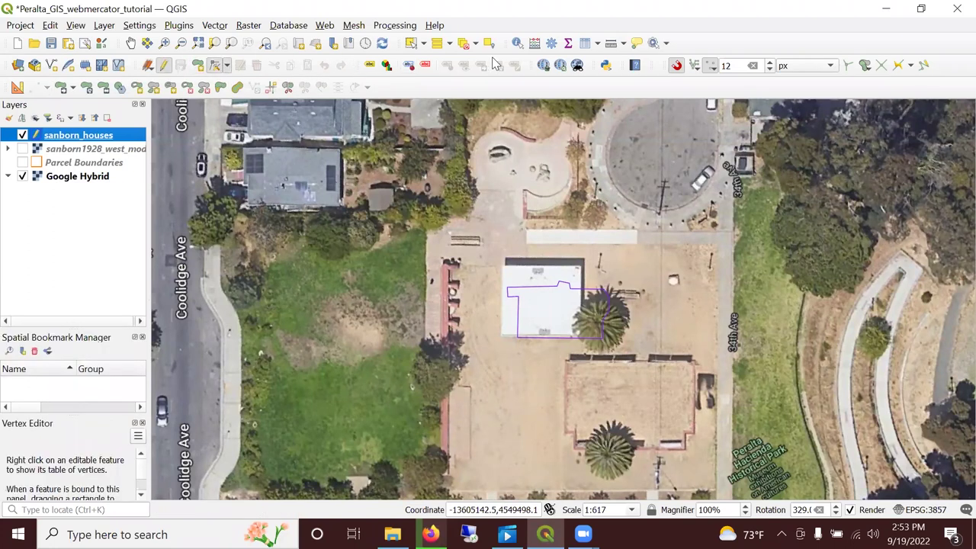
click(517, 46)
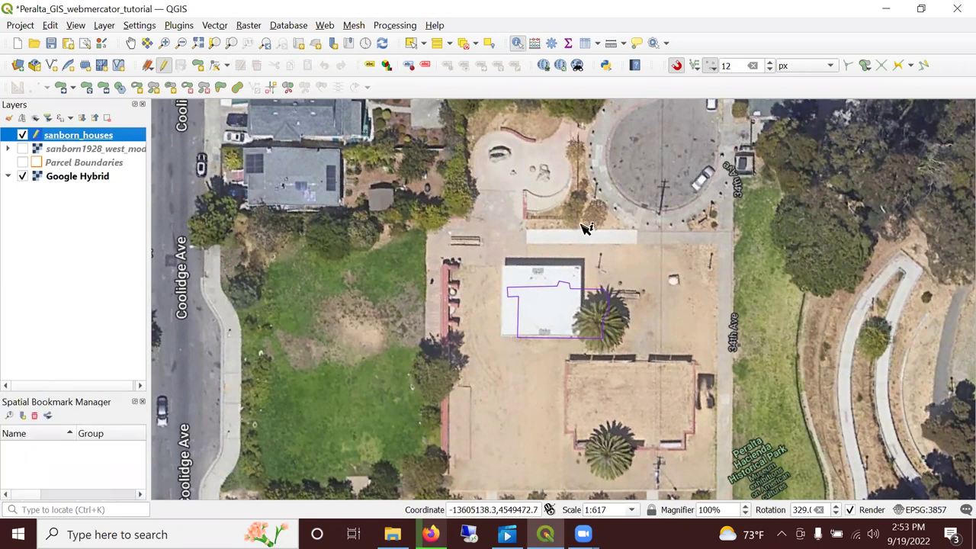
click(557, 301)
Enter the resident's first name and last name in the house's attribute form
click(252, 141)
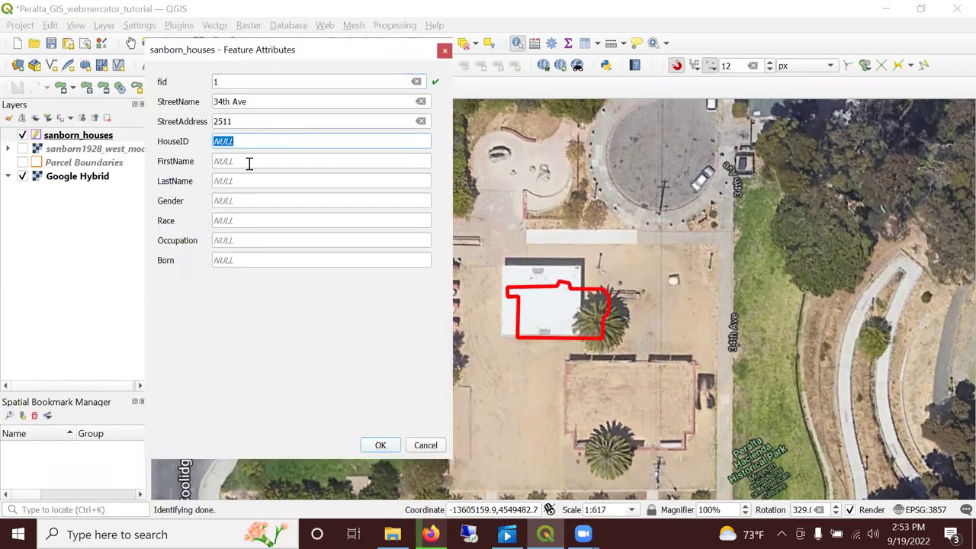
click(248, 160)
text(Mike)
key(Tab)
text(L)
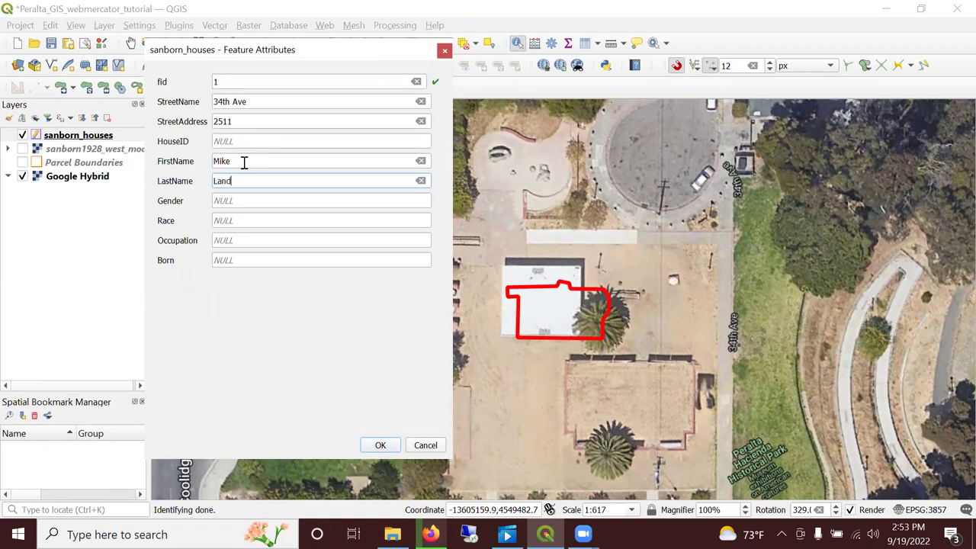
text(anducci)
key(Tab)
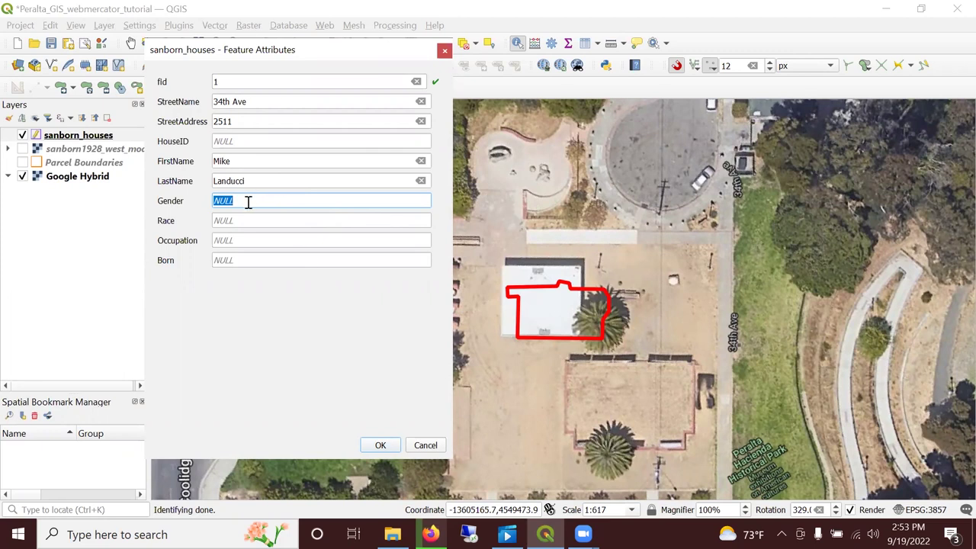
Set Gender M, Race W, Occupation Grocery and Born 1900, then save the record
text(M)
key(Tab)
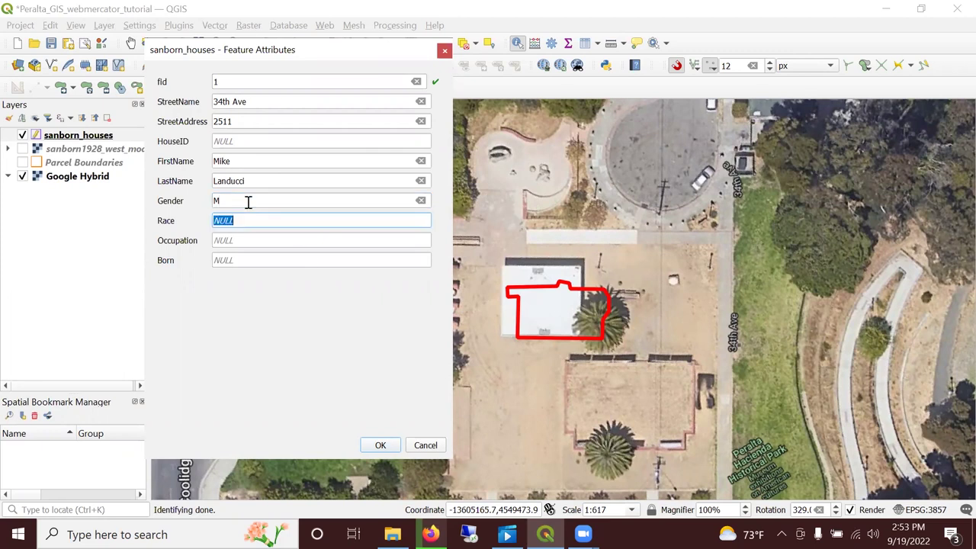
text(W)
key(Tab)
text(G)
key(Tab)
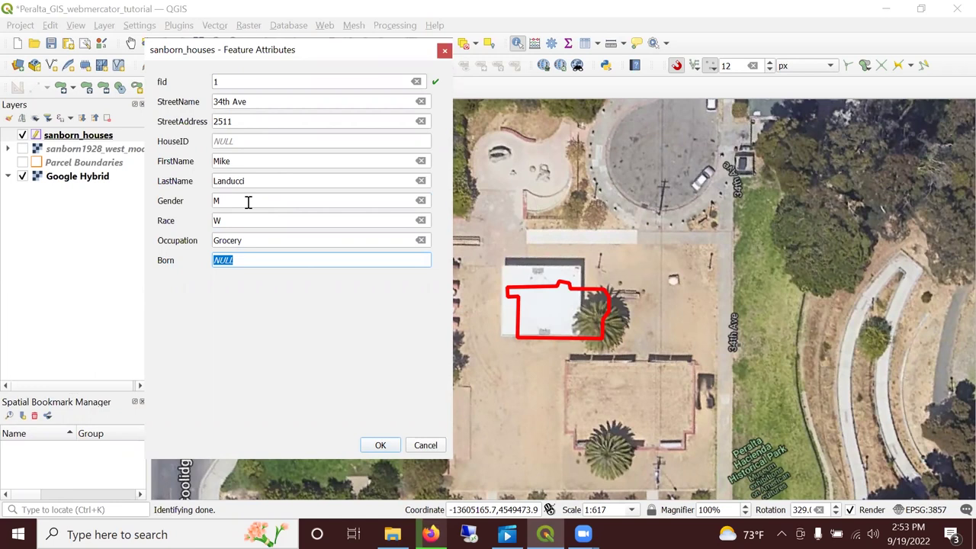
text(1900)
drag(259, 54, 264, 20)
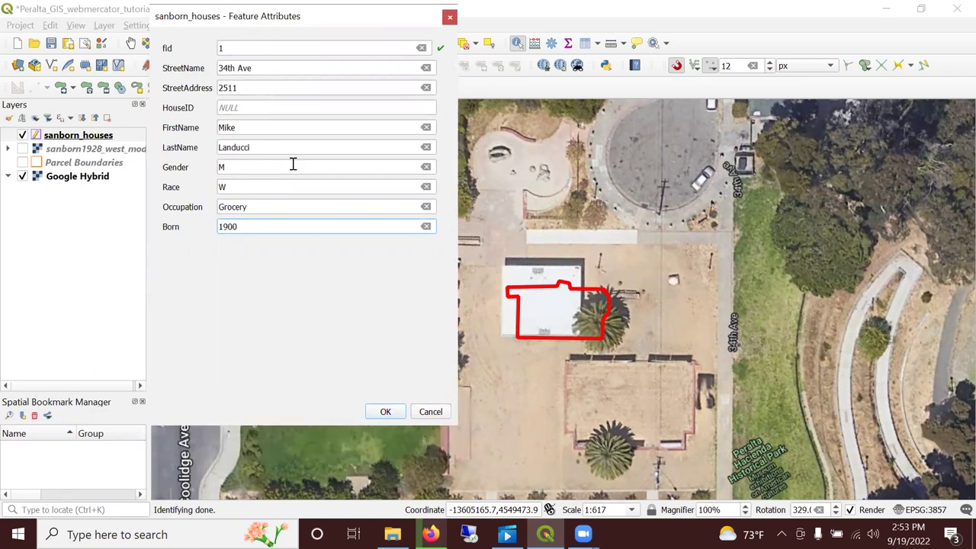
click(387, 411)
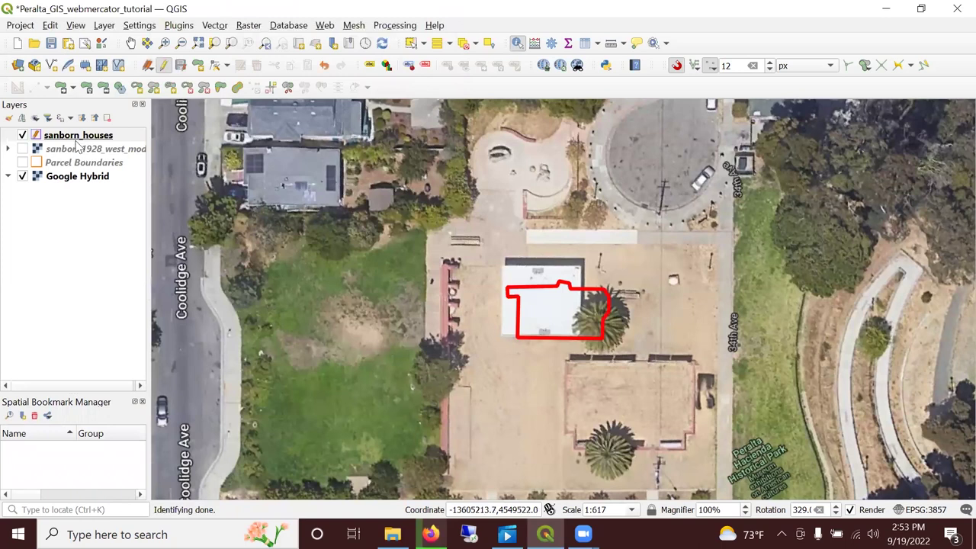
Give sanborn_houses Single Labels using the Occupation field, replacing an initial LastName choice
click(8, 118)
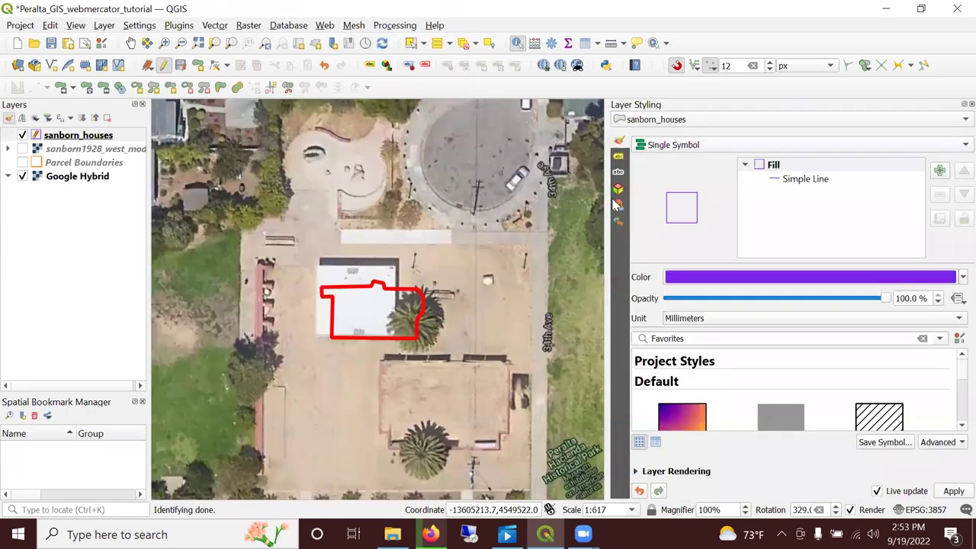
click(618, 156)
click(684, 146)
click(686, 158)
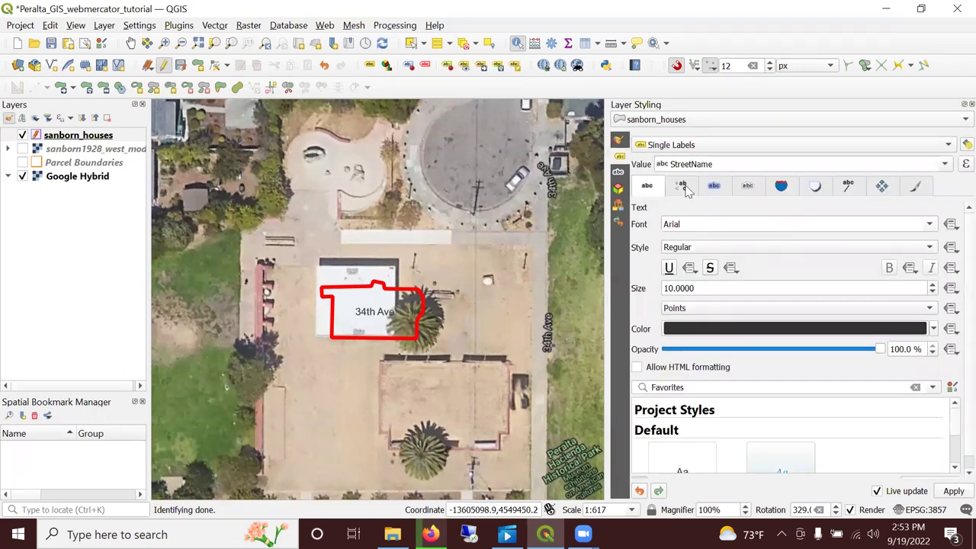
click(944, 164)
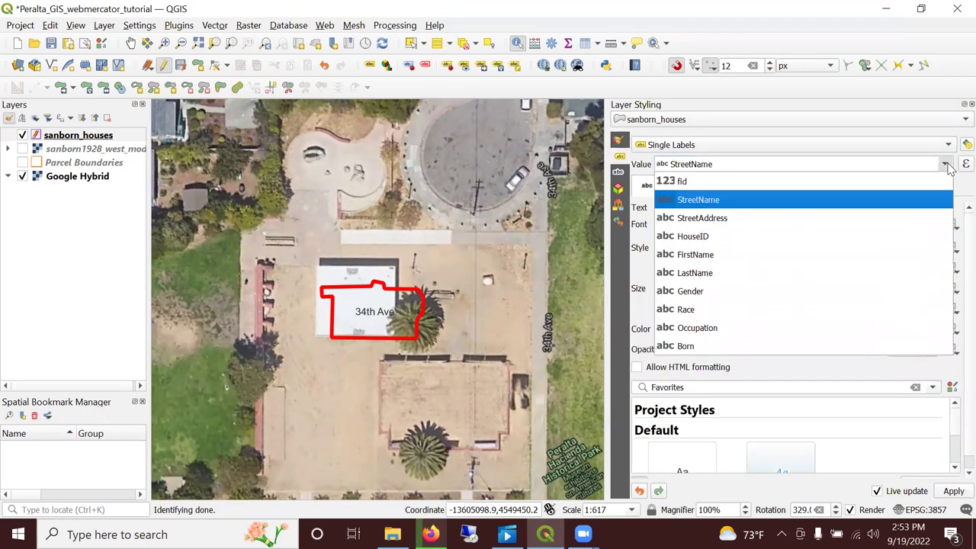
click(925, 273)
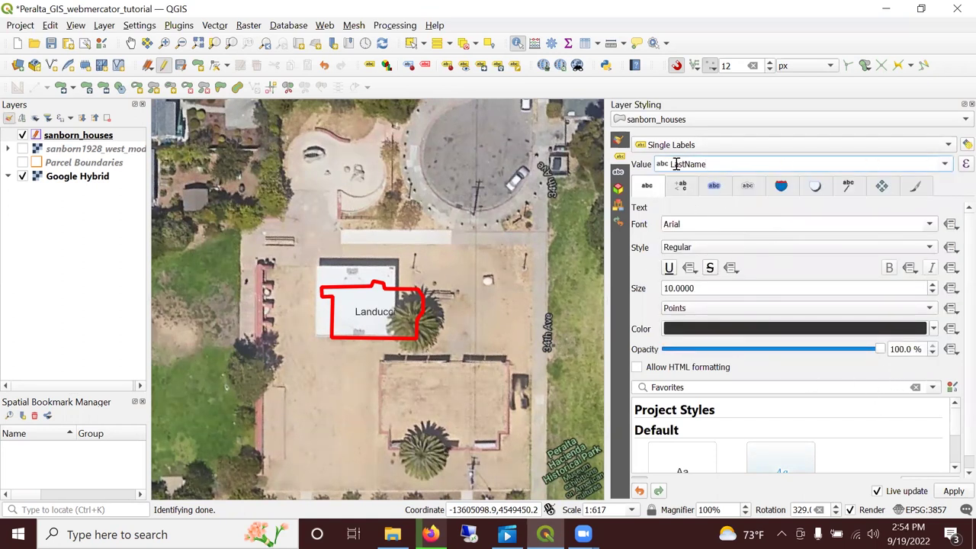
click(947, 166)
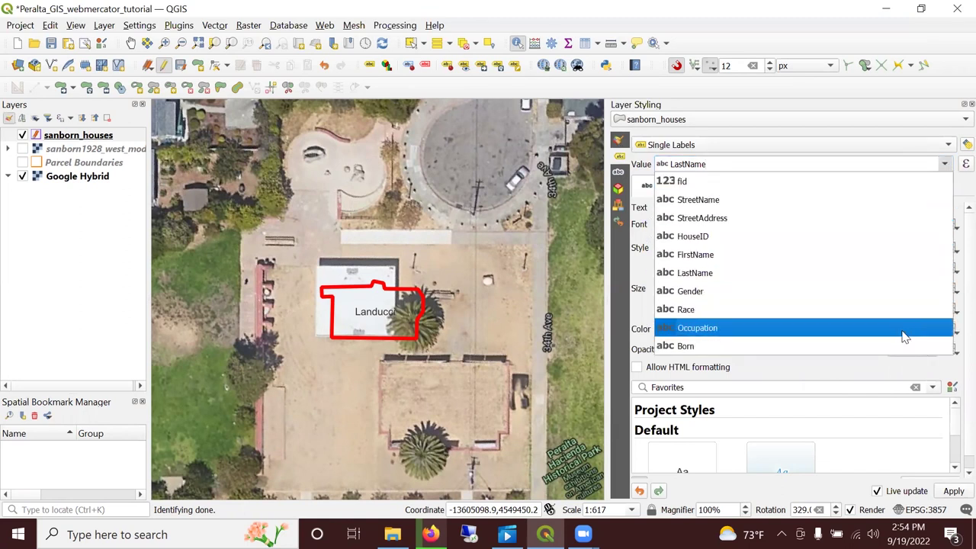
click(766, 327)
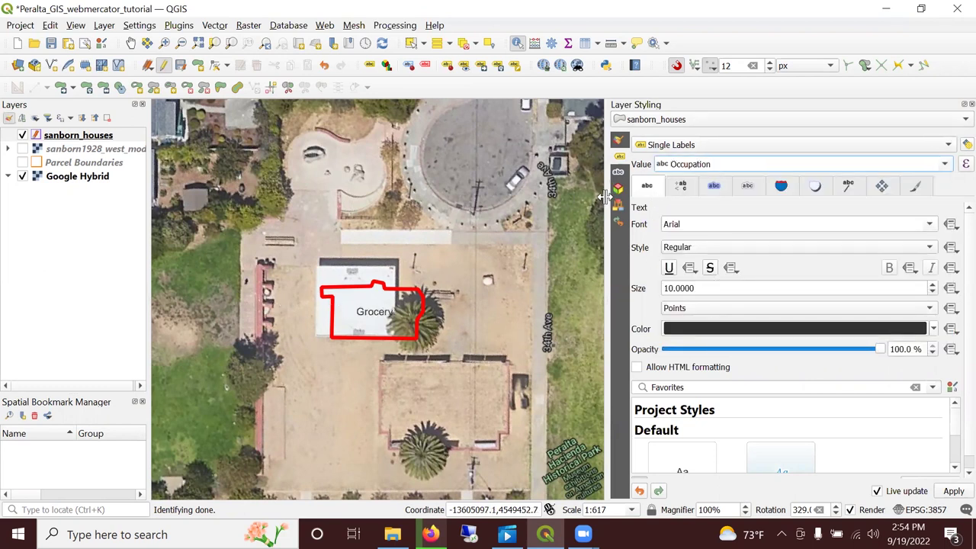
Narrow the styling panel and end the sanborn_houses edit session
drag(607, 193, 776, 242)
scroll(408, 269, down, 2)
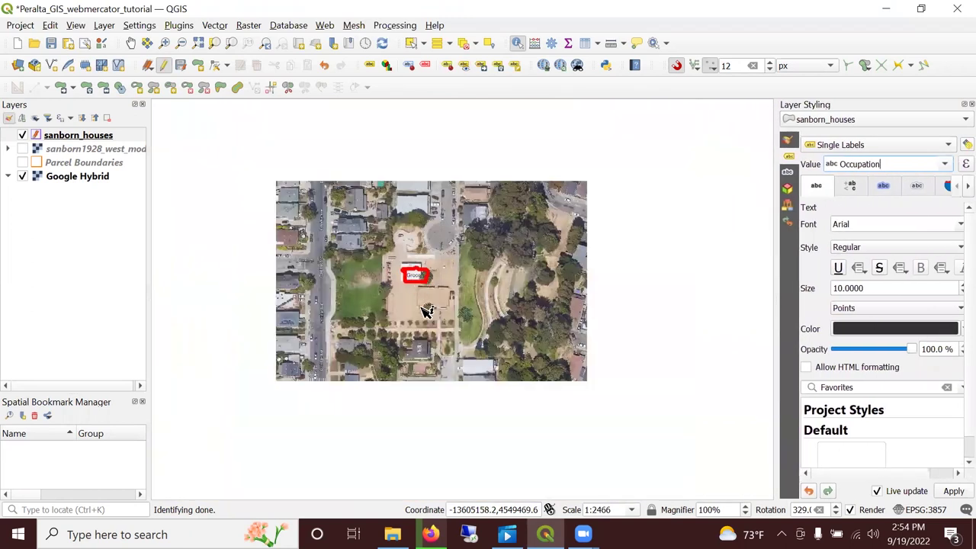
scroll(408, 271, up, 1)
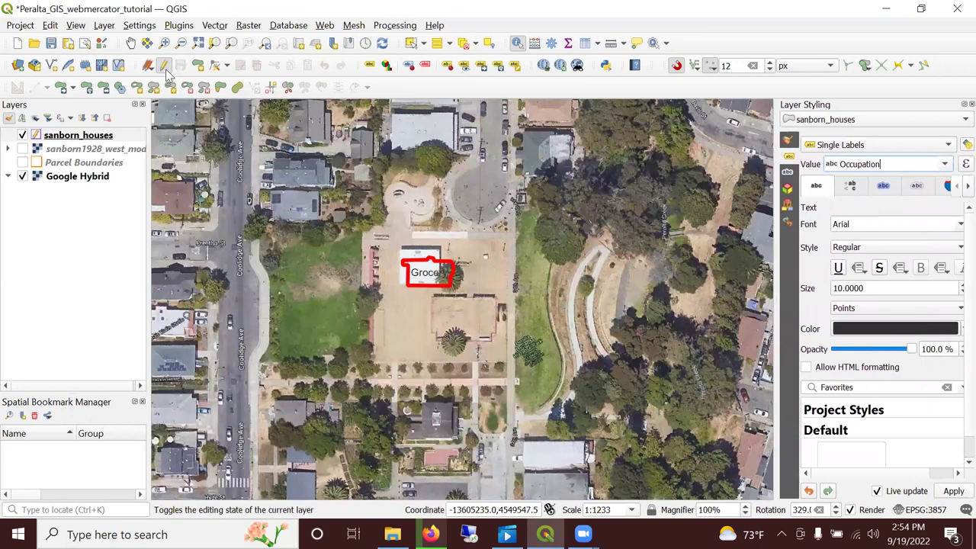
click(163, 66)
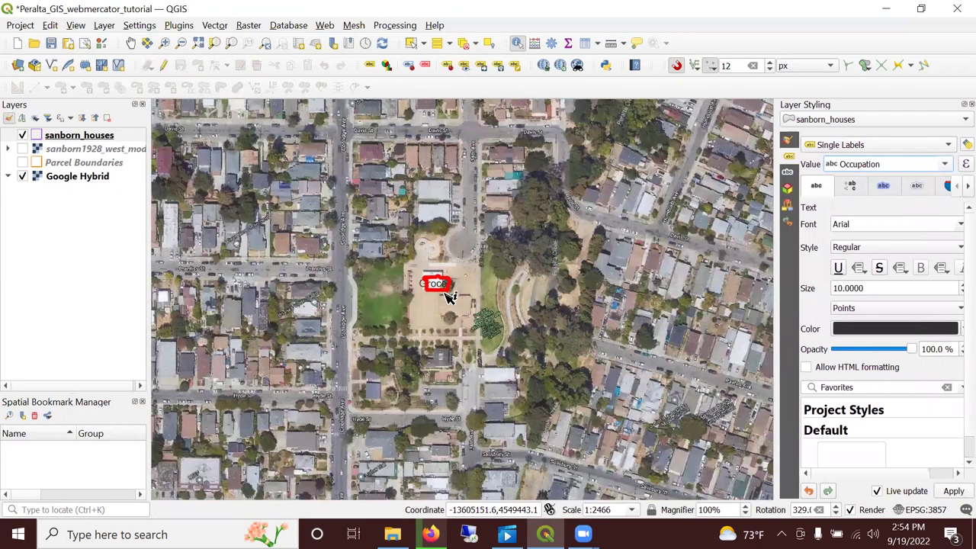
scroll(464, 280, up, 1)
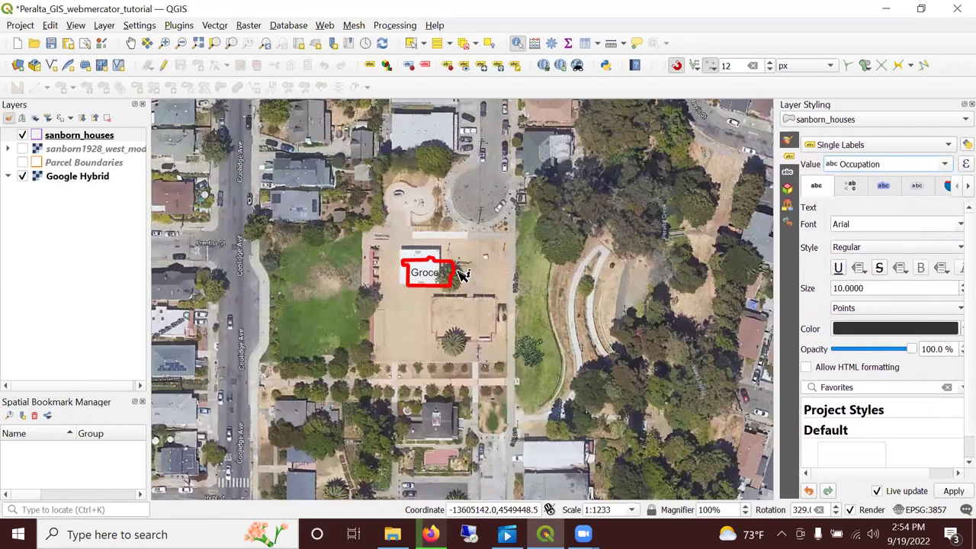